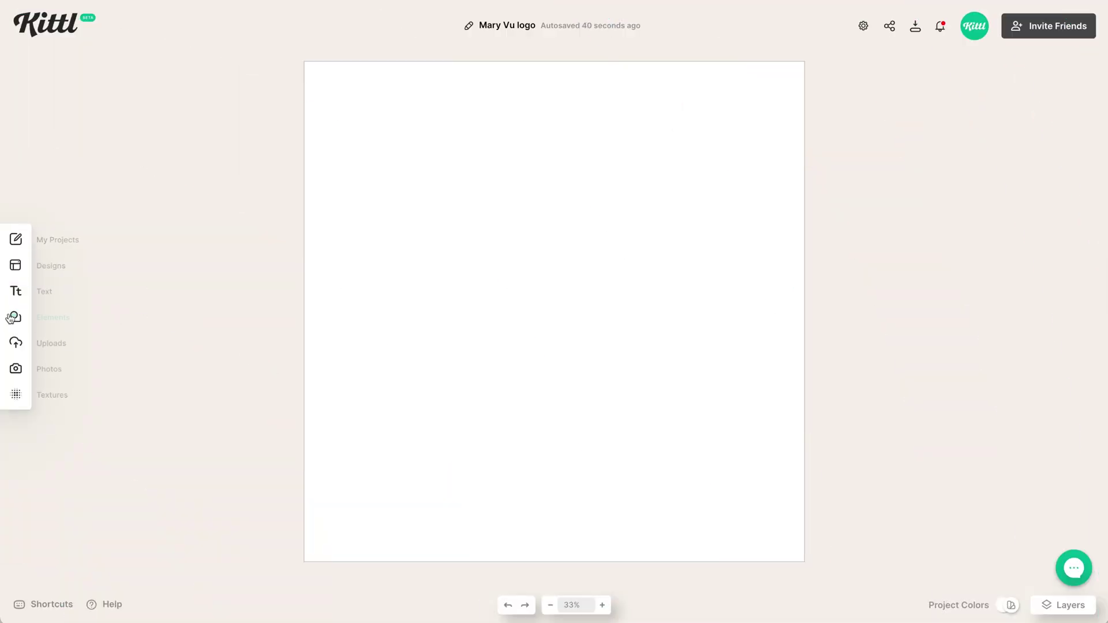
# Add the thin sketchy double-line circle from the Casual Frames category of the abstract elements to the canvas.
pyautogui.click(12, 317)
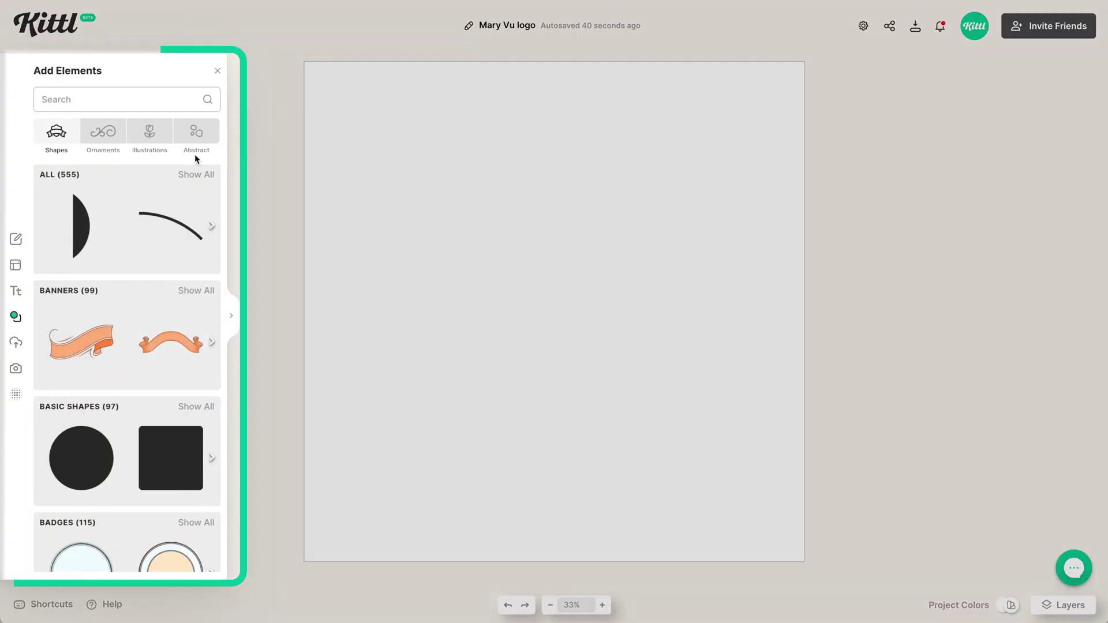
pyautogui.click(197, 138)
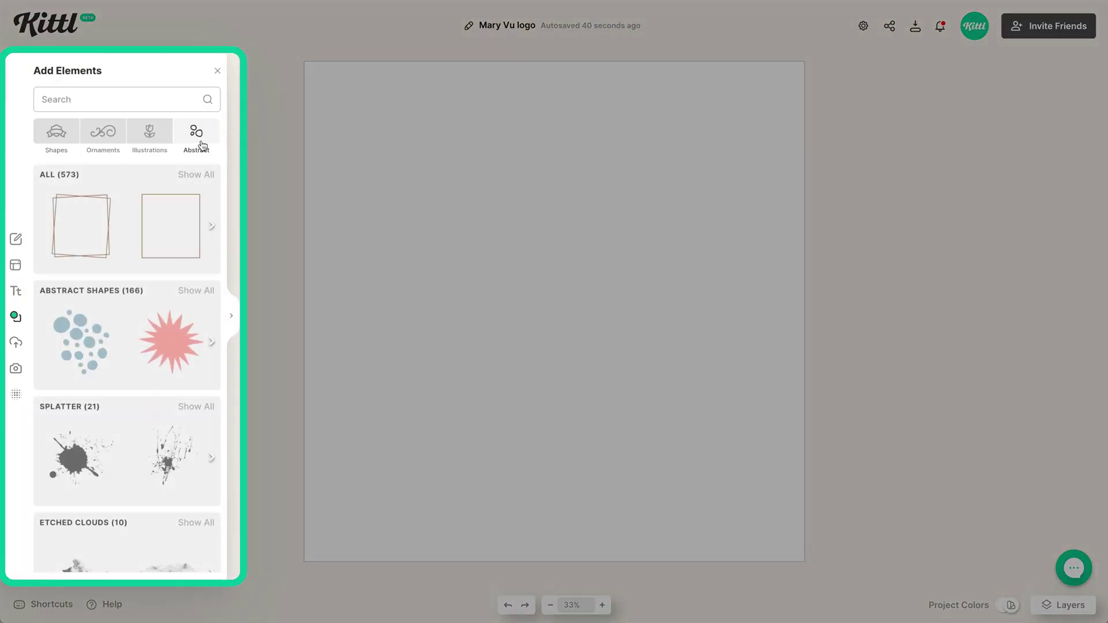
pyautogui.scroll(-8, 176, 266)
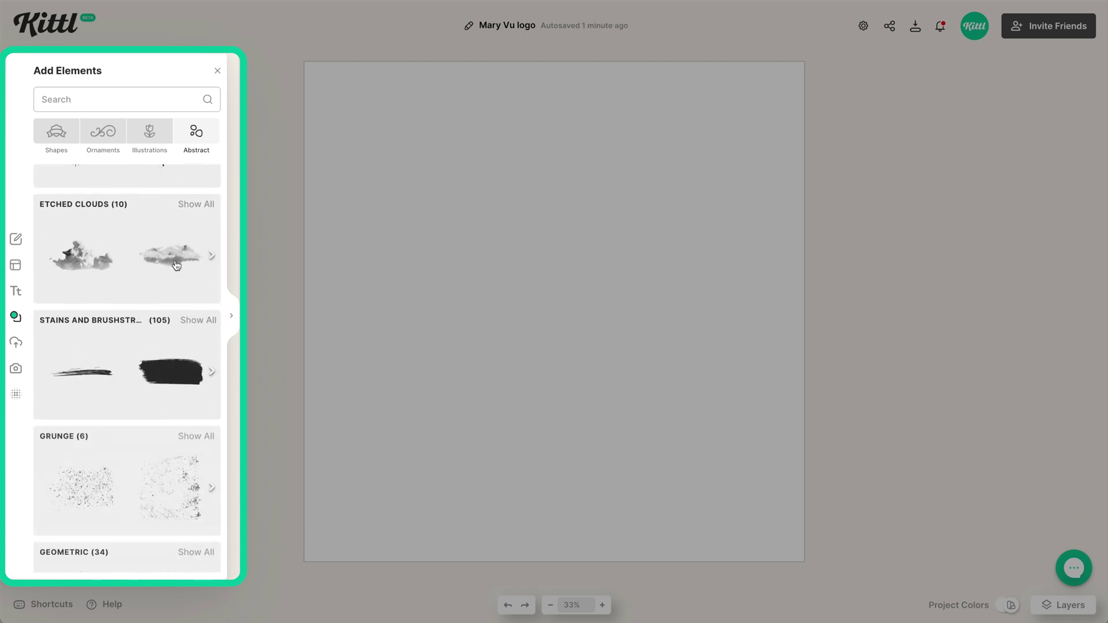
pyautogui.scroll(-9, 176, 266)
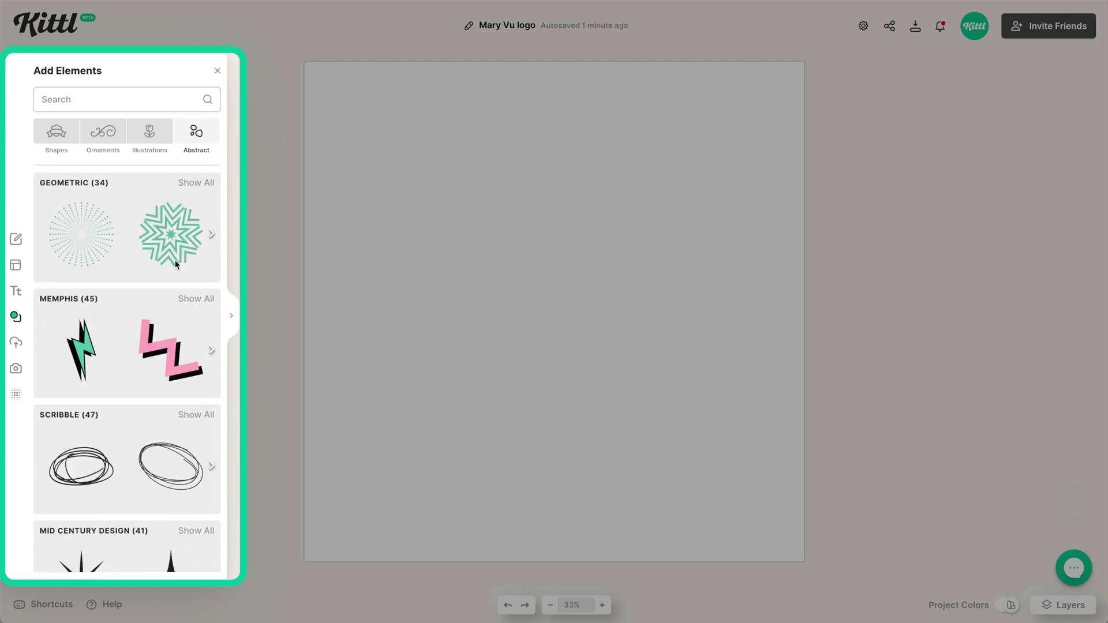
pyautogui.scroll(-4, 176, 265)
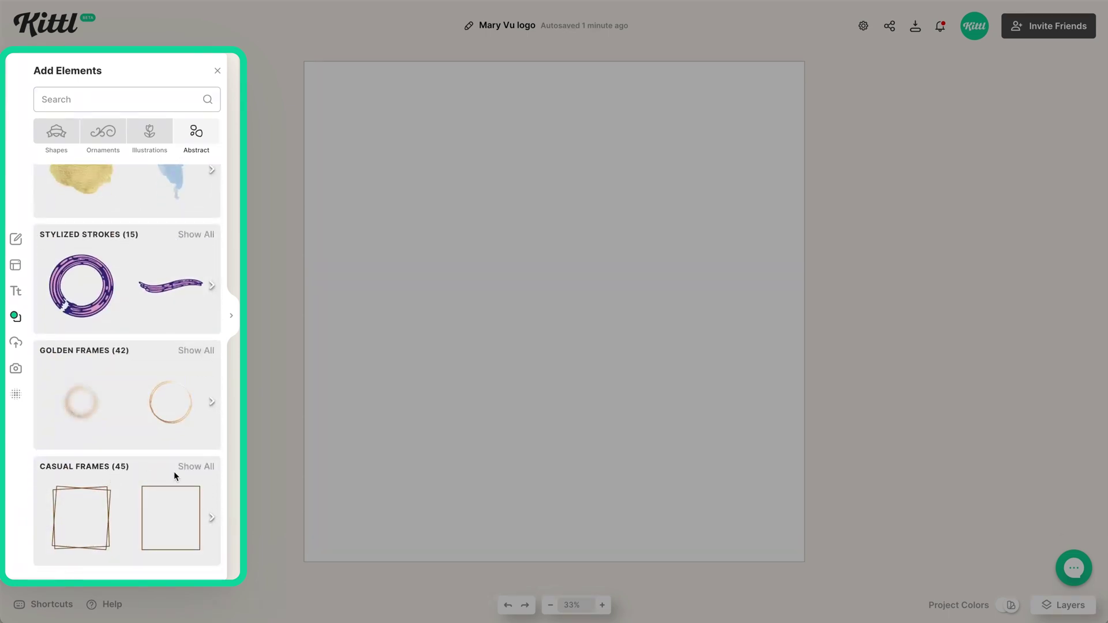
pyautogui.click(200, 470)
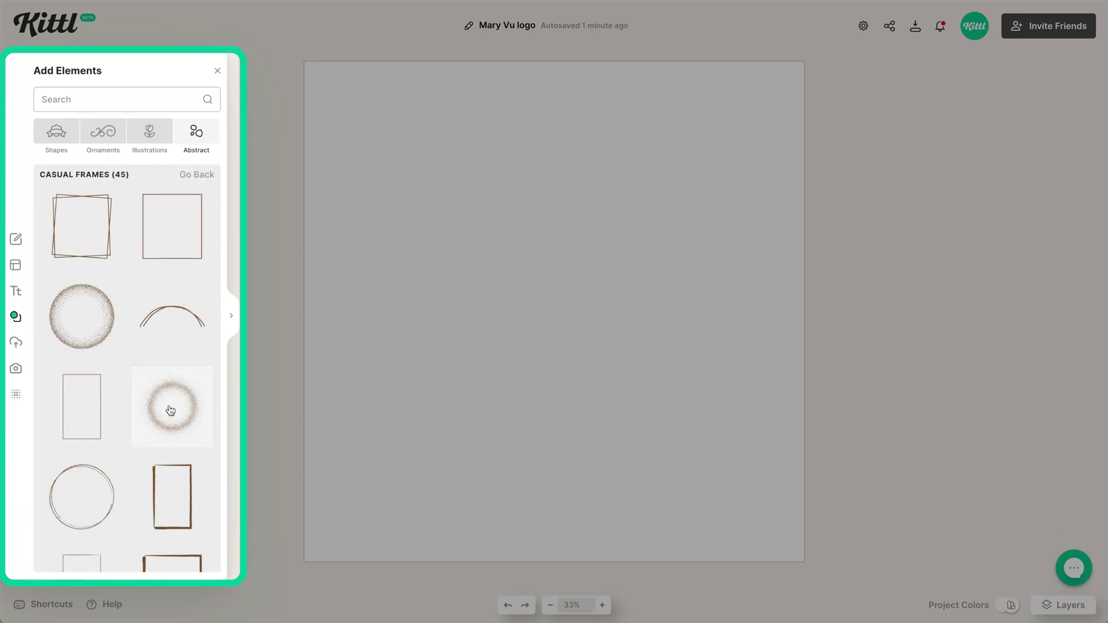
pyautogui.scroll(-5, 167, 386)
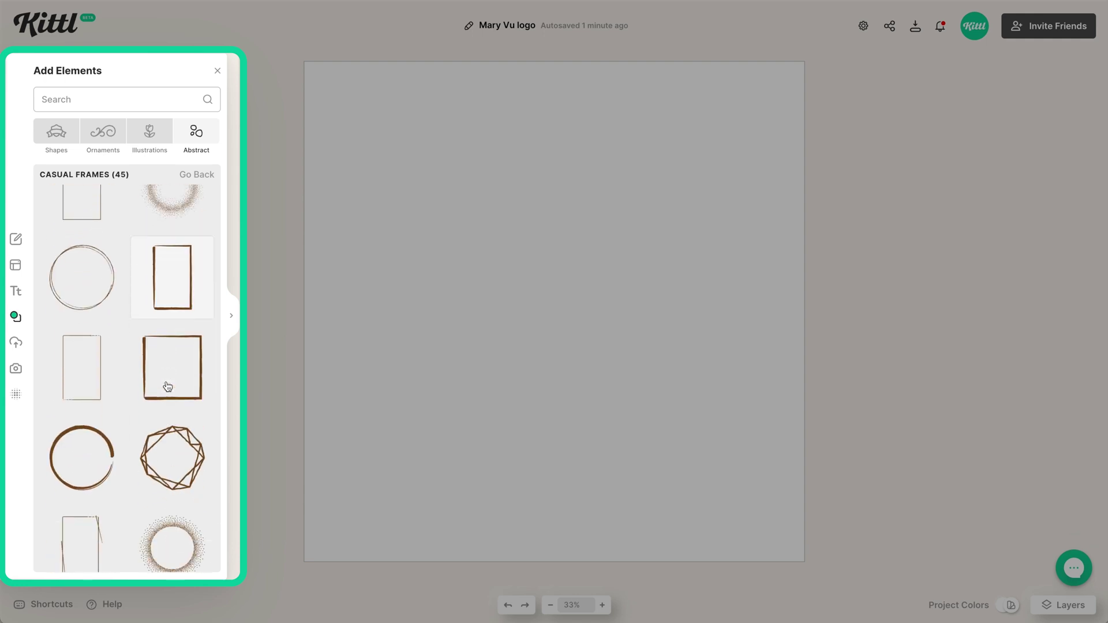
pyautogui.scroll(-5, 172, 344)
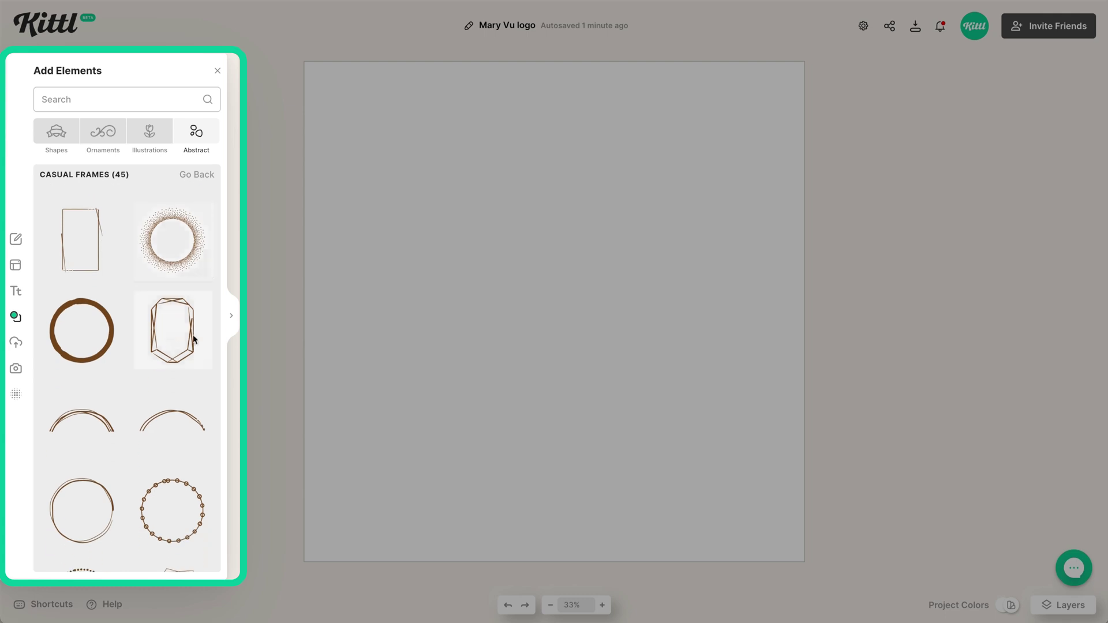
pyautogui.scroll(-3, 141, 435)
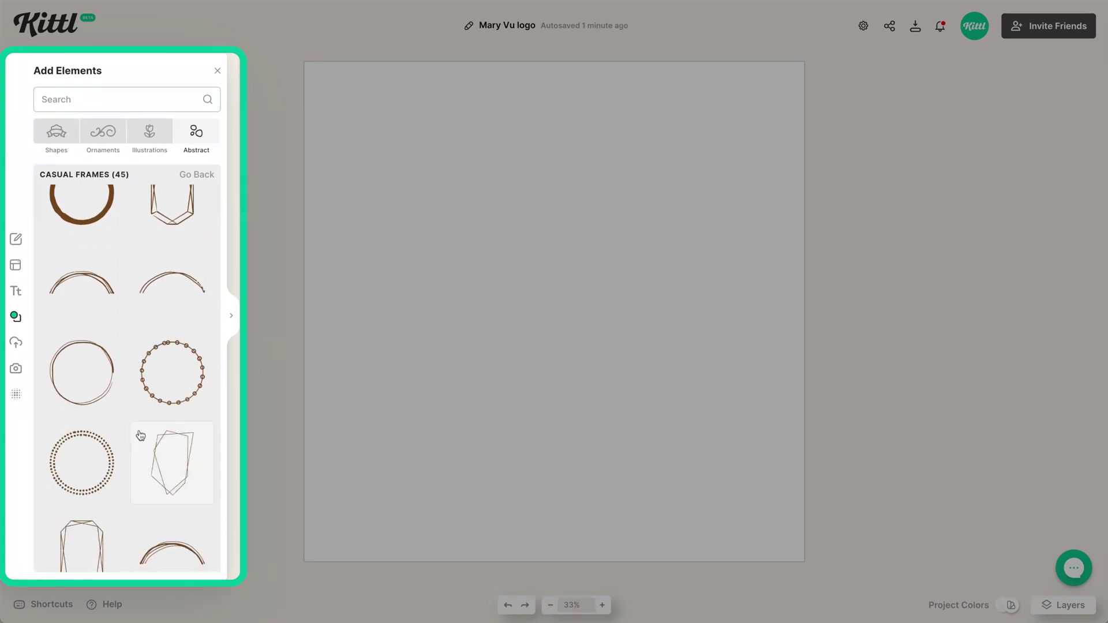
pyautogui.scroll(-6, 151, 403)
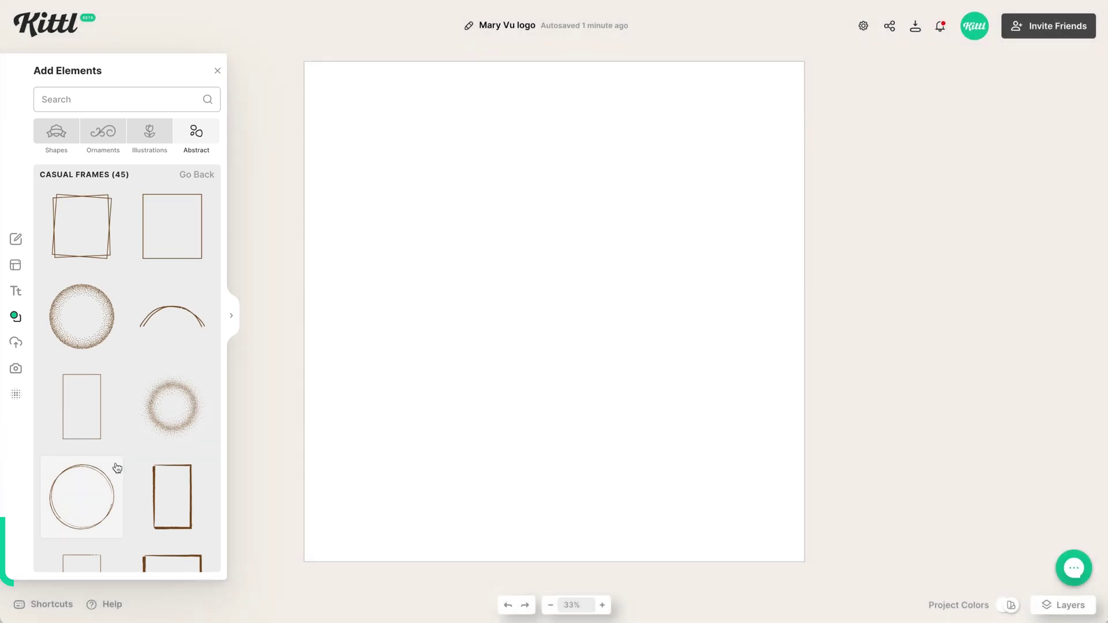
pyautogui.click(117, 468)
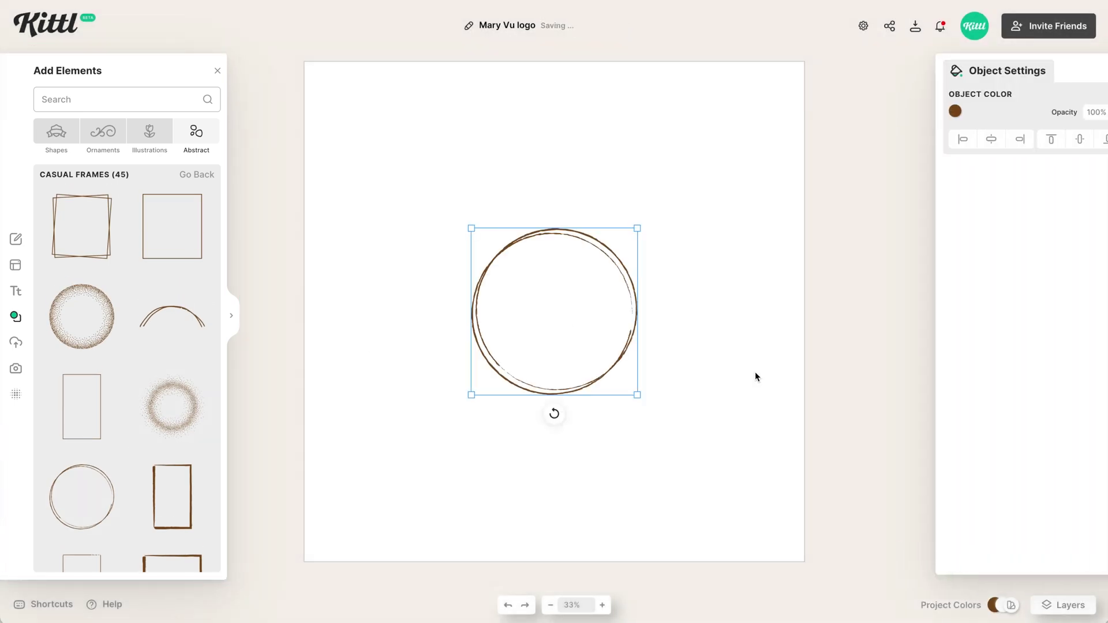
# Enlarge the circle frame around its centre to over half the canvas width and flip it horizontally.
pyautogui.click(633, 396)
pyautogui.click(606, 375)
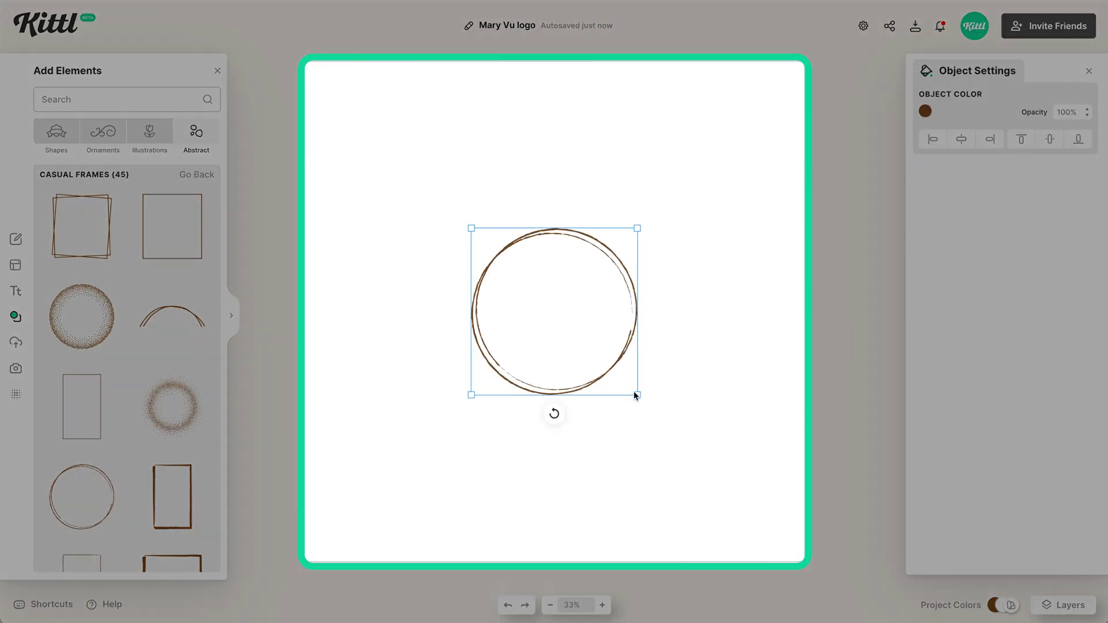
pyautogui.moveTo(638, 396); pyautogui.dragTo(726, 448)
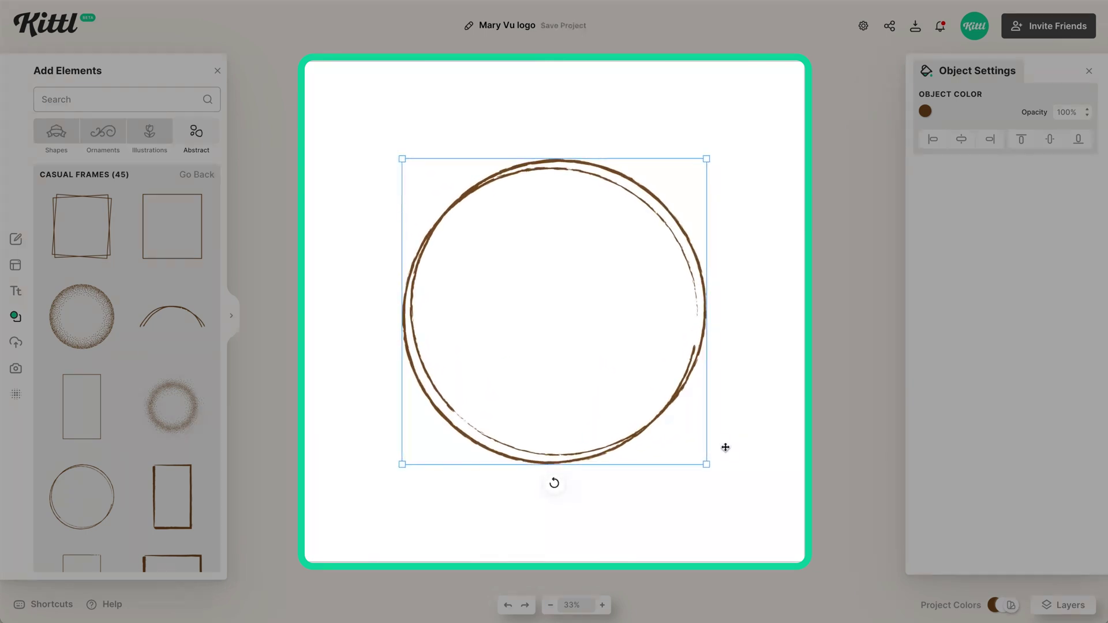
pyautogui.rightClick(555, 465)
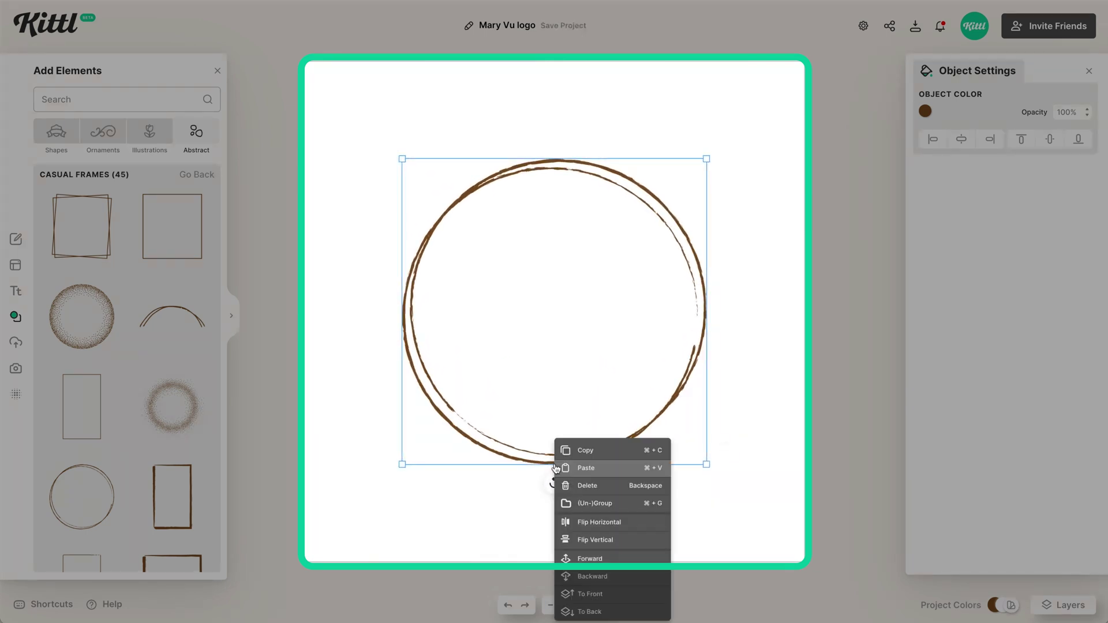
pyautogui.click(589, 521)
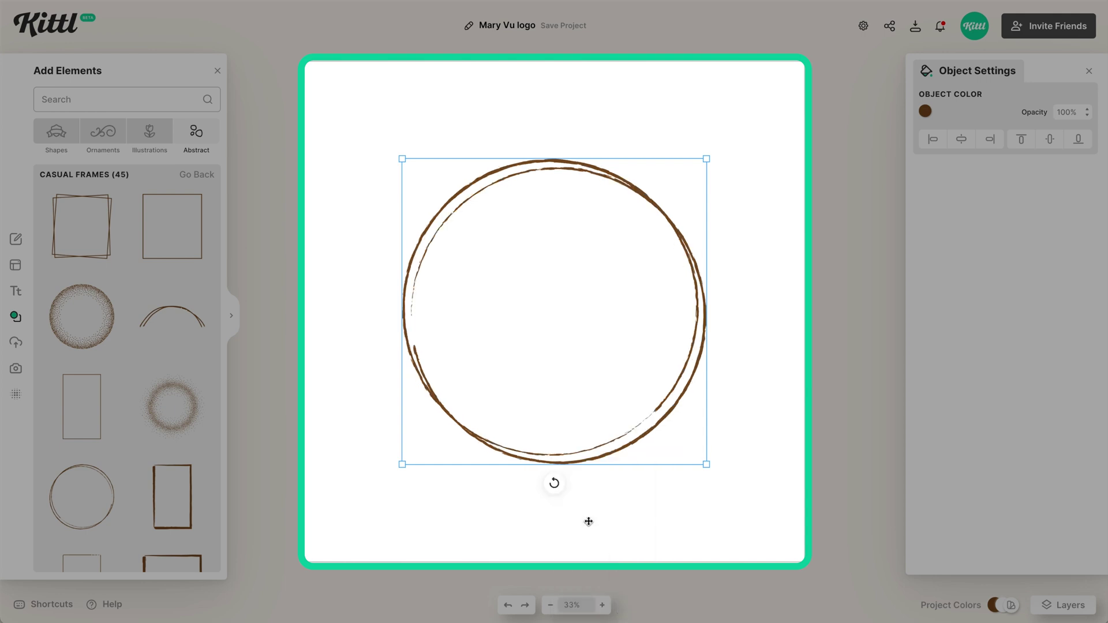
pyautogui.click(626, 519)
# Add an enlarged text inside the circle reading the first word of the brand name in lowercase.
pyautogui.press('t')
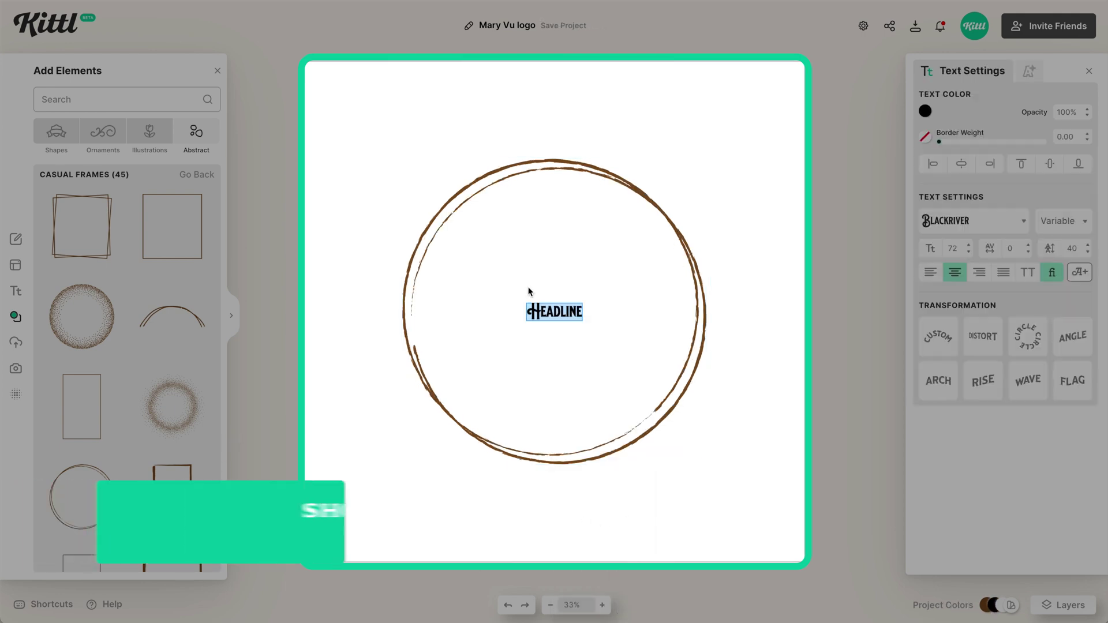
pyautogui.moveTo(582, 322); pyautogui.dragTo(631, 326)
pyautogui.hotkey('ctrl', 'a')
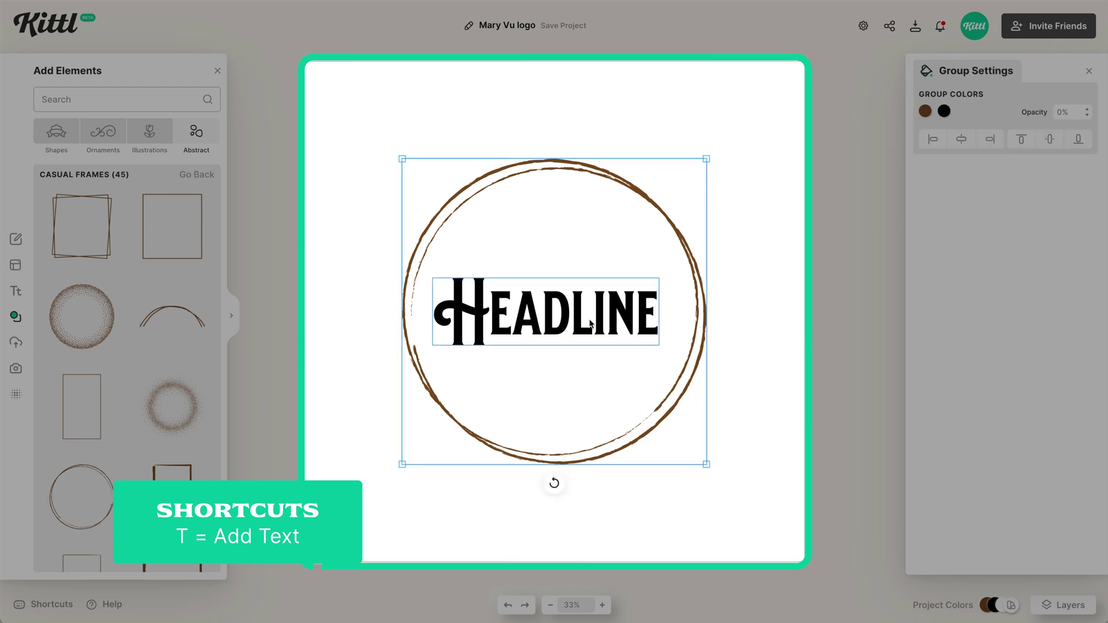
pyautogui.doubleClick(631, 326)
pyautogui.write('mary')
# Set the typeface of the brand word to the script font Bistro Signature.
pyautogui.click(974, 220)
pyautogui.click(768, 110)
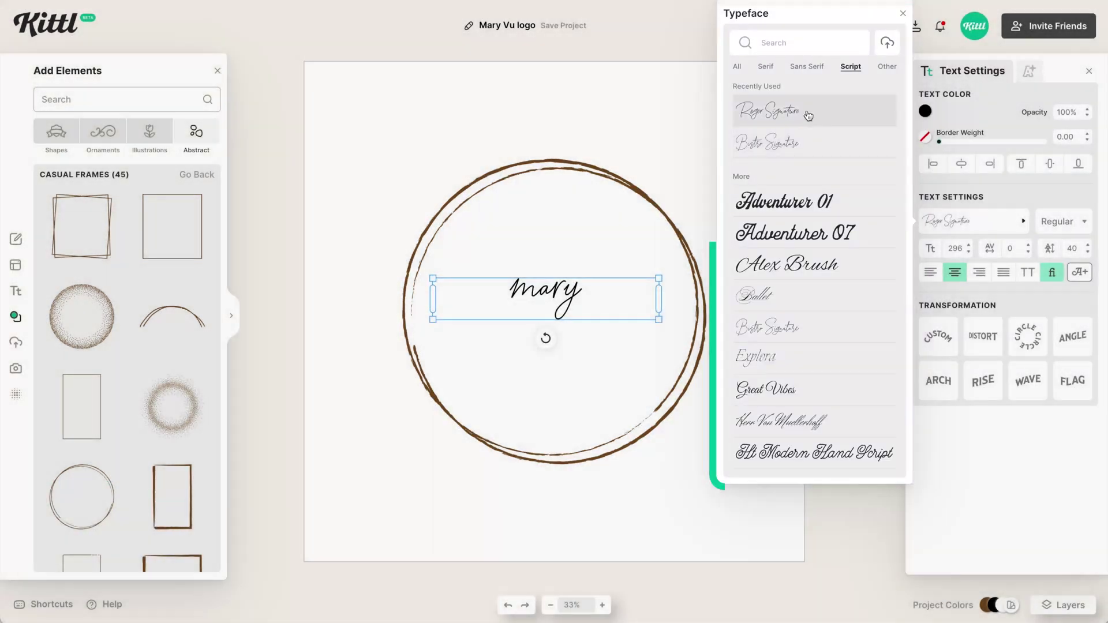
pyautogui.click(802, 143)
pyautogui.click(680, 167)
pyautogui.click(553, 299)
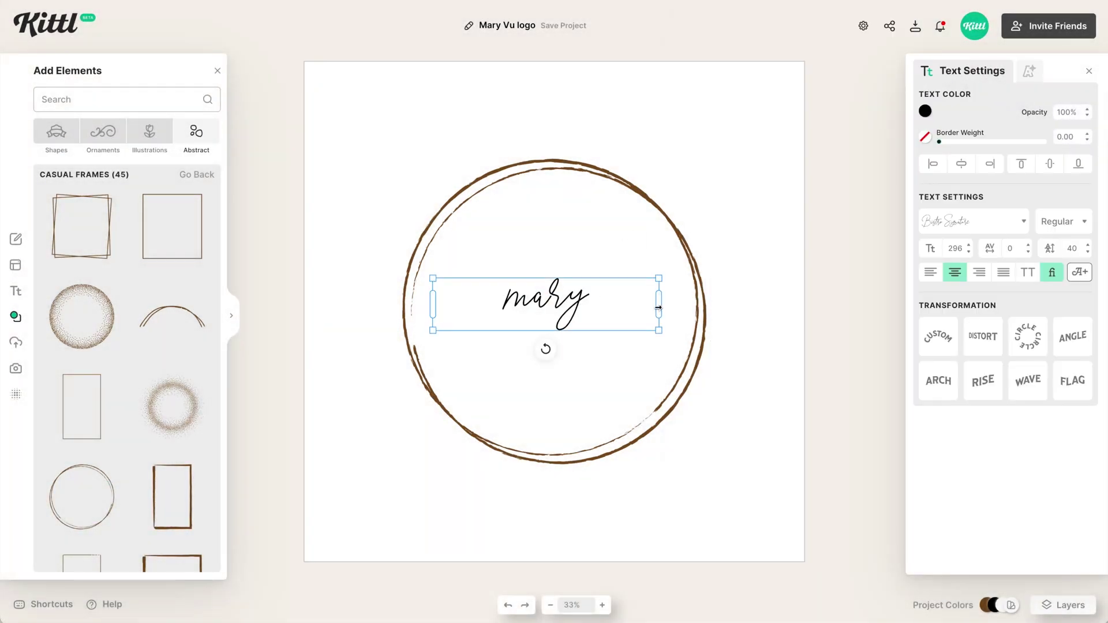
# Tighten the script word's text box, enlarge the text to size 651 and centre it inside the circle.
pyautogui.moveTo(658, 307)
pyautogui.mouseDown()
pyautogui.moveTo(543, 303)
pyautogui.moveTo(614, 365)
pyautogui.mouseUp()
pyautogui.moveTo(577, 330); pyautogui.dragTo(602, 315)
pyautogui.moveTo(638, 350); pyautogui.dragTo(698, 379)
pyautogui.moveTo(641, 337); pyautogui.dragTo(622, 329)
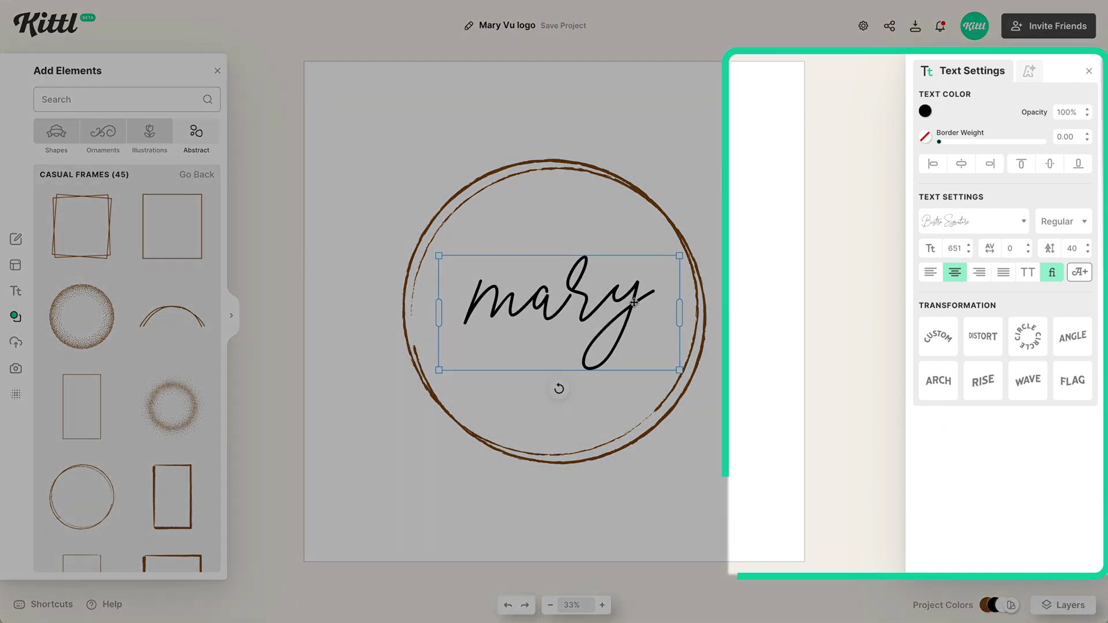
# Set the script word's fill colour to the circle's brown from the document palette.
pyautogui.click(927, 112)
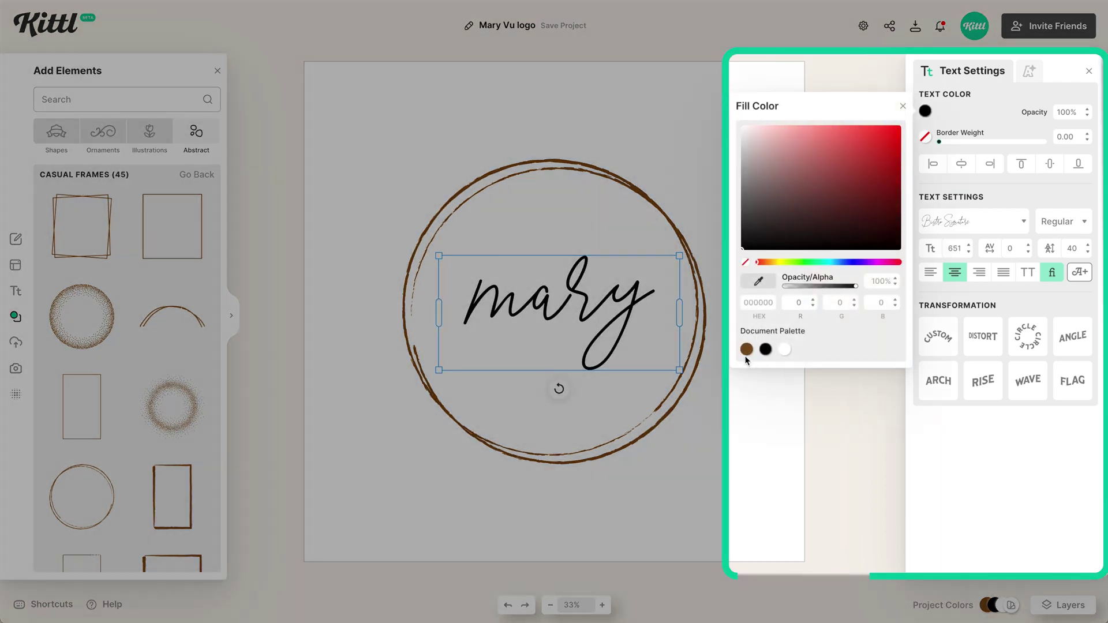
pyautogui.click(743, 350)
pyautogui.click(675, 480)
pyautogui.click(590, 311)
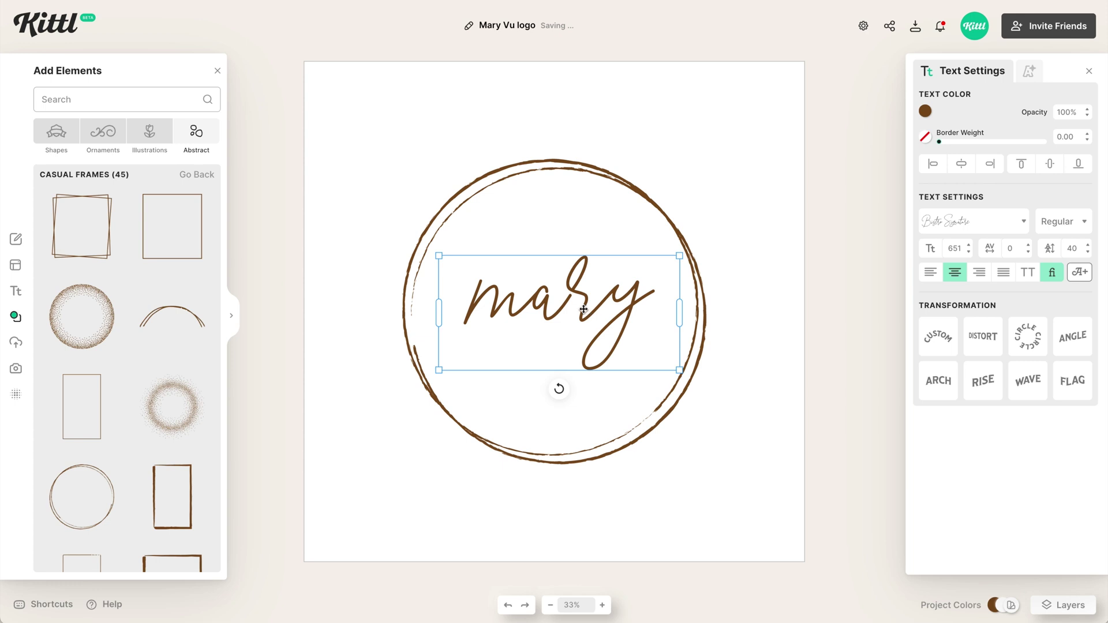
# Duplicate the script word, change the copy to the brand name's second word in lowercase, and tuck it closely beneath the first.
pyautogui.moveTo(584, 310); pyautogui.dragTo(570, 359)
pyautogui.doubleClick(537, 363)
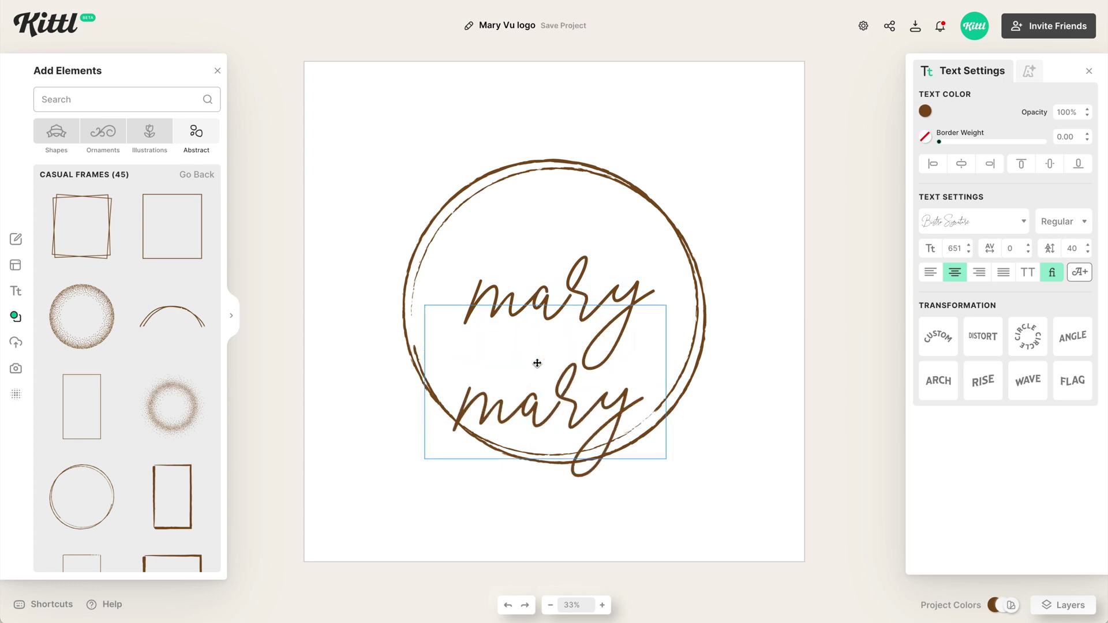
pyautogui.doubleClick(537, 363)
pyautogui.hotkey('ctrl', 'a')
pyautogui.write('vu')
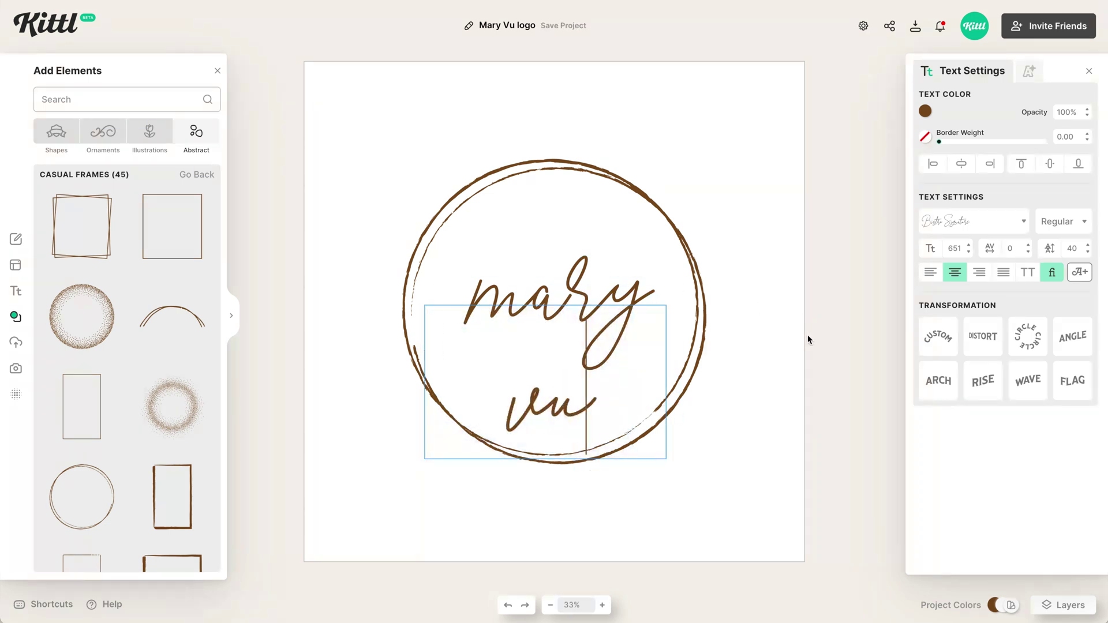
pyautogui.click(807, 339)
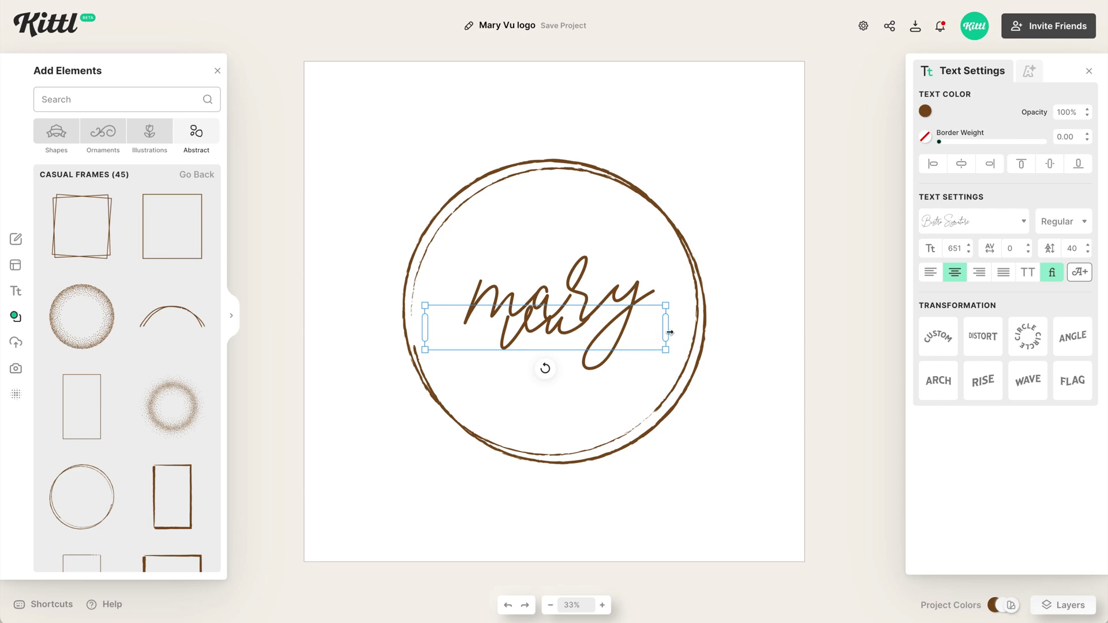
pyautogui.moveTo(640, 330); pyautogui.dragTo(562, 355)
pyautogui.click(553, 365)
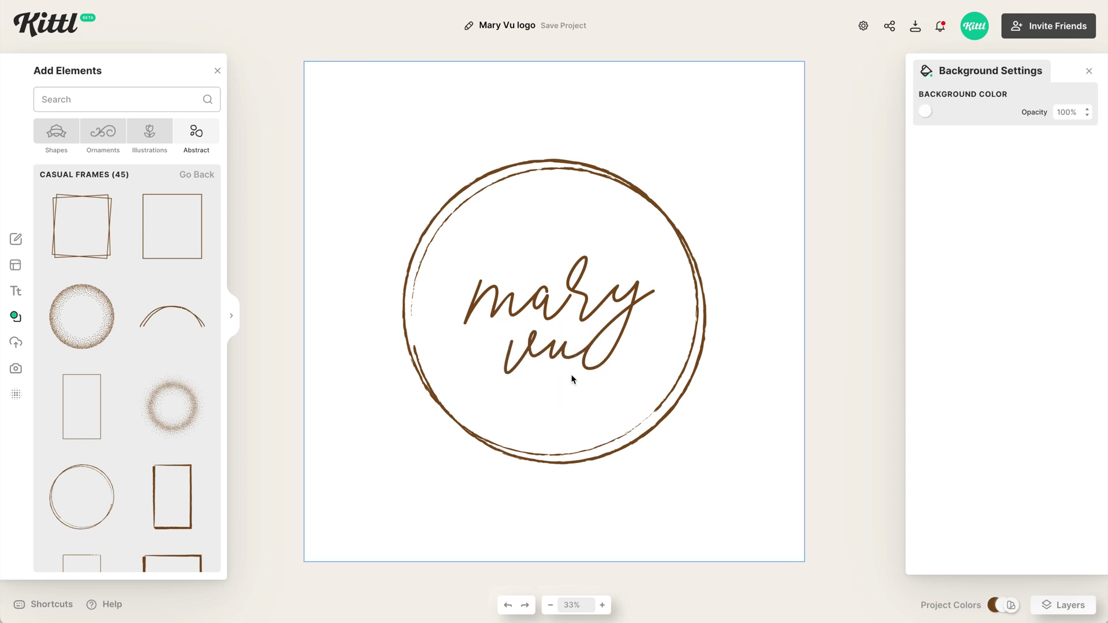
# Add the text "ETHICAL HOME GOODS" on a single line across the circle's lower edge.
pyautogui.moveTo(601, 410); pyautogui.dragTo(646, 430)
pyautogui.click(747, 447)
pyautogui.press('t')
pyautogui.doubleClick(583, 409)
pyautogui.write('ETH')
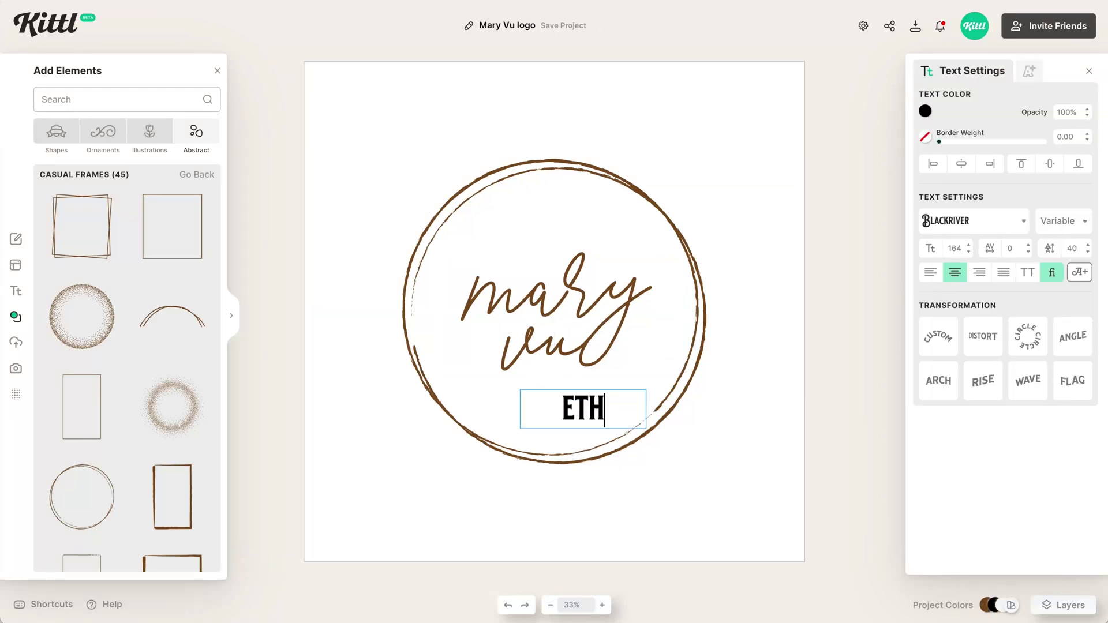
pyautogui.write('ICAL HOME GOODS')
pyautogui.click(740, 490)
pyautogui.moveTo(646, 449); pyautogui.dragTo(792, 444)
pyautogui.moveTo(707, 414); pyautogui.dragTo(612, 450)
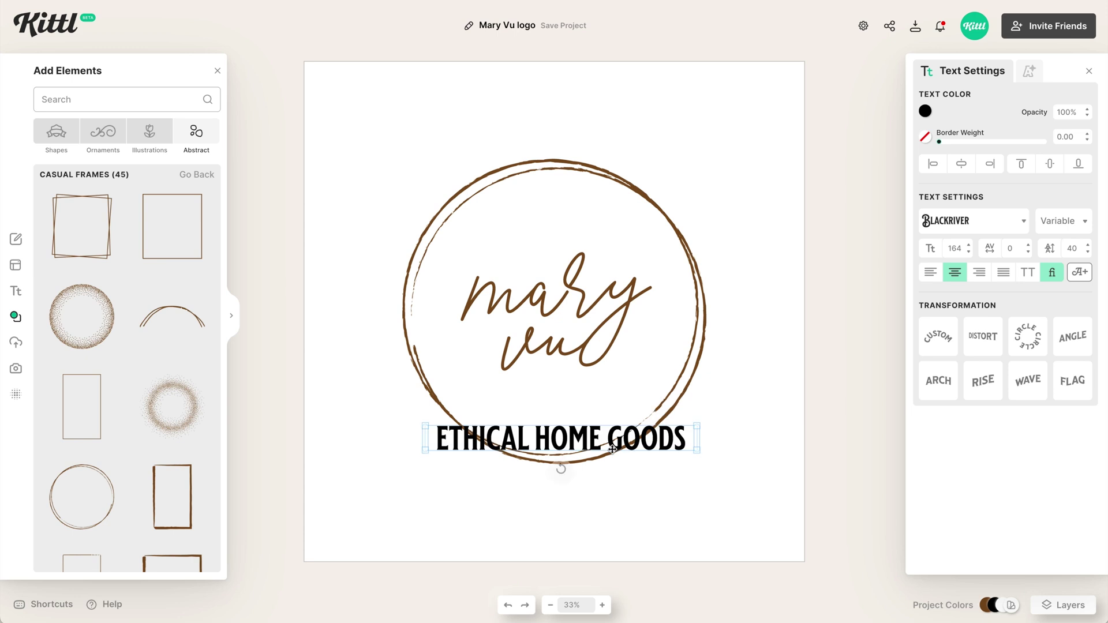
# Set the tagline's typeface to Charoe and its colour to the brown from the document palette.
pyautogui.click(973, 220)
pyautogui.click(786, 206)
pyautogui.click(924, 111)
pyautogui.click(742, 349)
pyautogui.click(688, 468)
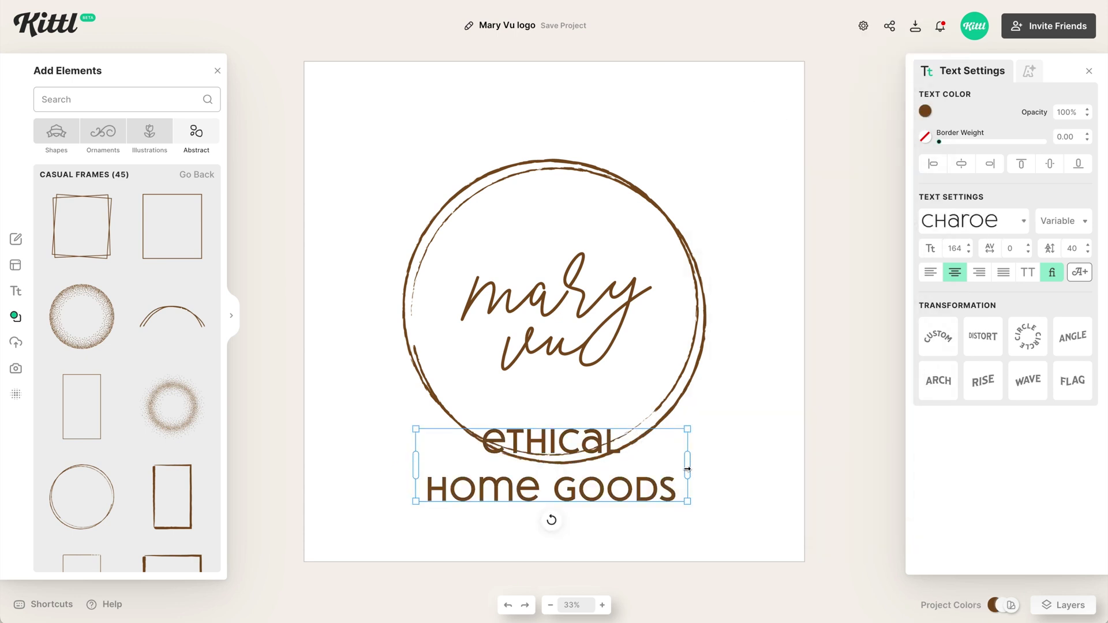
# Fit the tagline on one line at size 88 just below the circle, in uppercase with ligatures off.
pyautogui.moveTo(687, 468); pyautogui.dragTo(831, 447)
pyautogui.moveTo(710, 443); pyautogui.dragTo(631, 482)
pyautogui.click(968, 252)
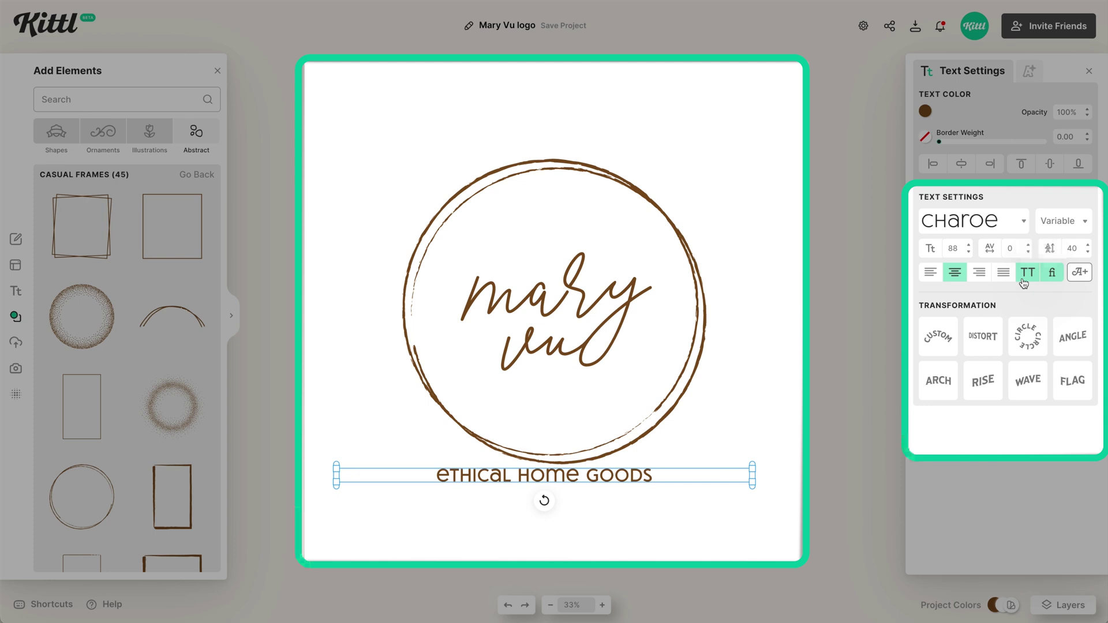
pyautogui.click(1024, 276)
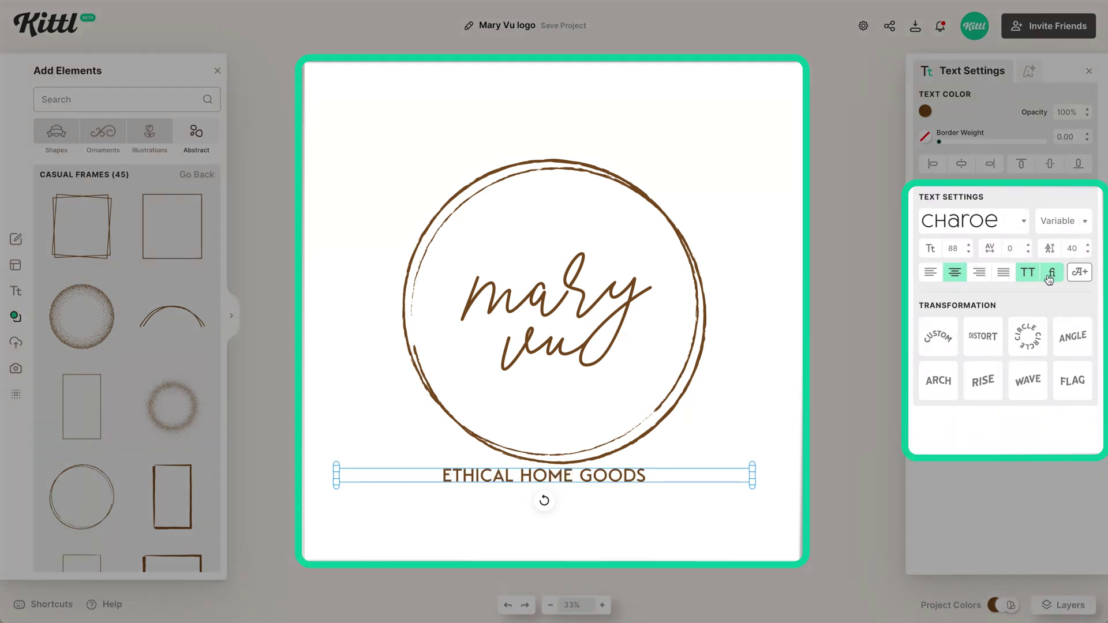
# Apply the Circle transformation to the tagline and fit its path around the frame so the text arches just outside the circle's top.
pyautogui.click(1027, 339)
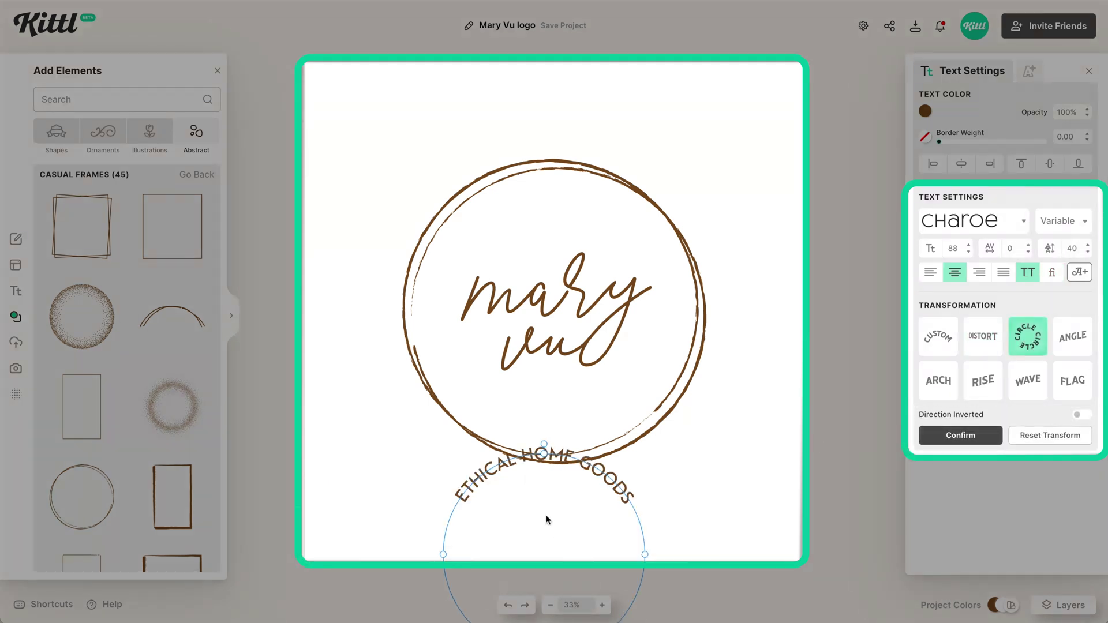
pyautogui.moveTo(597, 468); pyautogui.dragTo(607, 204)
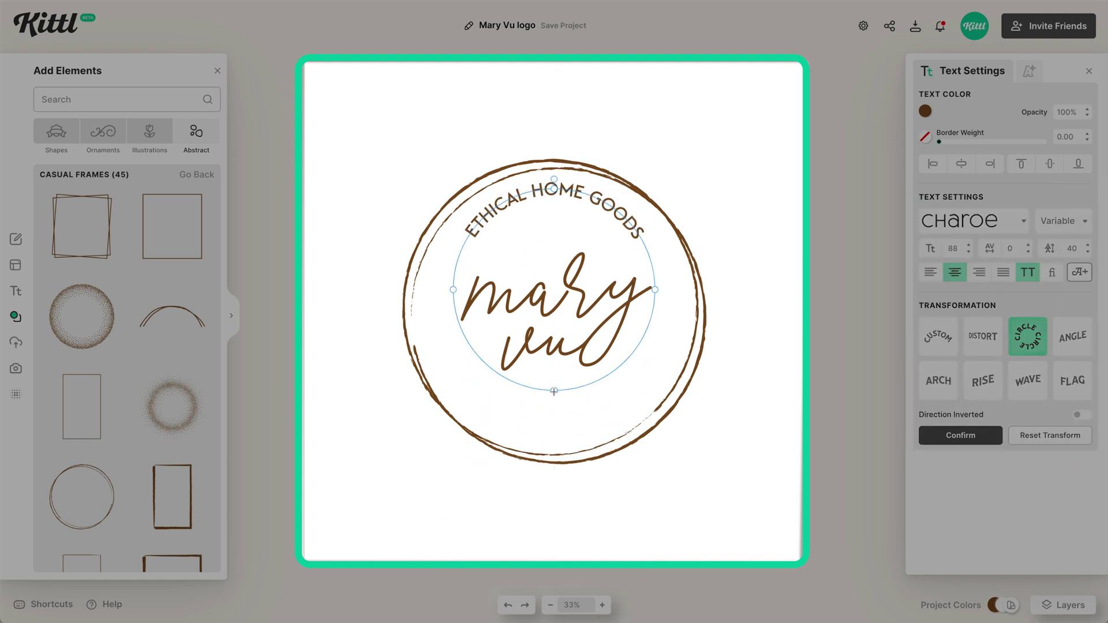
pyautogui.moveTo(554, 391); pyautogui.dragTo(554, 483)
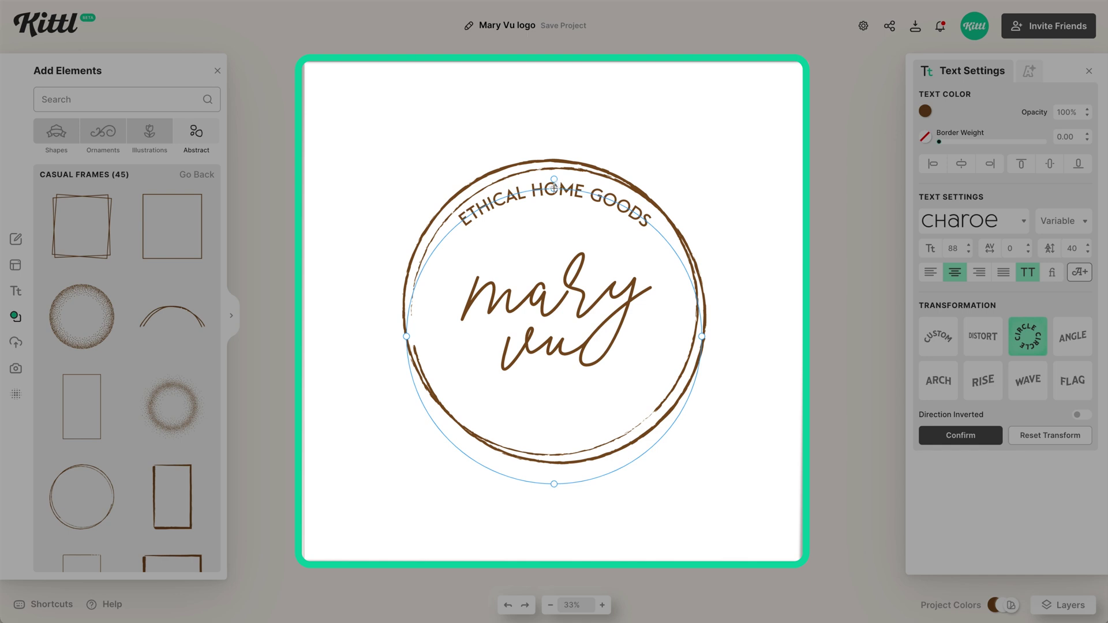
pyautogui.moveTo(554, 187); pyautogui.dragTo(556, 139)
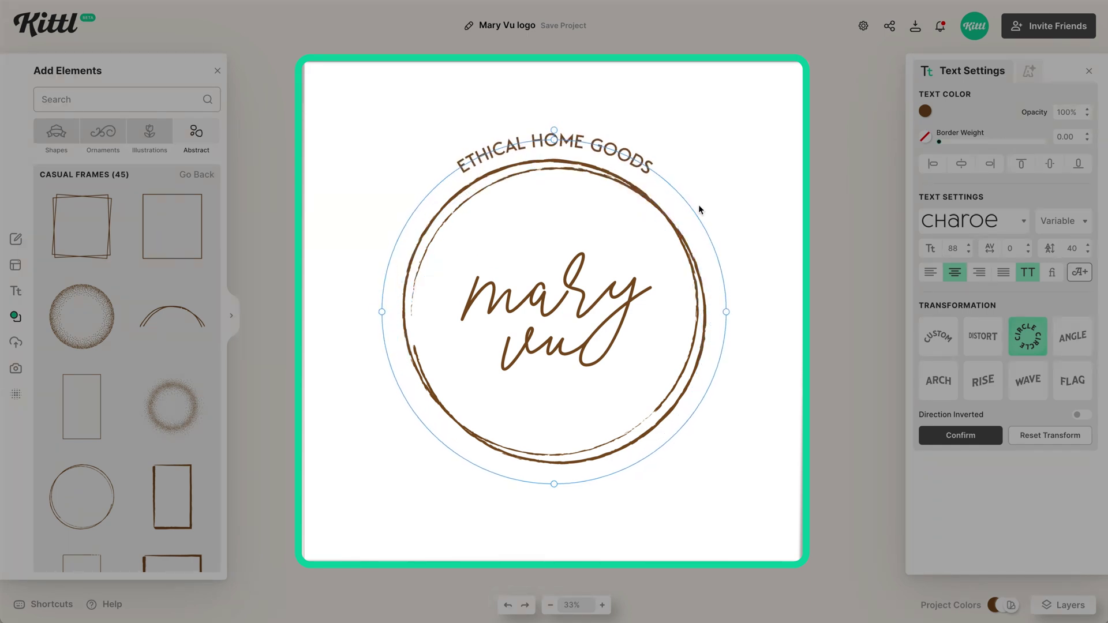
# Invert the tagline's circle direction and rotate it along its path so it reads along the outside of the circle's lower-right arc.
pyautogui.moveTo(614, 154); pyautogui.dragTo(614, 153)
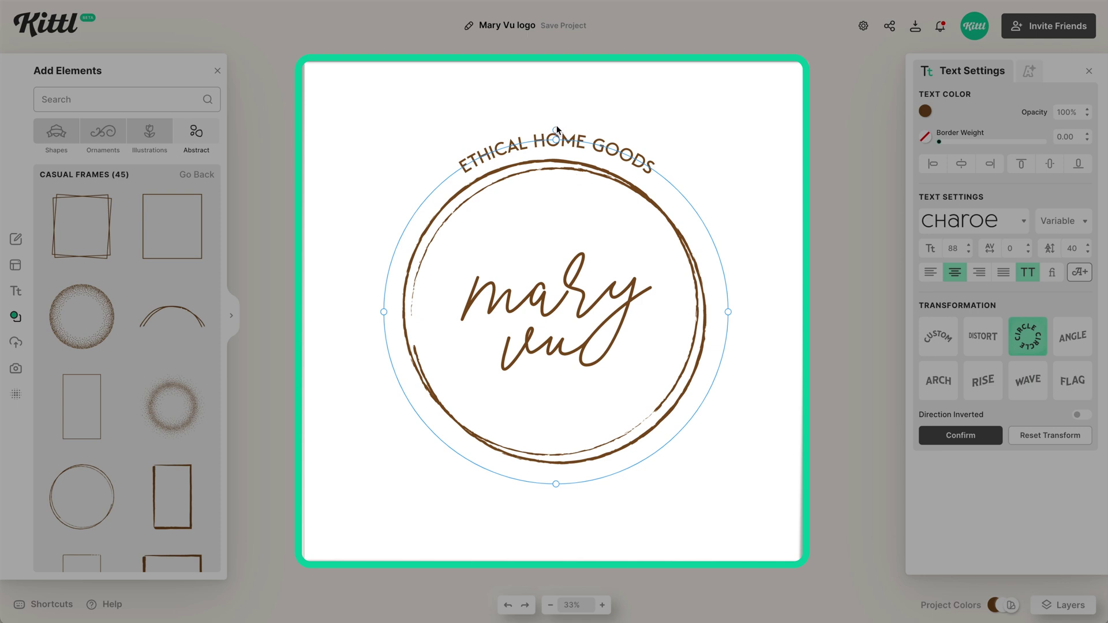
pyautogui.moveTo(556, 131); pyautogui.dragTo(610, 369)
pyautogui.click(1080, 416)
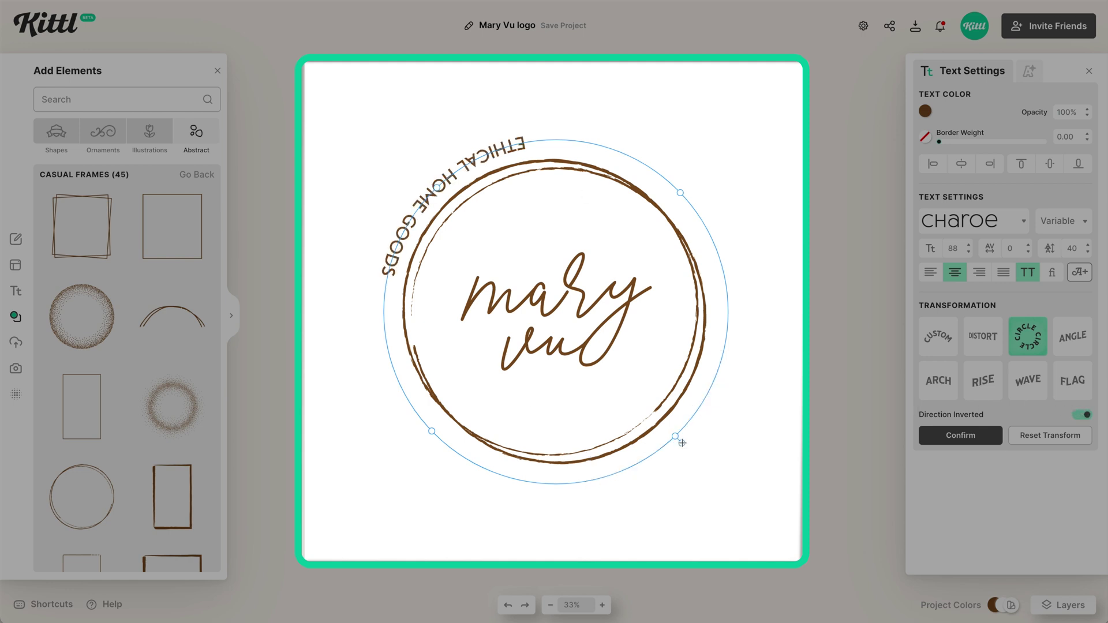
pyautogui.moveTo(682, 443); pyautogui.dragTo(426, 164)
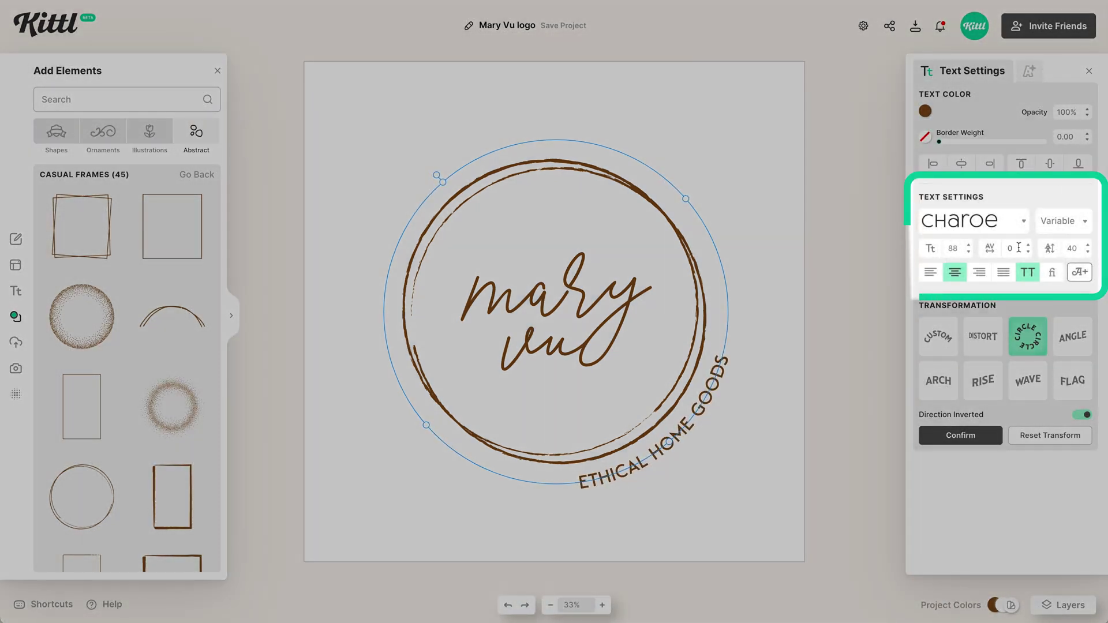
# Set the tagline's letter spacing to 300 and reduce its text size to 77.
pyautogui.click(1017, 249)
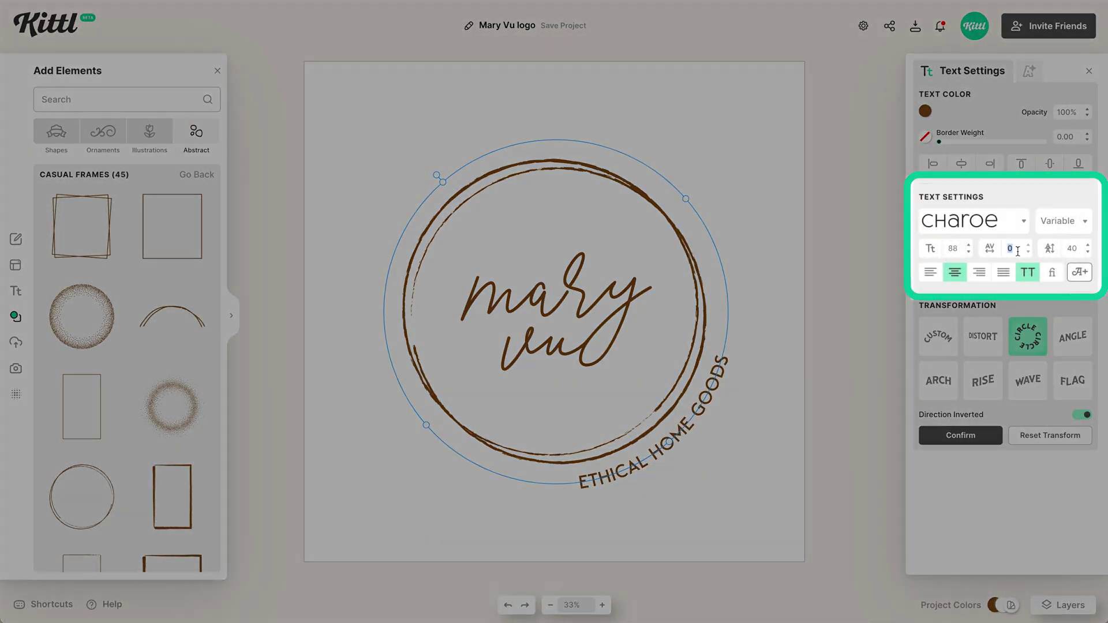
pyautogui.write('300')
pyautogui.press('Tab')
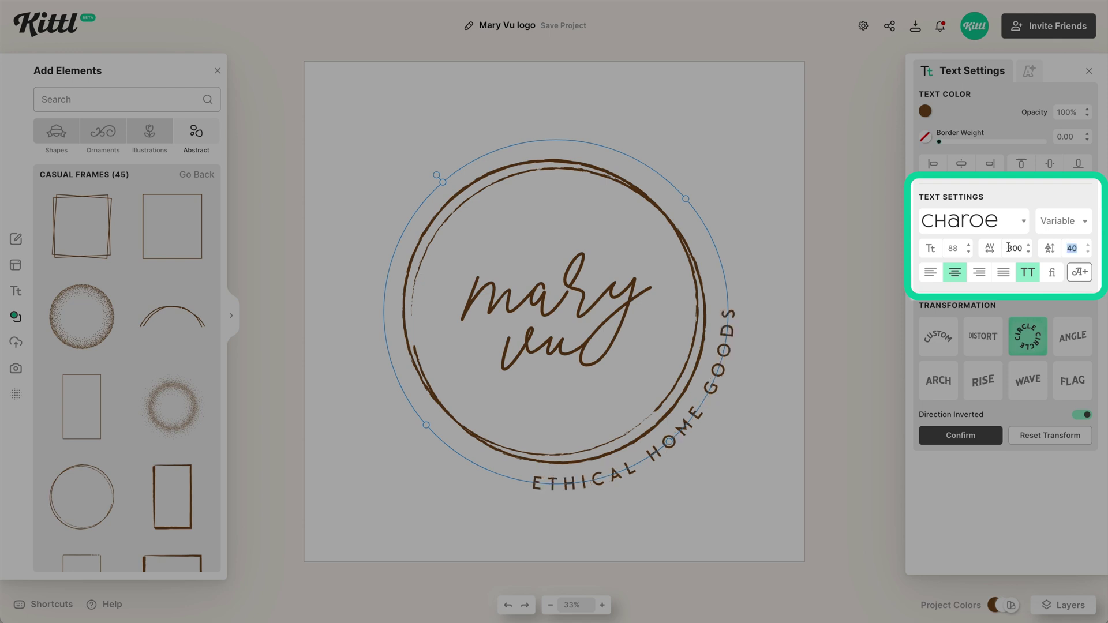
pyautogui.click(968, 250)
pyautogui.click(968, 251)
pyautogui.doubleClick(969, 250)
pyautogui.click(968, 251)
pyautogui.click(968, 251)
pyautogui.click(968, 250)
pyautogui.click(968, 250)
pyautogui.click(968, 251)
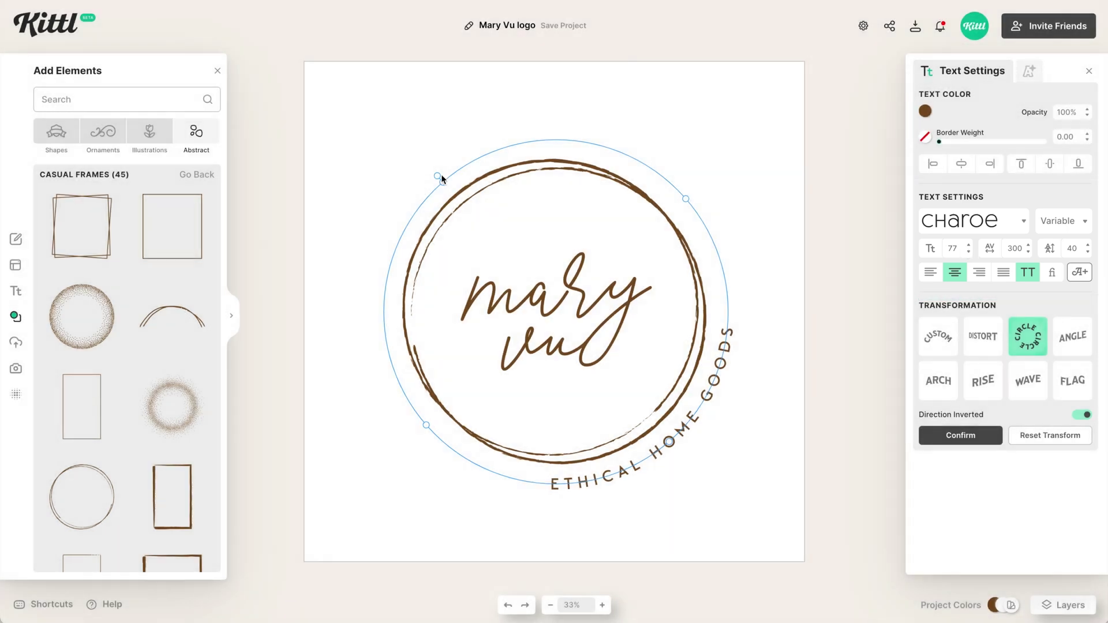
# Shift the tagline slightly clockwise along its circular path and confirm the transformation.
pyautogui.moveTo(434, 176); pyautogui.dragTo(463, 156)
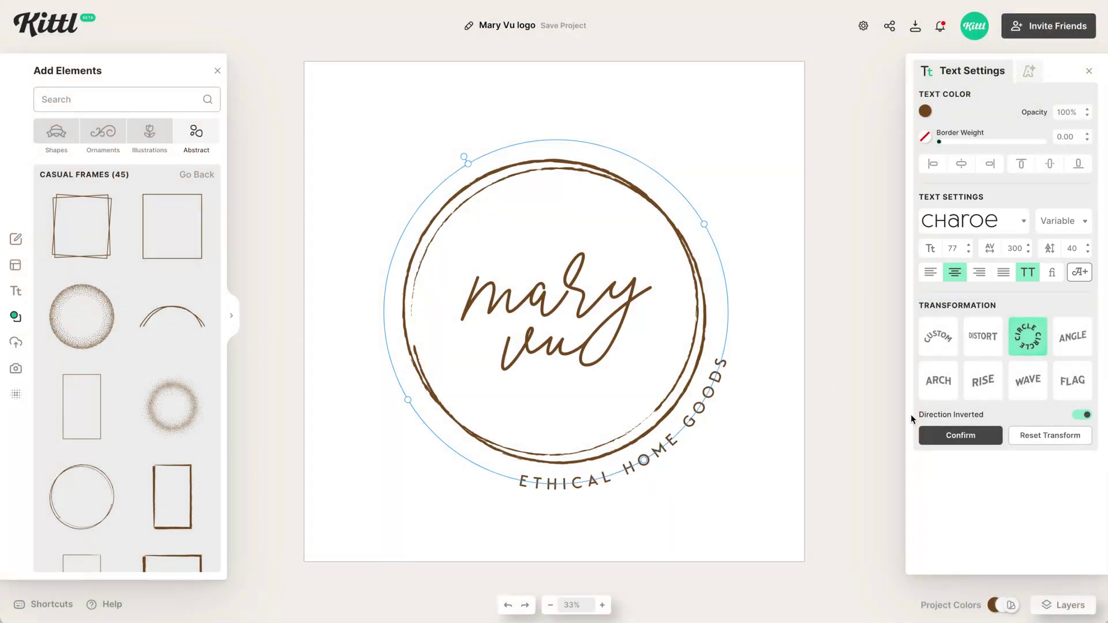
pyautogui.click(960, 435)
pyautogui.click(779, 493)
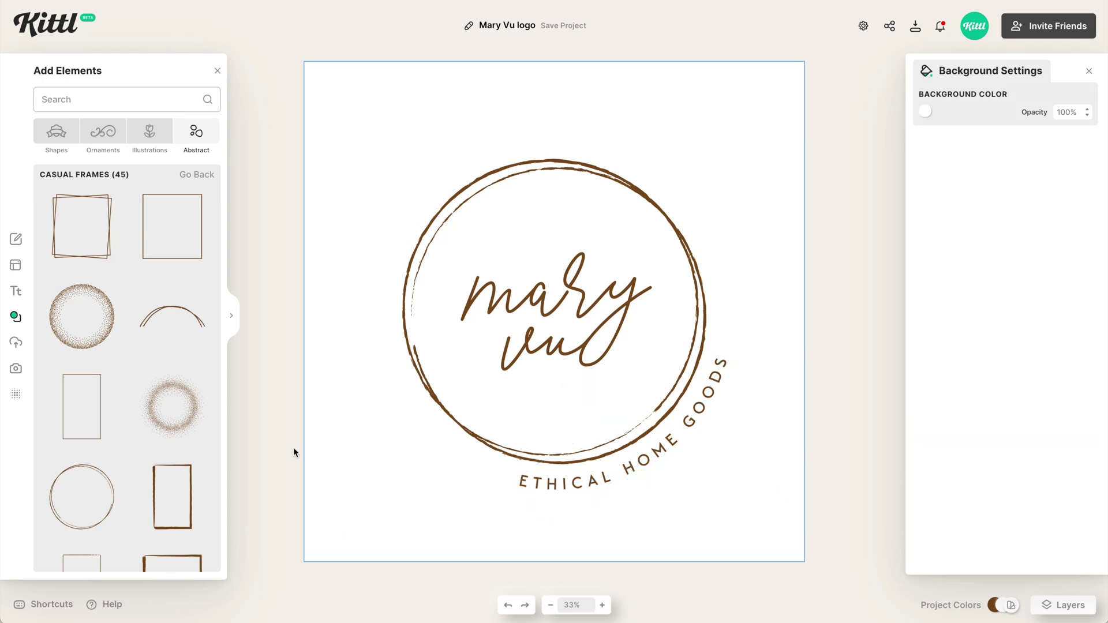
# Add a leafy branch from the Fine Florals illustrations, flip it horizontally and rotate it along the circle's lower-left edge.
pyautogui.click(148, 134)
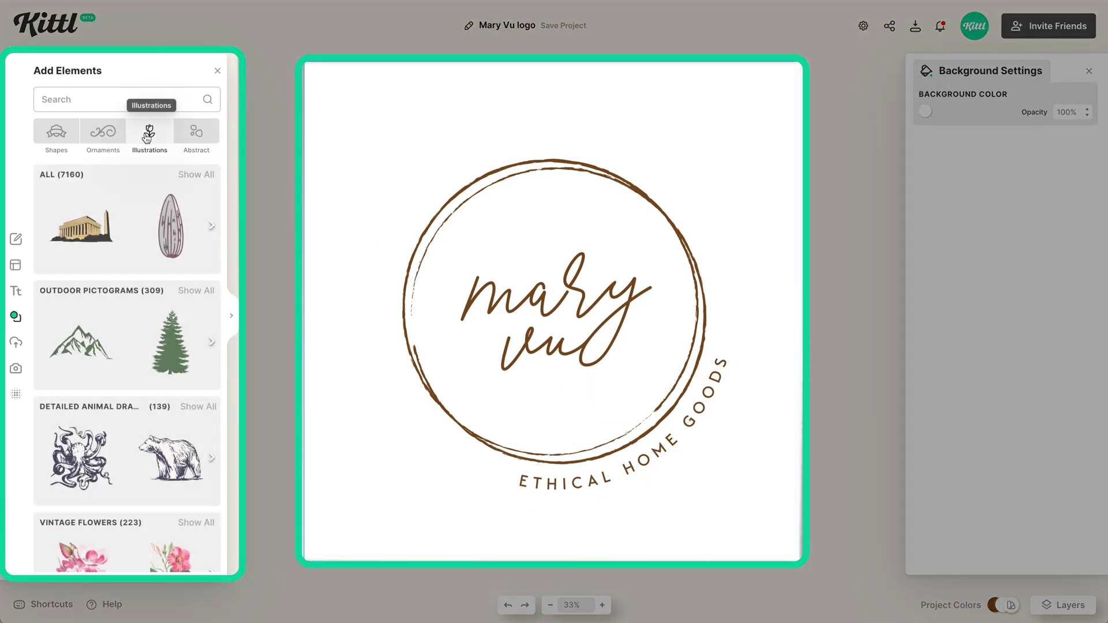
pyautogui.scroll(-3, 178, 269)
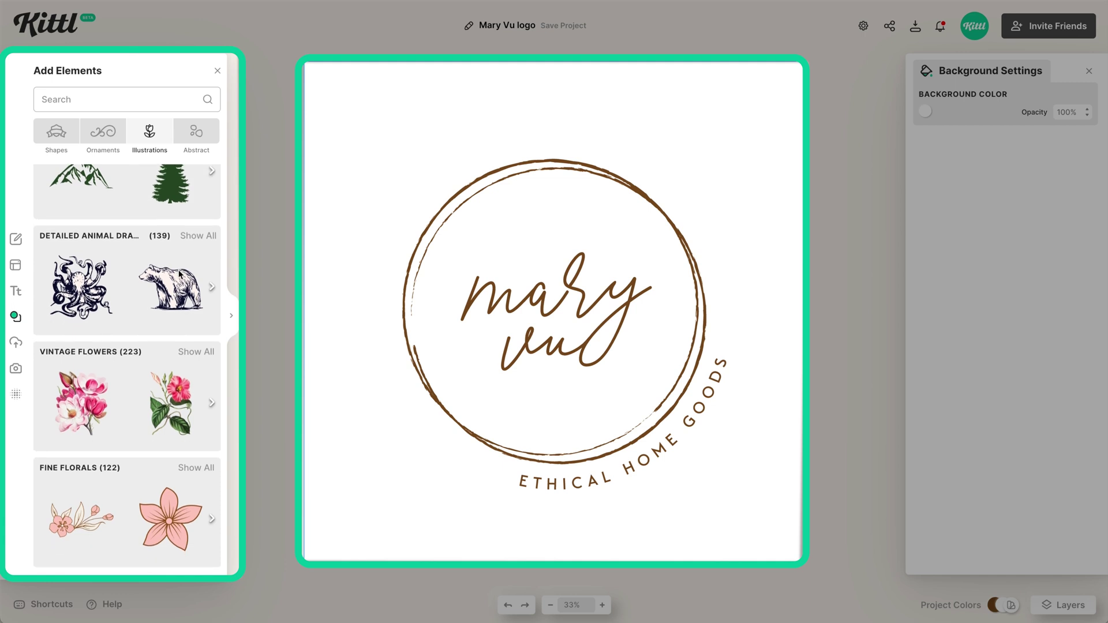
pyautogui.scroll(-2, 180, 274)
pyautogui.click(195, 337)
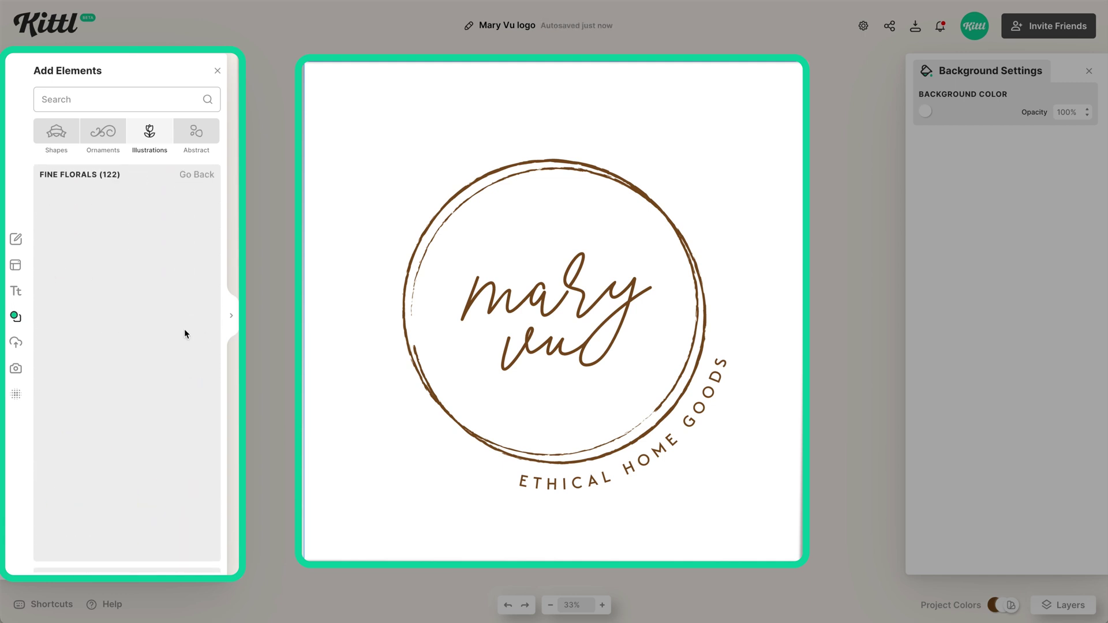
pyautogui.scroll(-10, 160, 292)
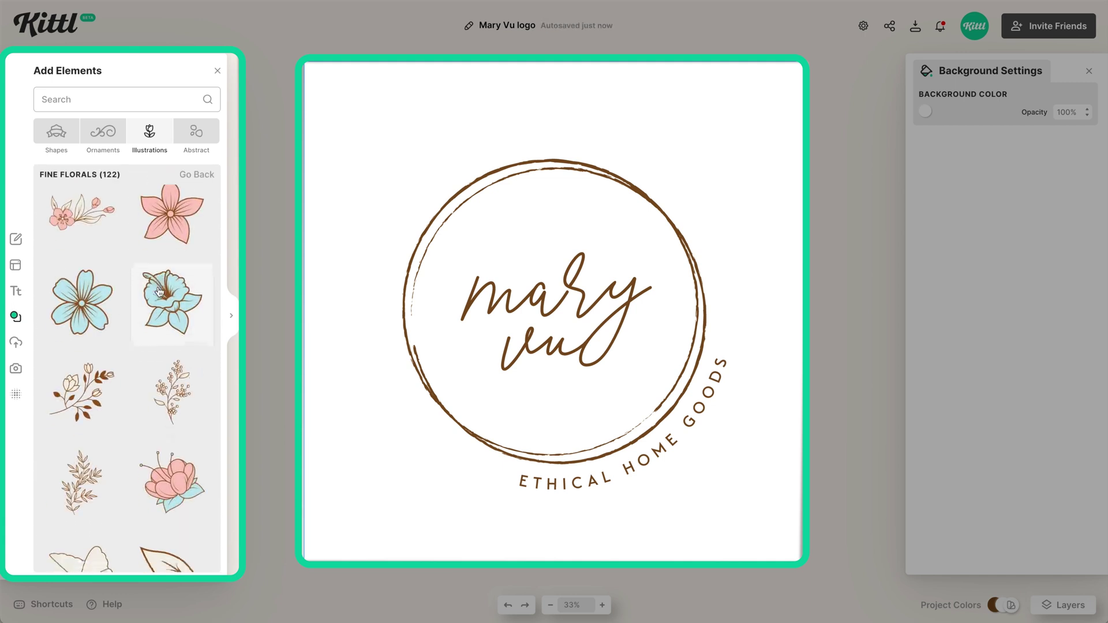
pyautogui.click(84, 373)
pyautogui.rightClick(481, 423)
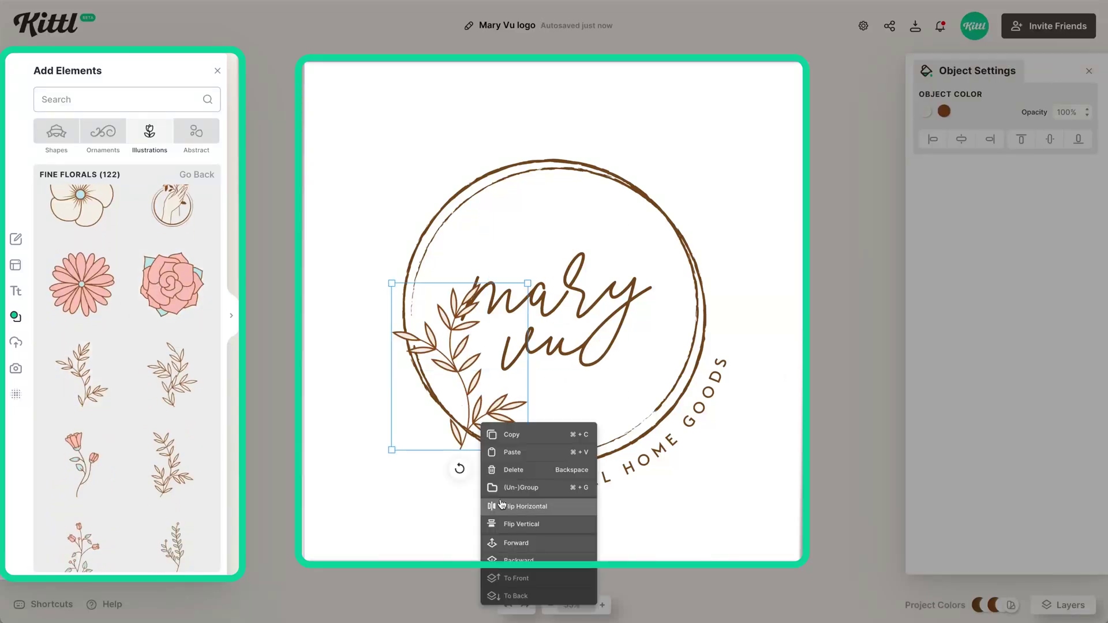
pyautogui.click(501, 506)
pyautogui.moveTo(460, 469); pyautogui.dragTo(472, 439)
# Recolour the lower-left branch with the document palette's brown for the outlines and white for the leaf fill.
pyautogui.click(944, 111)
pyautogui.click(922, 106)
pyautogui.click(925, 111)
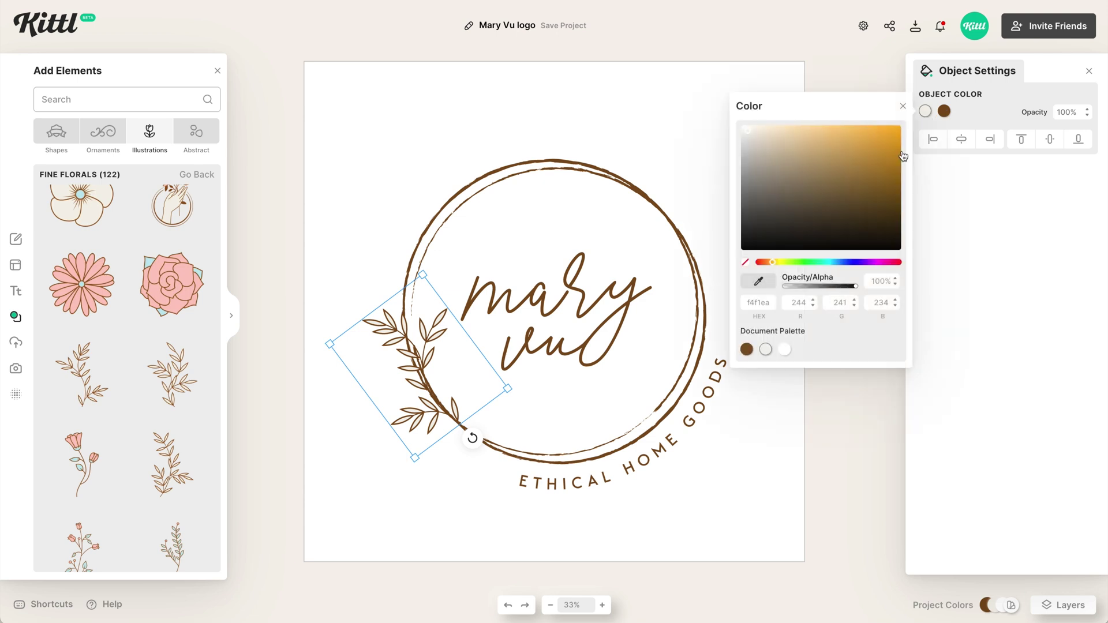
pyautogui.click(784, 350)
pyautogui.click(721, 479)
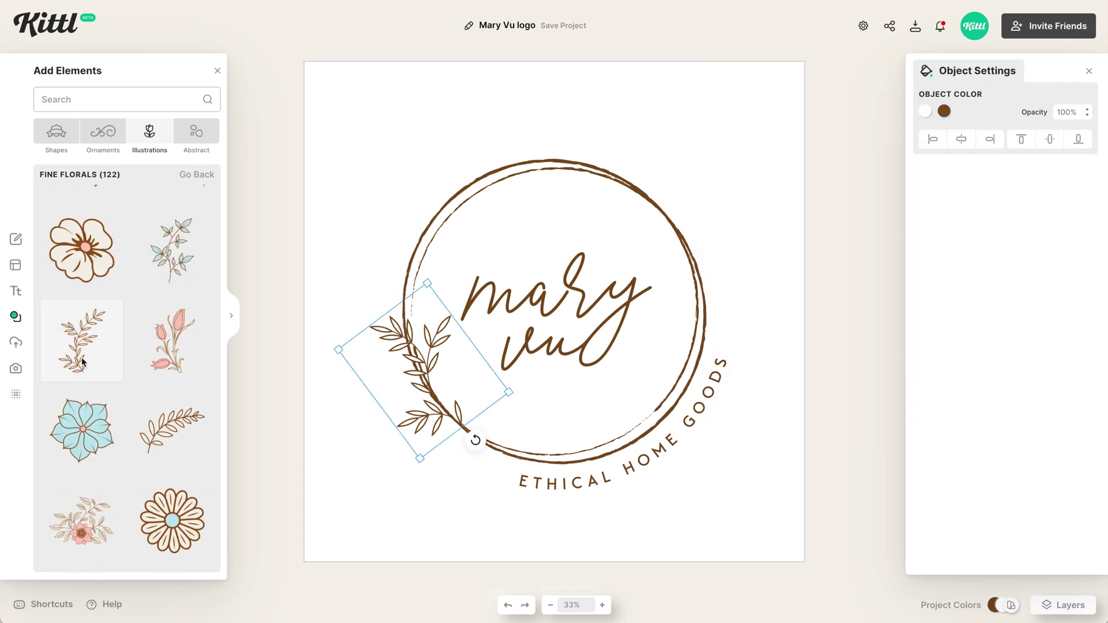
# Add a second leafy branch from Fine Florals, then rotate and scale it to follow the circle's upper-right edge.
pyautogui.click(79, 362)
pyautogui.moveTo(555, 413); pyautogui.dragTo(584, 409)
pyautogui.moveTo(589, 376); pyautogui.dragTo(693, 282)
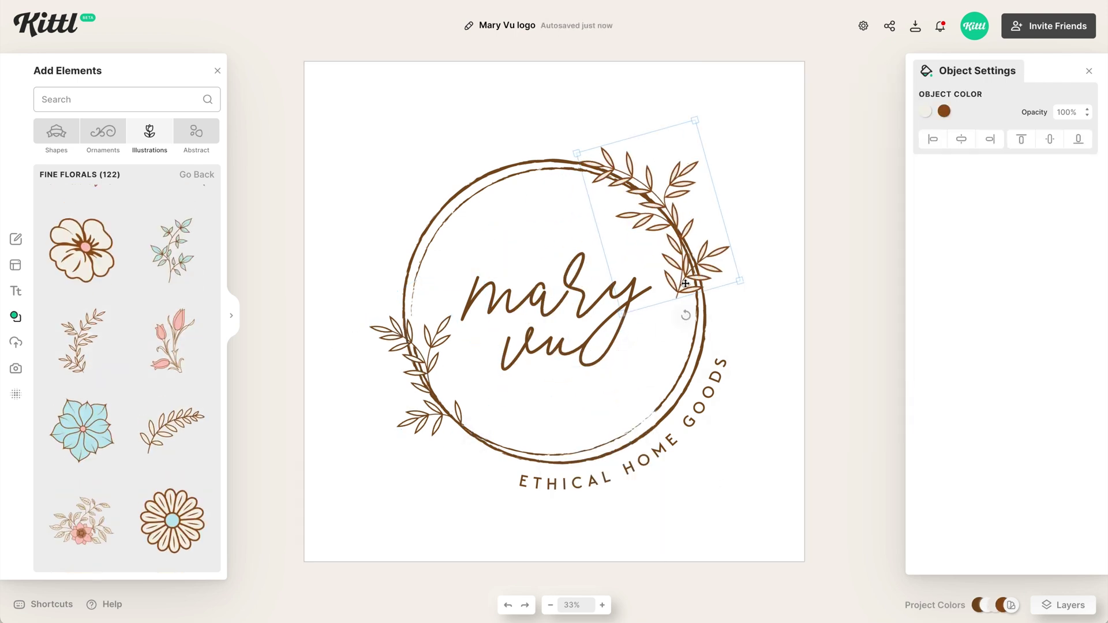
pyautogui.moveTo(625, 312); pyautogui.dragTo(710, 284)
pyautogui.moveTo(701, 254)
pyautogui.mouseDown()
pyautogui.moveTo(686, 242)
pyautogui.moveTo(703, 266)
pyautogui.mouseUp()
pyautogui.moveTo(689, 238); pyautogui.dragTo(692, 257)
pyautogui.moveTo(652, 119); pyautogui.dragTo(651, 120)
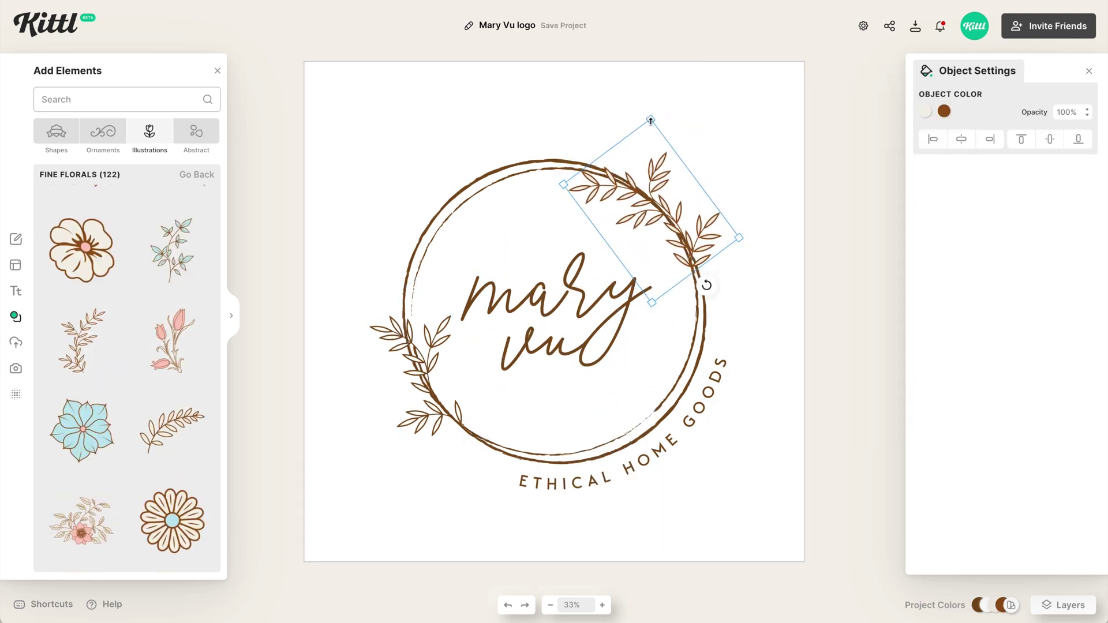
pyautogui.moveTo(707, 284); pyautogui.dragTo(709, 285)
pyautogui.moveTo(645, 121); pyautogui.dragTo(649, 128)
# Recolour the upper-right branch with the document palette's dark brown outlines and white leaf fill.
pyautogui.click(944, 111)
pyautogui.click(766, 349)
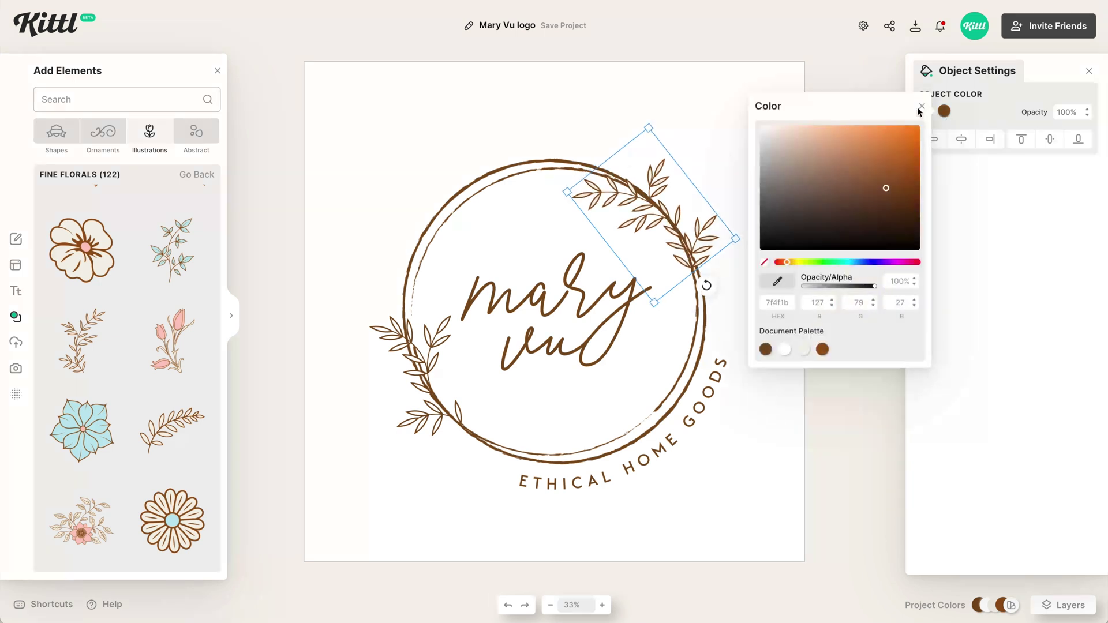
pyautogui.click(733, 454)
pyautogui.click(803, 517)
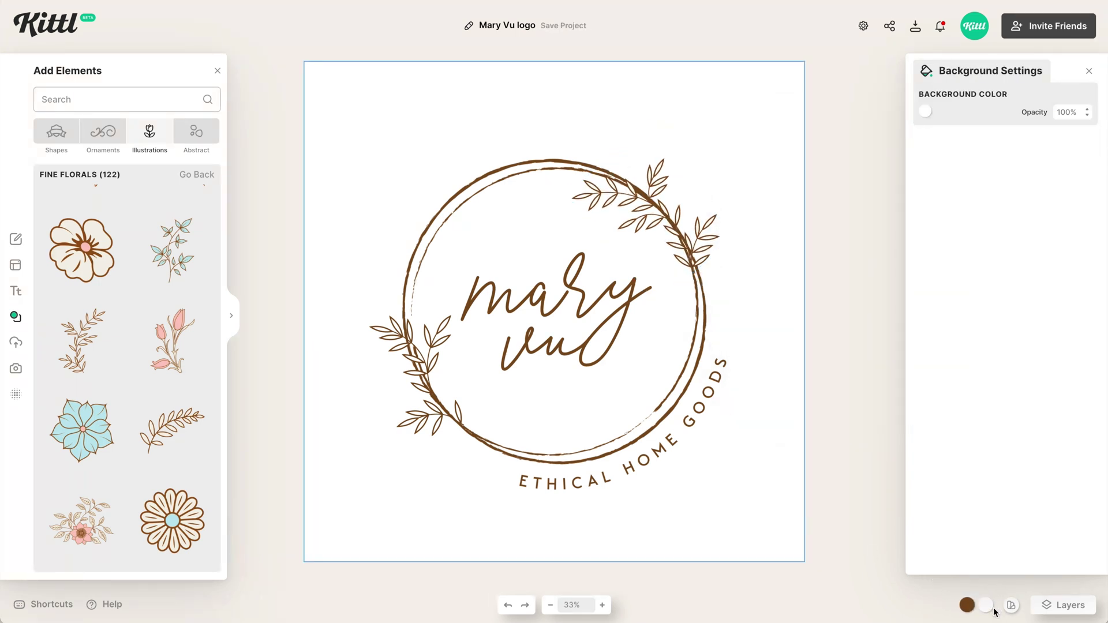
# Change the white project colour to the warm off-white faf9f4.
pyautogui.click(985, 606)
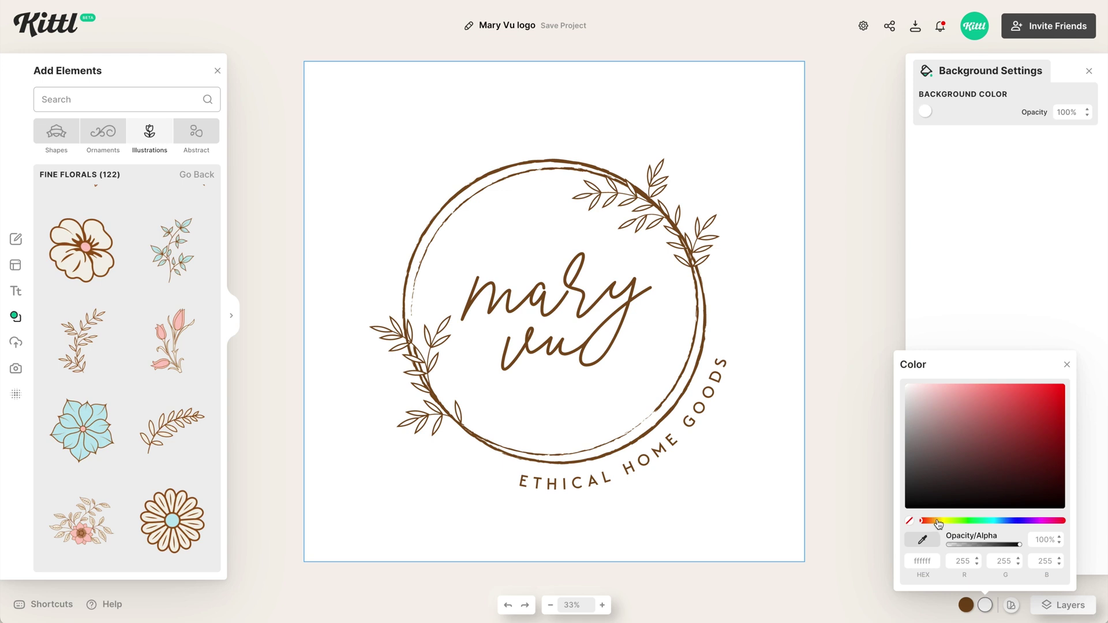
pyautogui.moveTo(937, 520); pyautogui.dragTo(939, 521)
pyautogui.moveTo(910, 389); pyautogui.dragTo(916, 393)
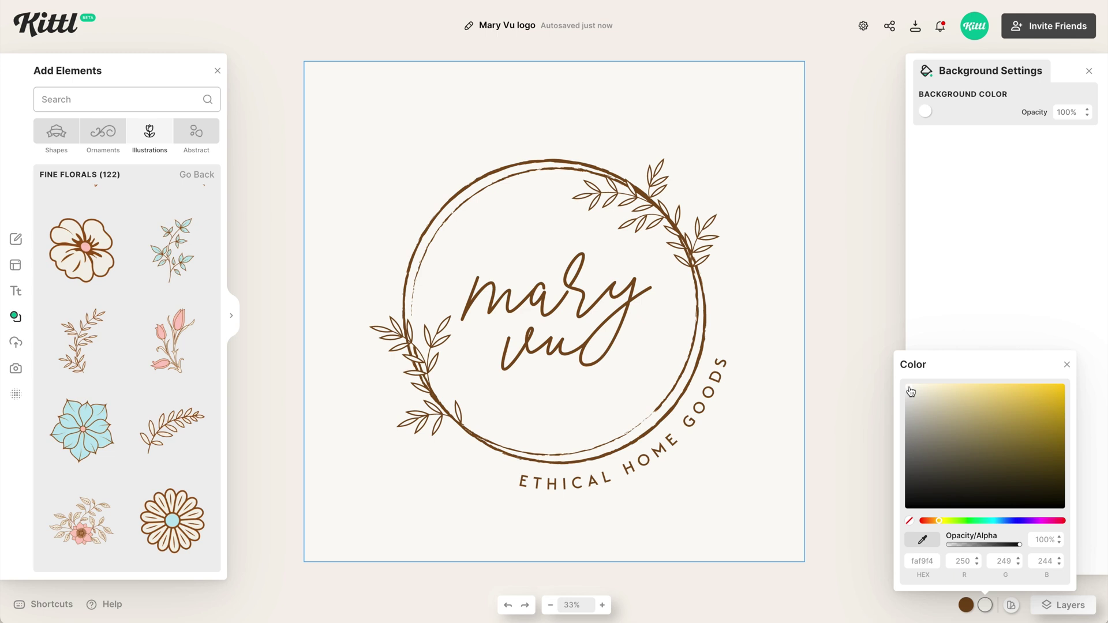
# Enlarge the curved tagline text slightly.
pyautogui.click(629, 463)
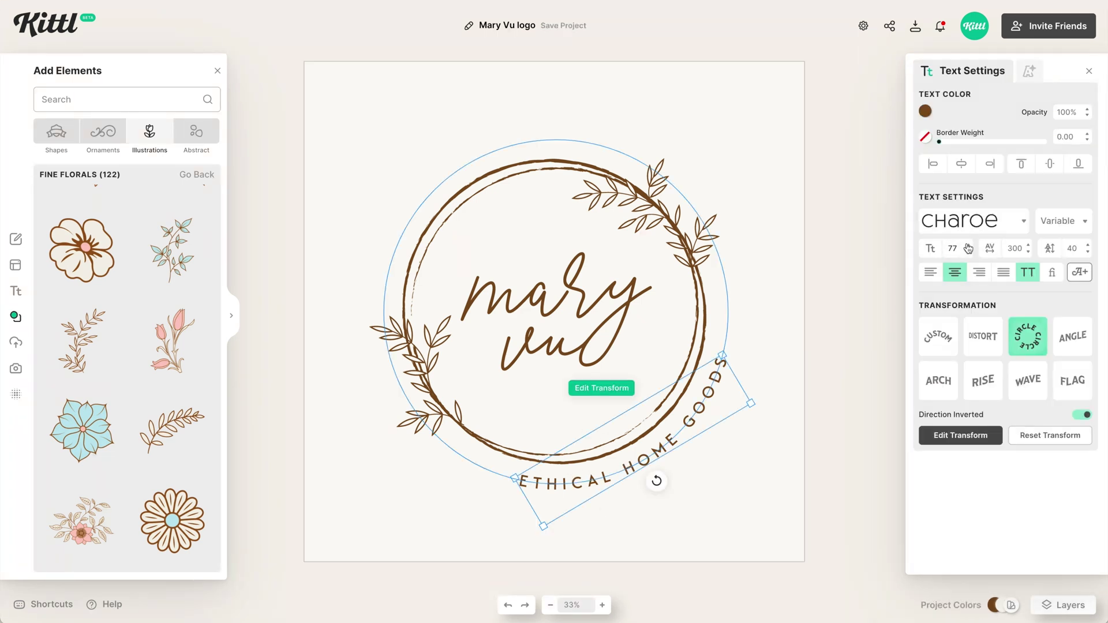
pyautogui.click(800, 310)
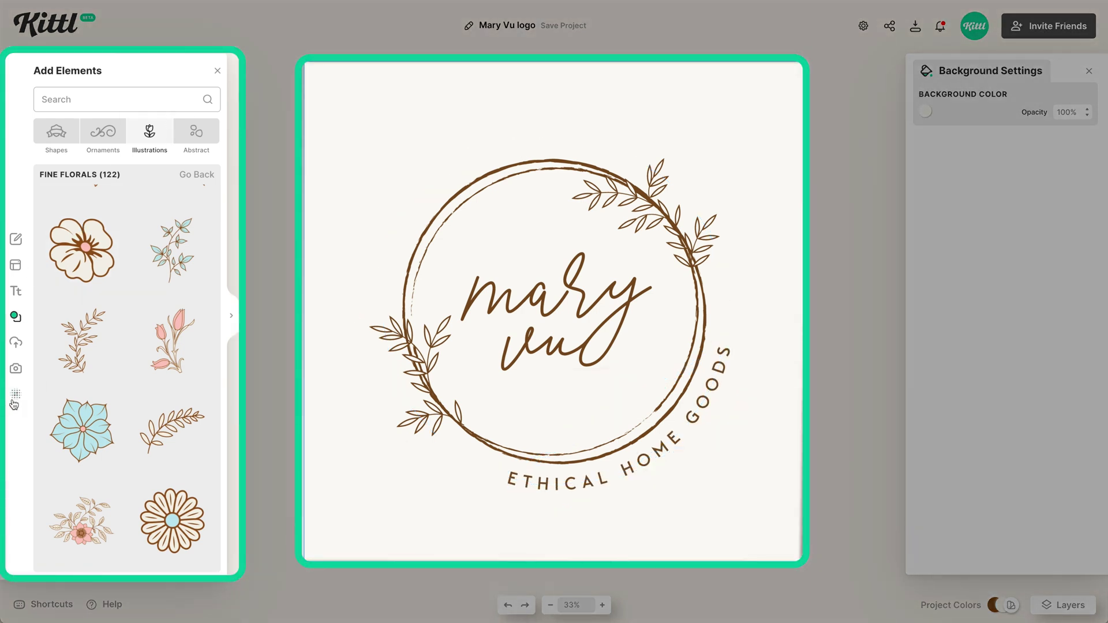
# Try several paper textures on the background and keep the light, finely speckled one with Color Burn blending.
pyautogui.click(15, 395)
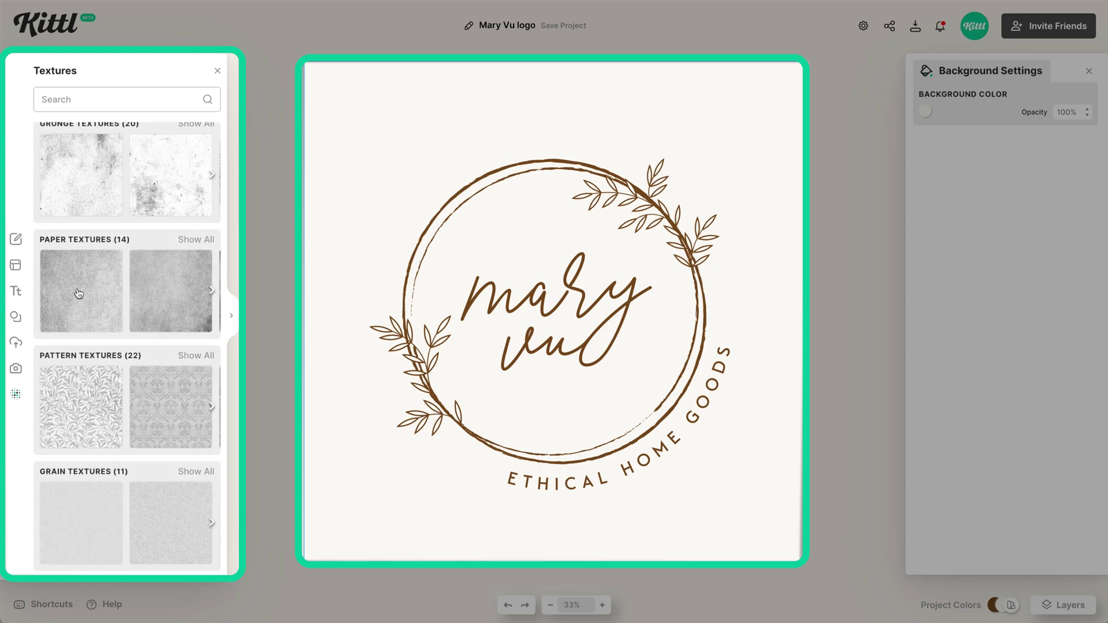
pyautogui.click(79, 294)
pyautogui.hscroll(2, 161, 298)
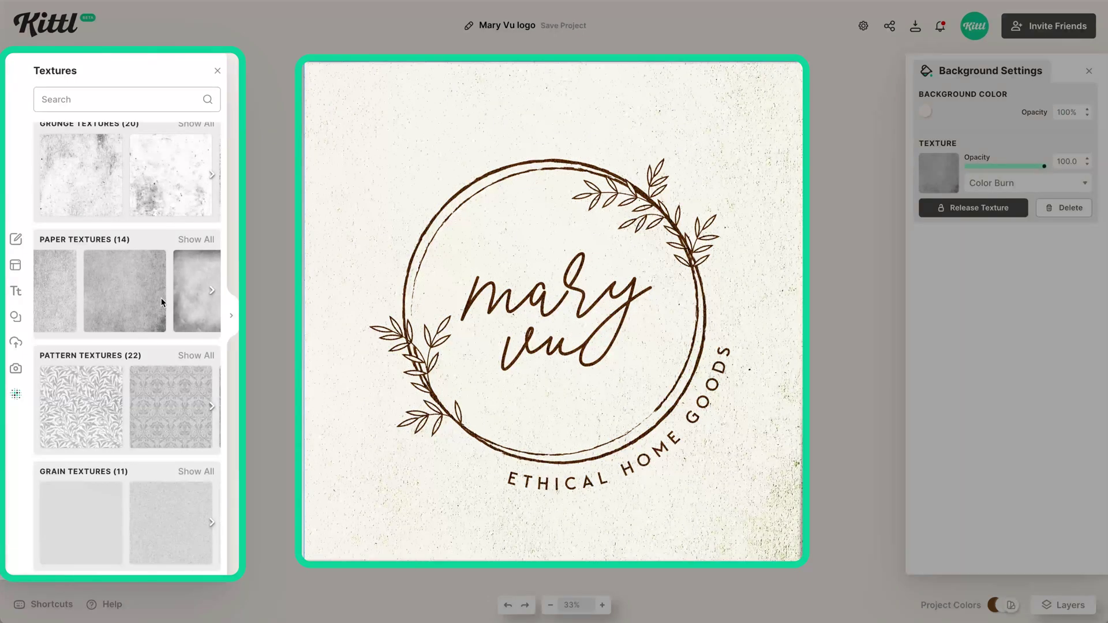
pyautogui.click(183, 297)
pyautogui.hscroll(2, 182, 296)
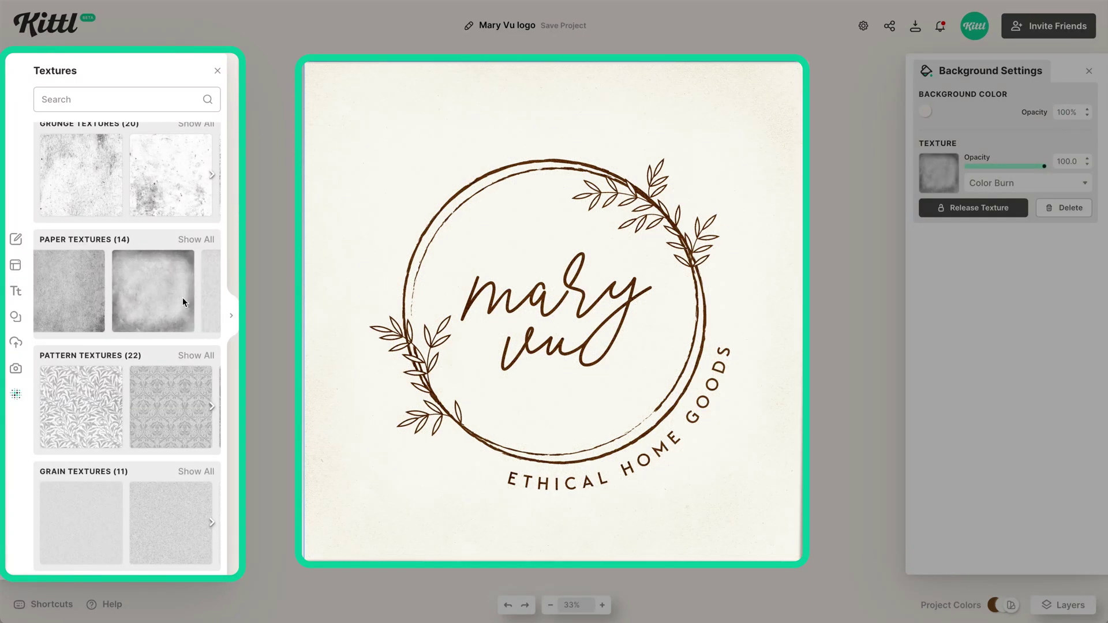
pyautogui.click(127, 296)
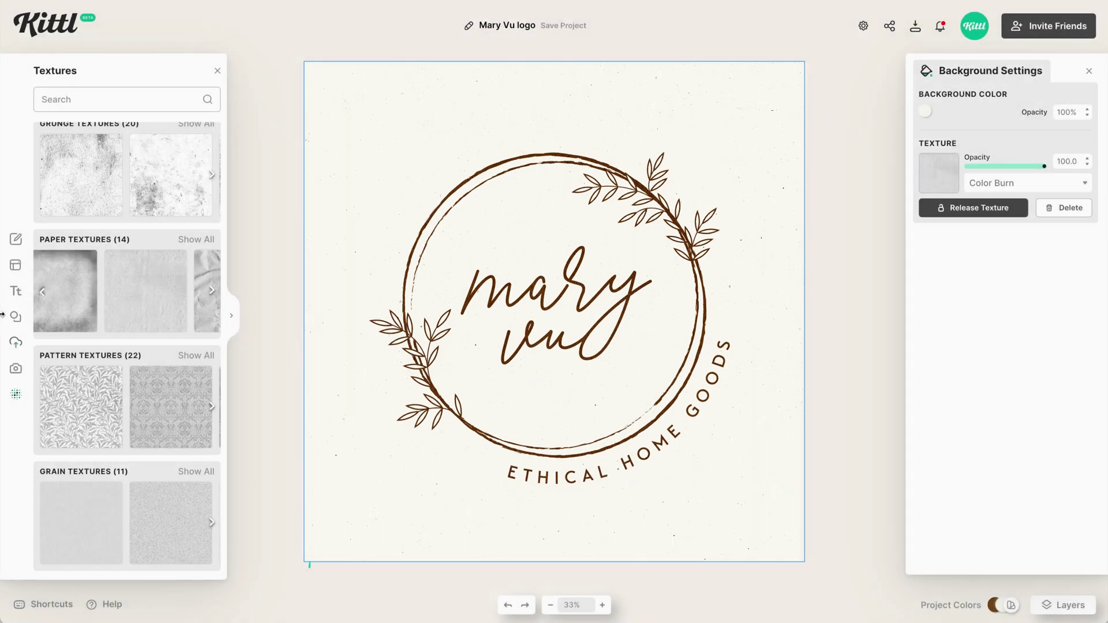
# Add the pink oval stain from the abstract Watercolor Stains and enlarge it to about twice its size.
pyautogui.click(15, 317)
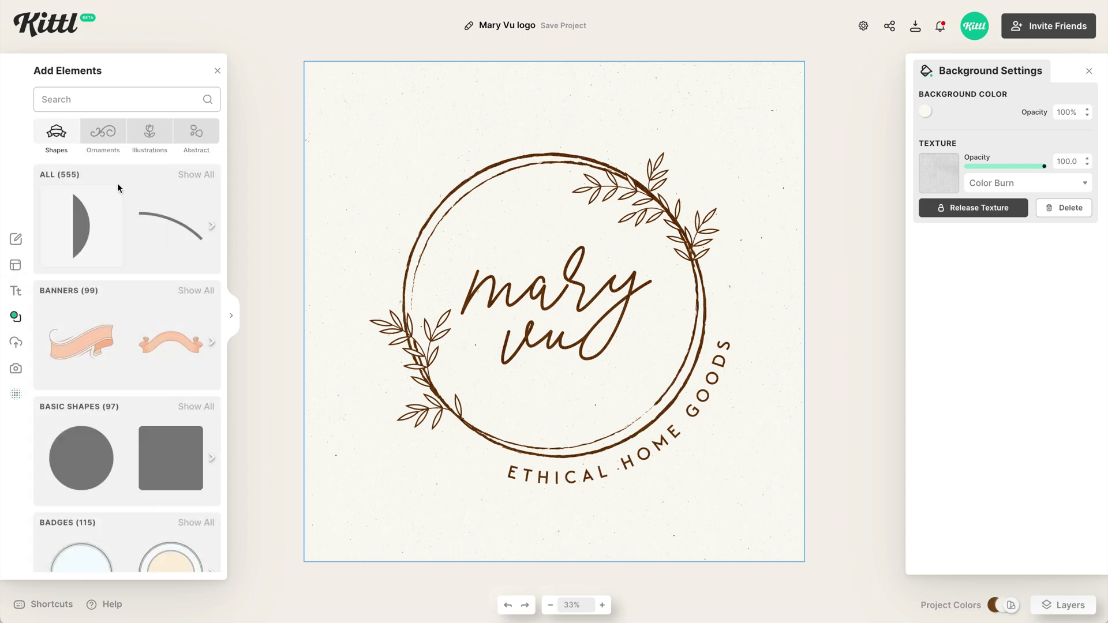
pyautogui.click(194, 133)
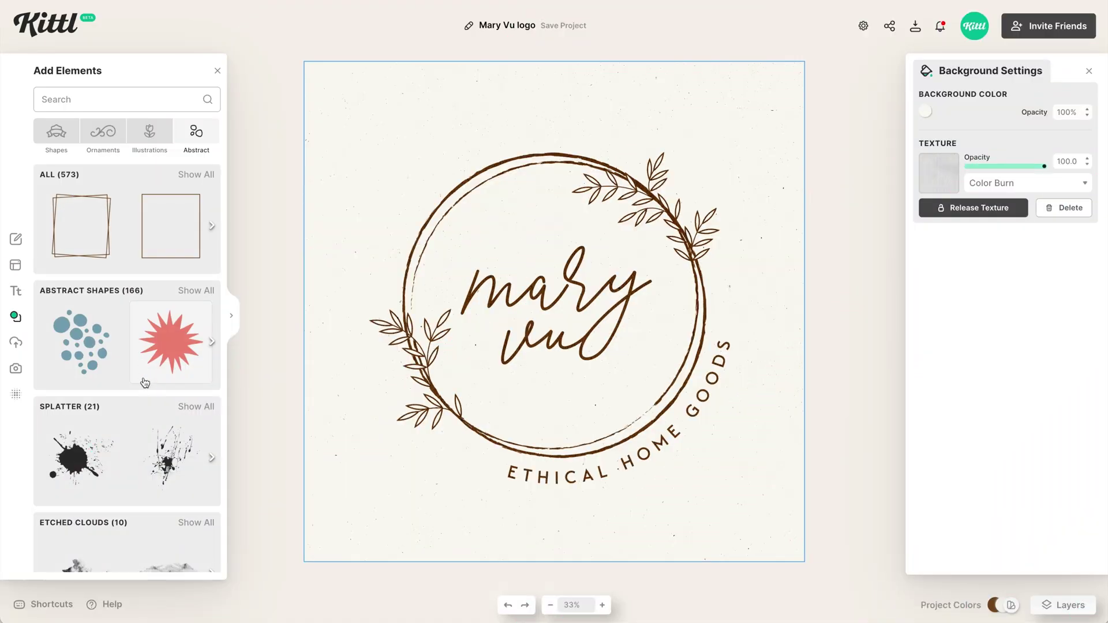
pyautogui.scroll(-4, 143, 381)
pyautogui.scroll(-12, 144, 380)
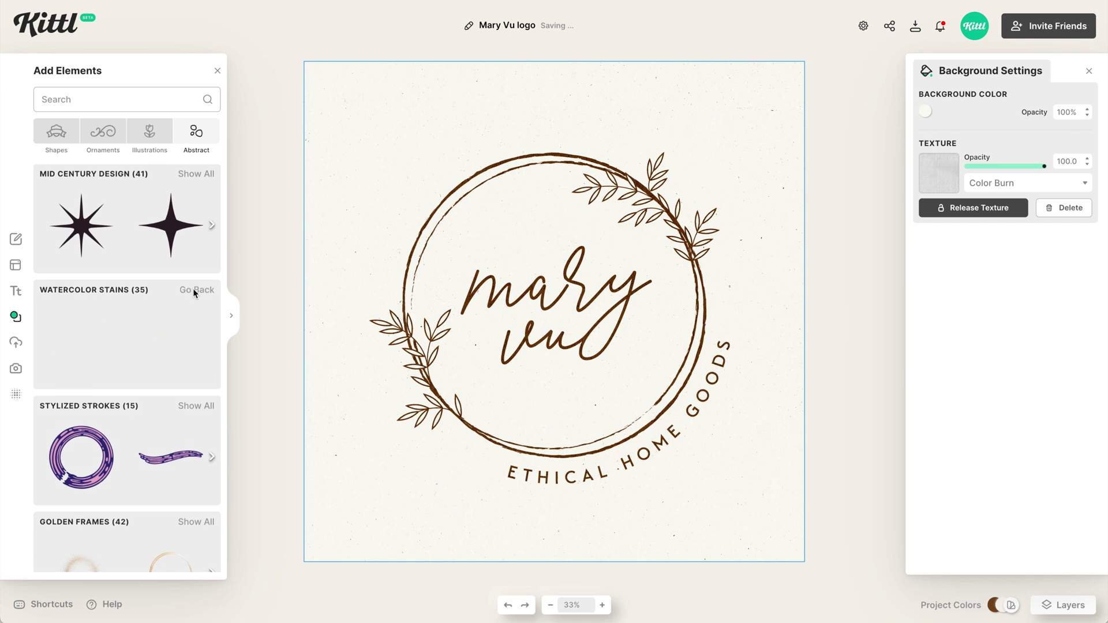
pyautogui.click(193, 291)
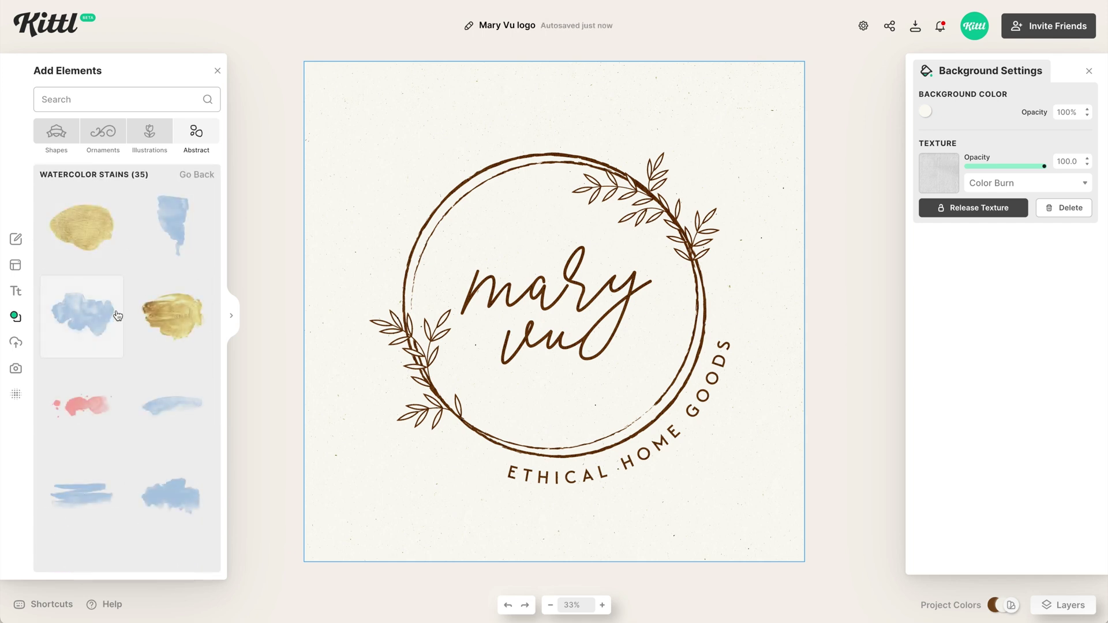
pyautogui.scroll(-3, 117, 316)
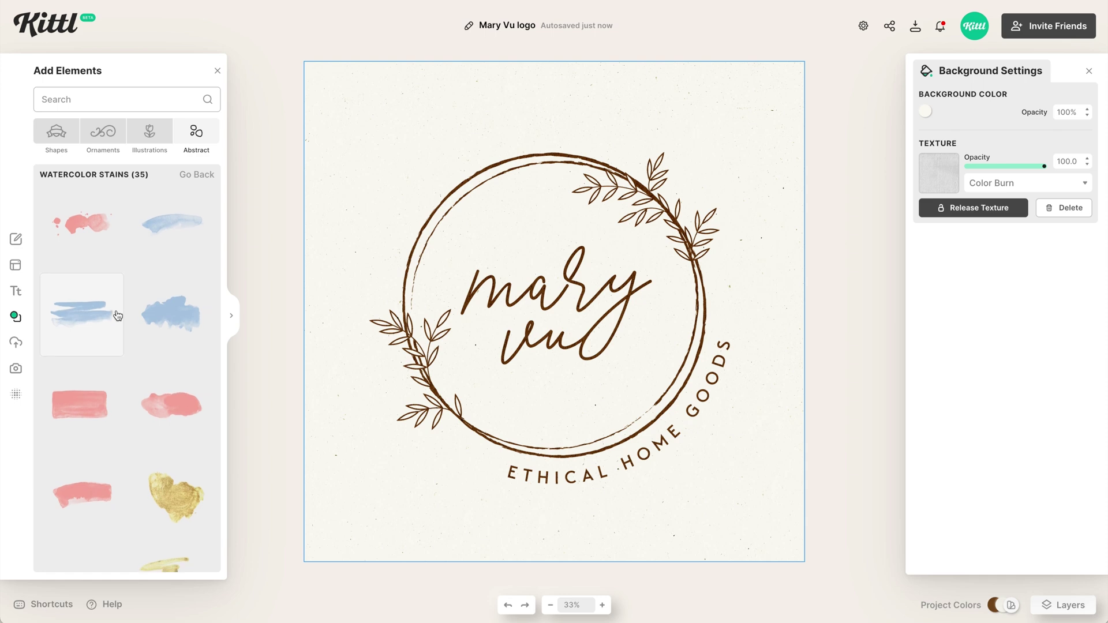
pyautogui.scroll(-3, 117, 315)
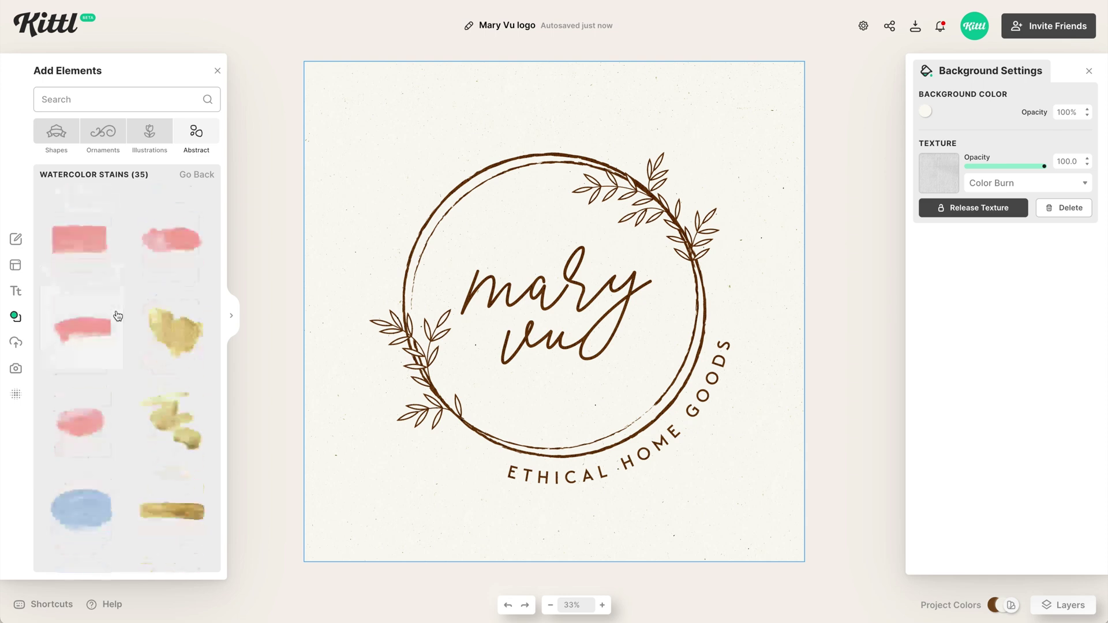
pyautogui.click(91, 409)
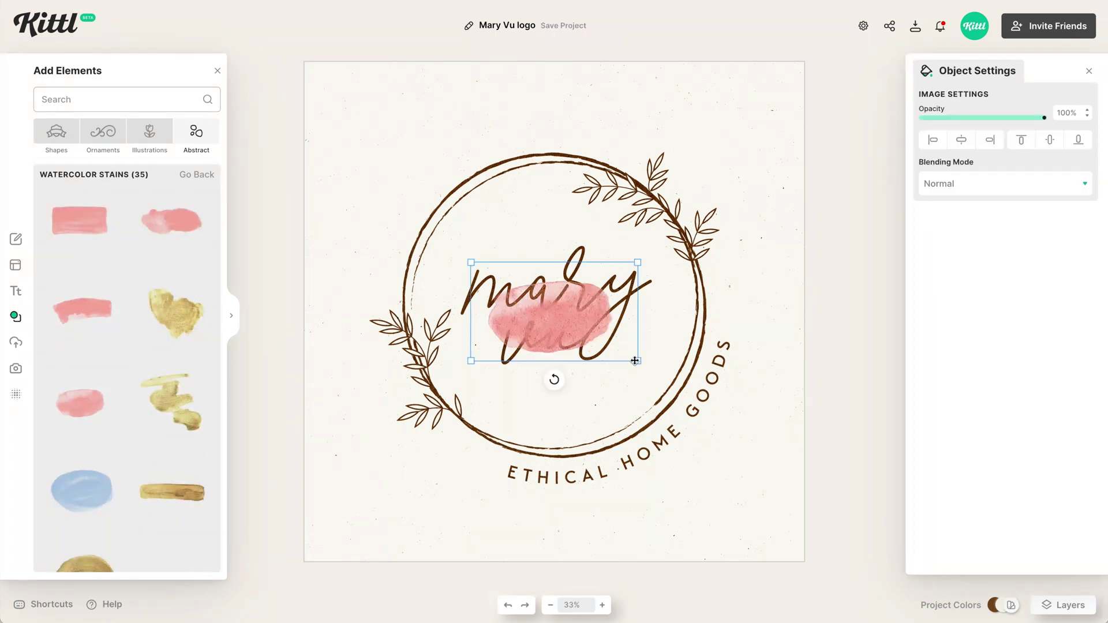
pyautogui.moveTo(637, 360); pyautogui.dragTo(805, 465)
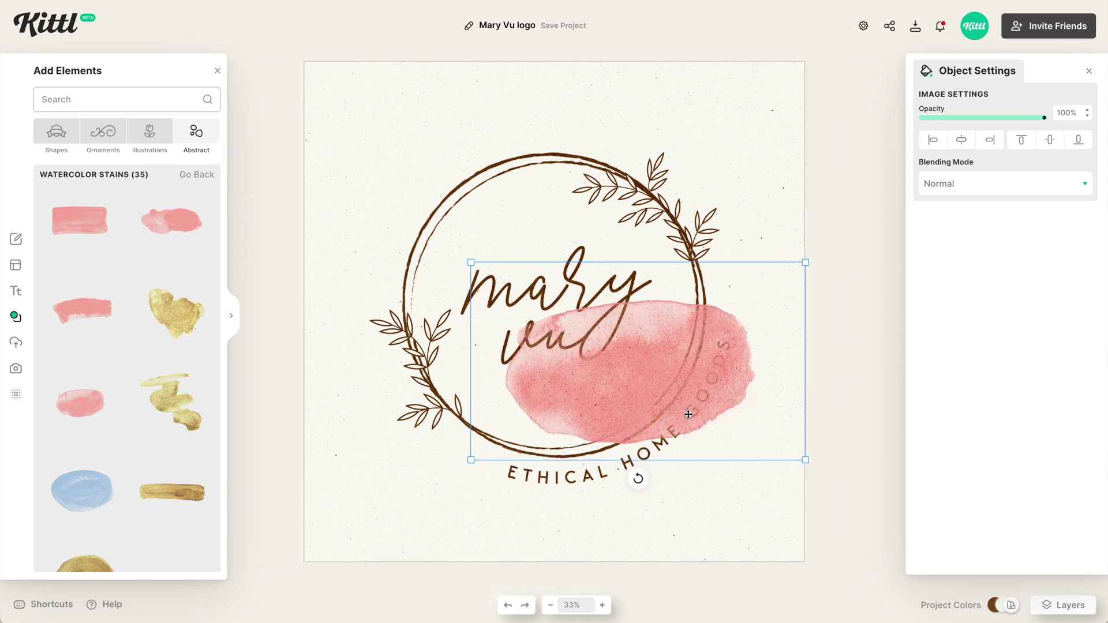
# Centre the pink stain over the script name and enlarge it slightly so it nearly spans the circle.
pyautogui.moveTo(689, 414); pyautogui.dragTo(610, 346)
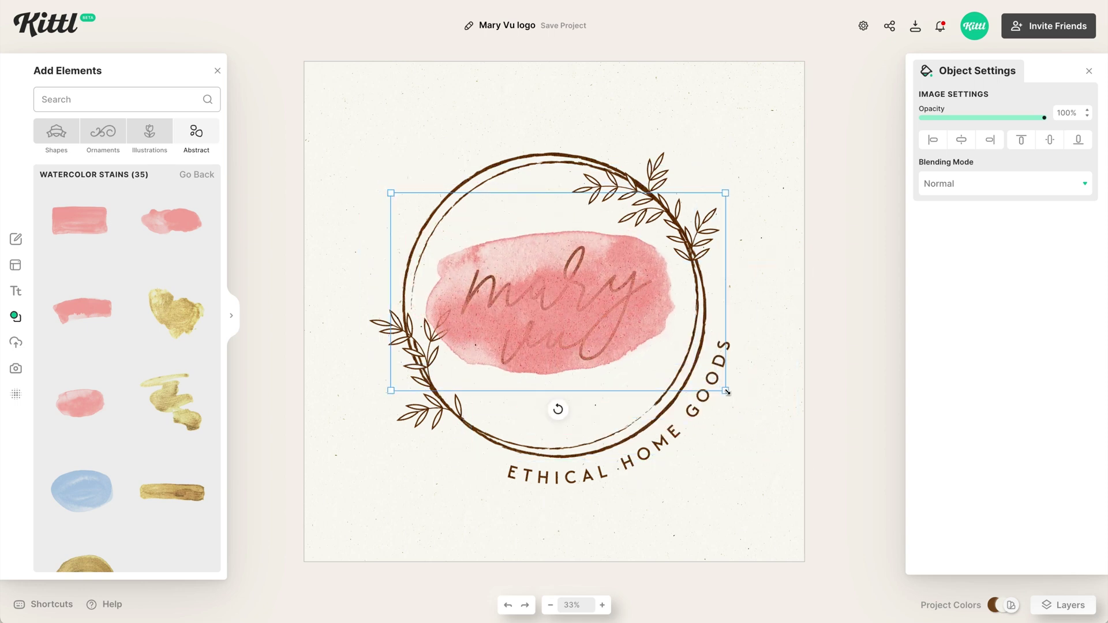
pyautogui.moveTo(727, 392); pyautogui.dragTo(777, 415)
pyautogui.moveTo(672, 356); pyautogui.dragTo(652, 346)
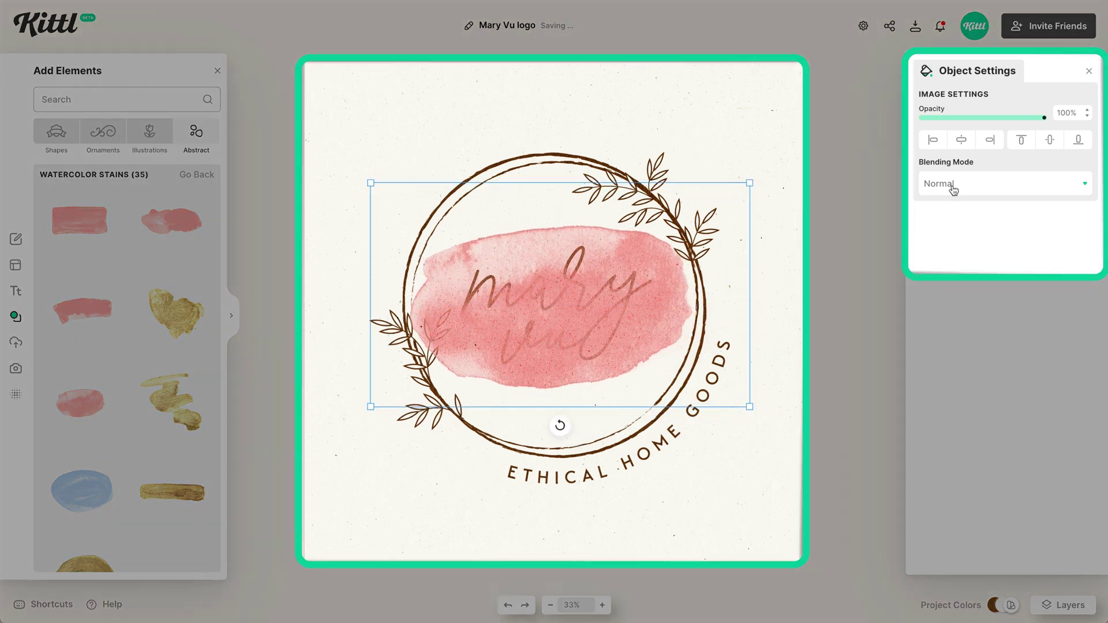
# Try the Color Burn, Multiply, Overlay and Soft Light blending modes on the pink stain and keep Multiply.
pyautogui.click(953, 185)
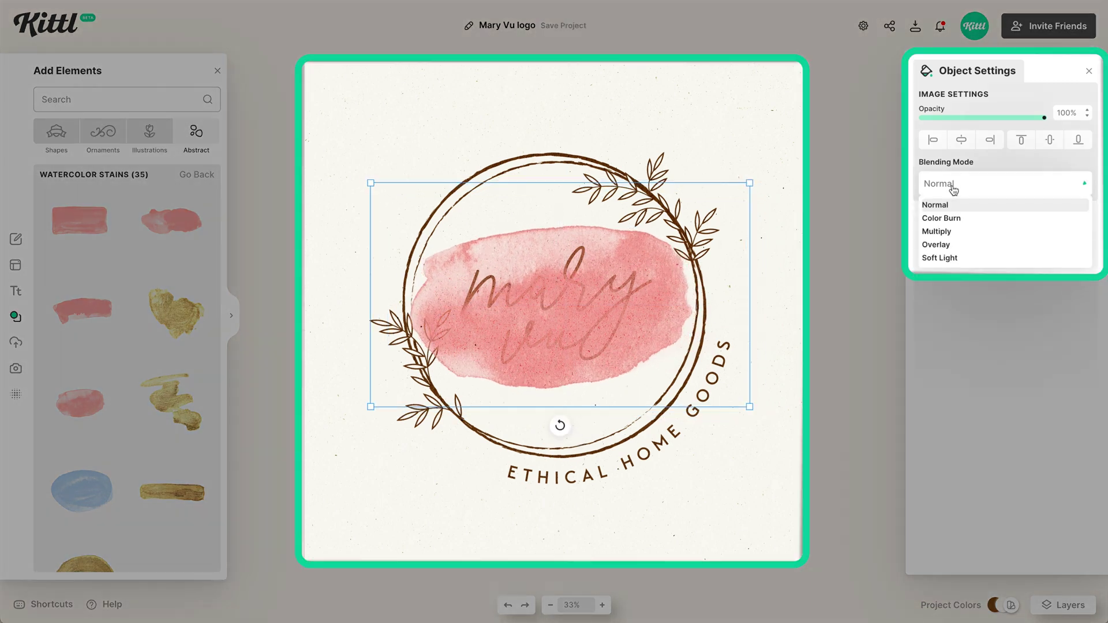
pyautogui.click(942, 219)
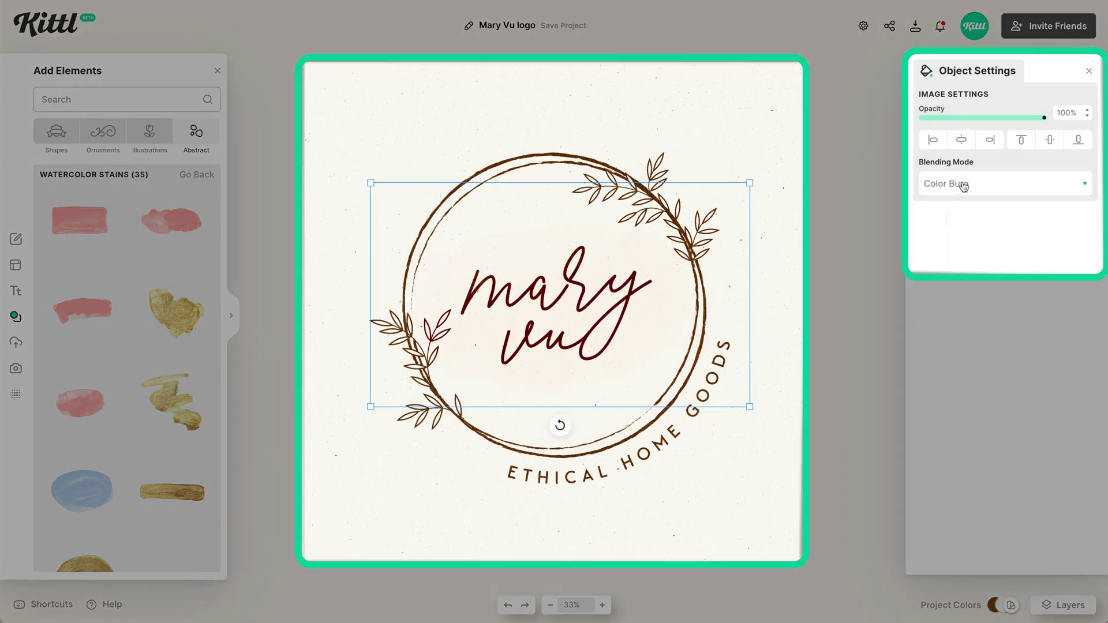
pyautogui.click(964, 187)
pyautogui.click(951, 232)
pyautogui.click(972, 181)
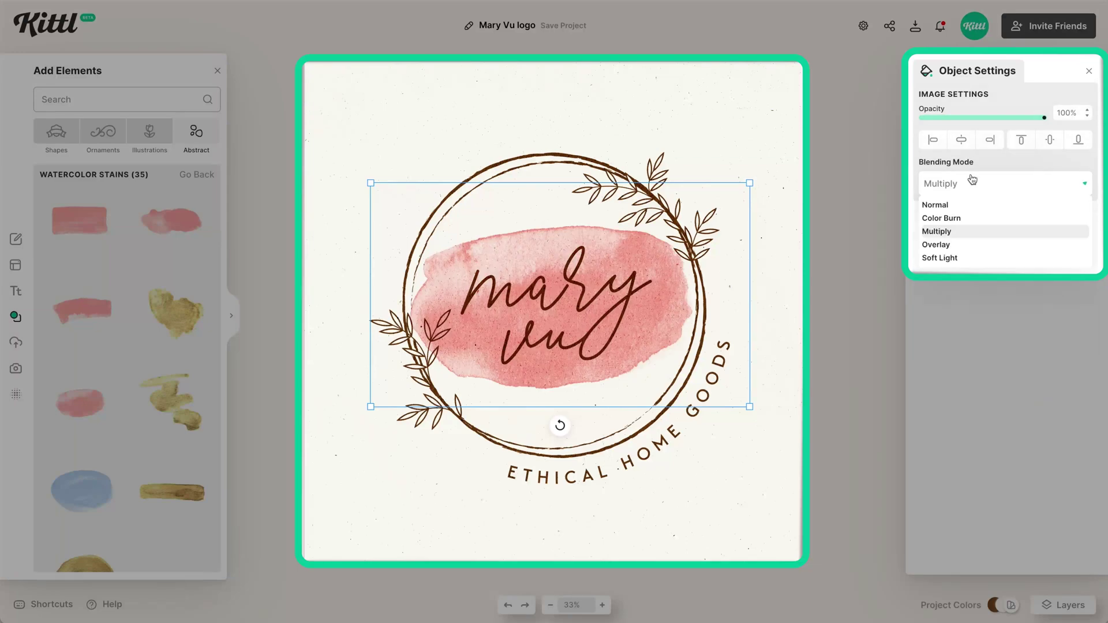
pyautogui.click(959, 244)
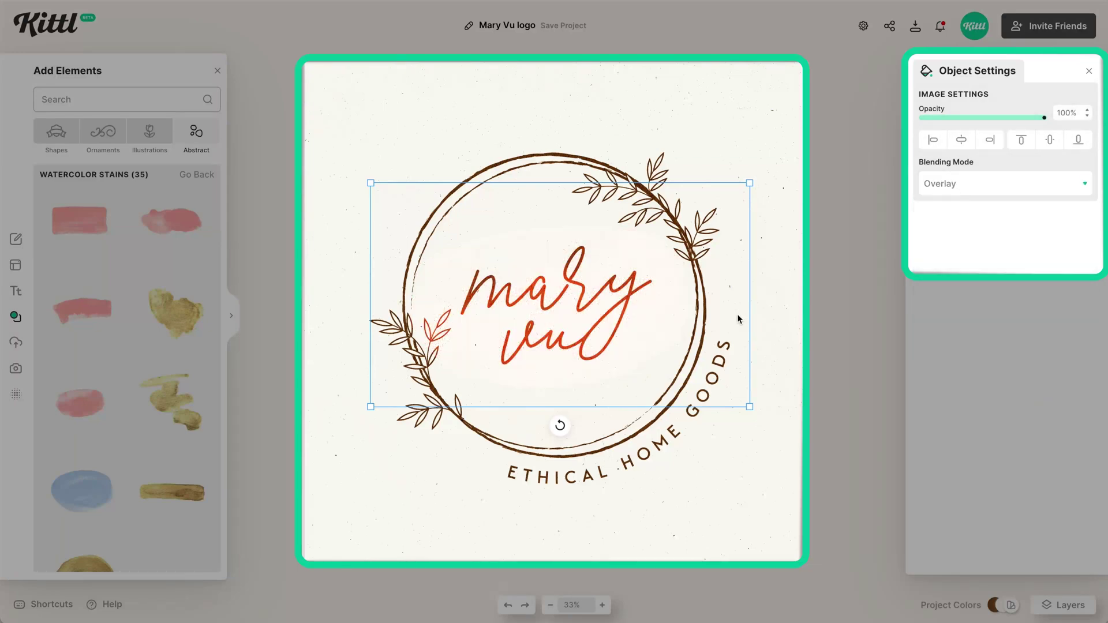
pyautogui.click(960, 194)
pyautogui.click(949, 258)
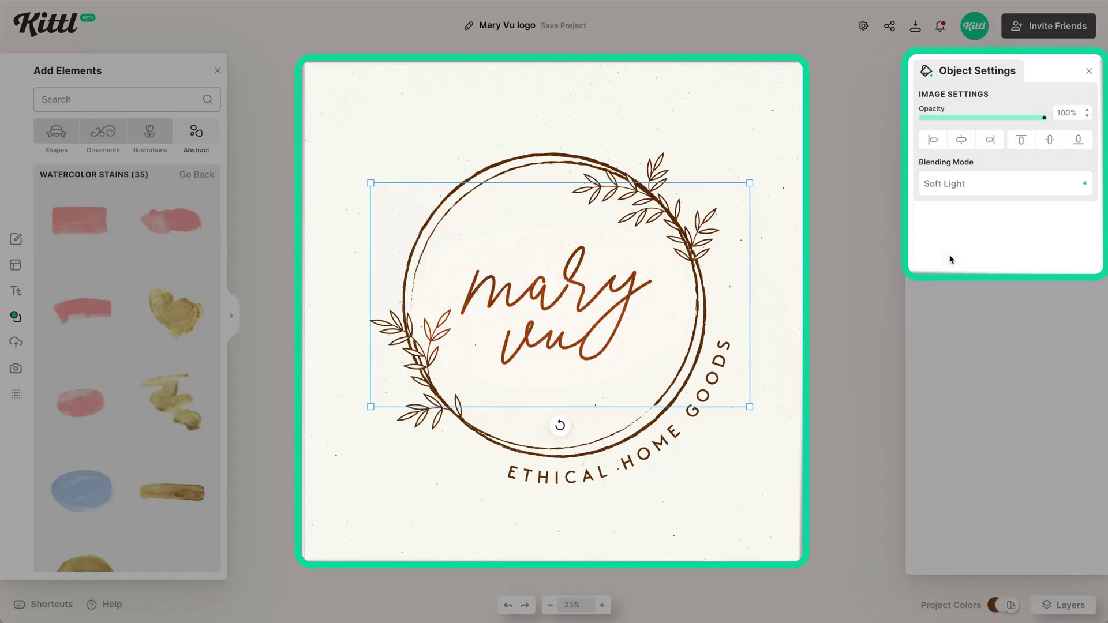
pyautogui.click(959, 185)
pyautogui.click(951, 234)
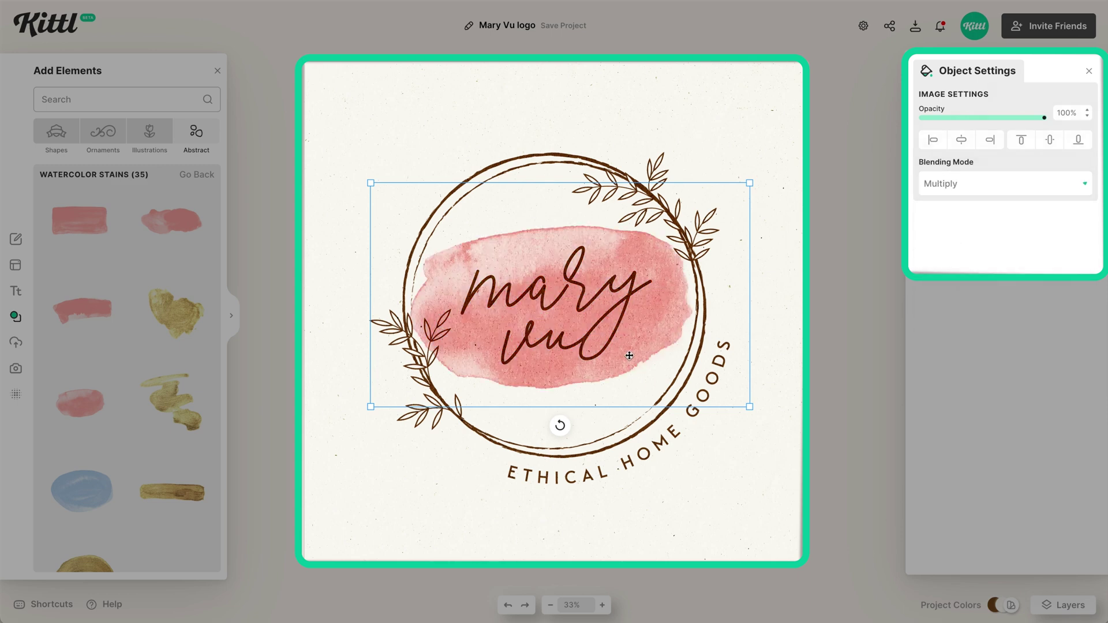
# Send the pink stain behind the logo artwork and lower its opacity to a faint tint.
pyautogui.rightClick(649, 336)
pyautogui.click(692, 511)
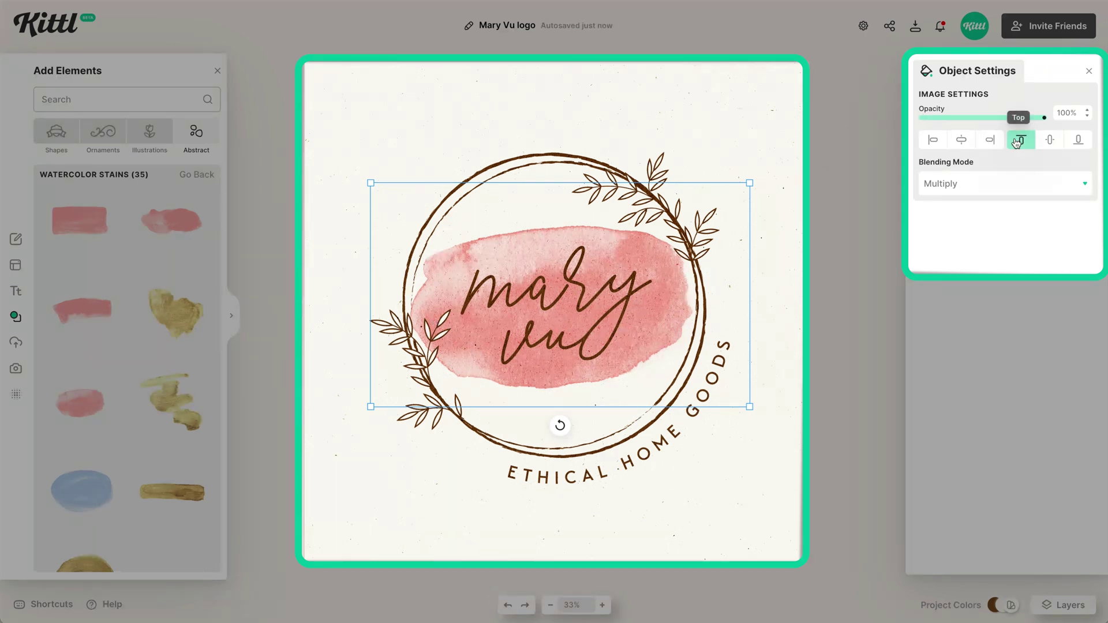
pyautogui.moveTo(1038, 120); pyautogui.dragTo(926, 122)
pyautogui.click(731, 457)
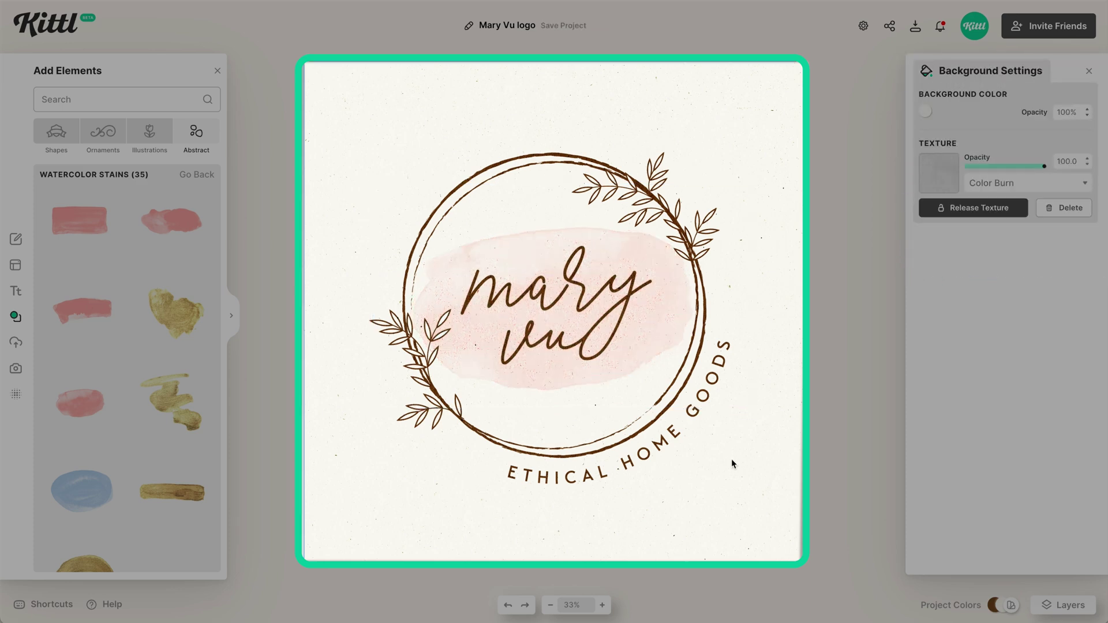
# Change the brown project colour to near-black for all the logo artwork.
pyautogui.click(966, 605)
pyautogui.click(963, 459)
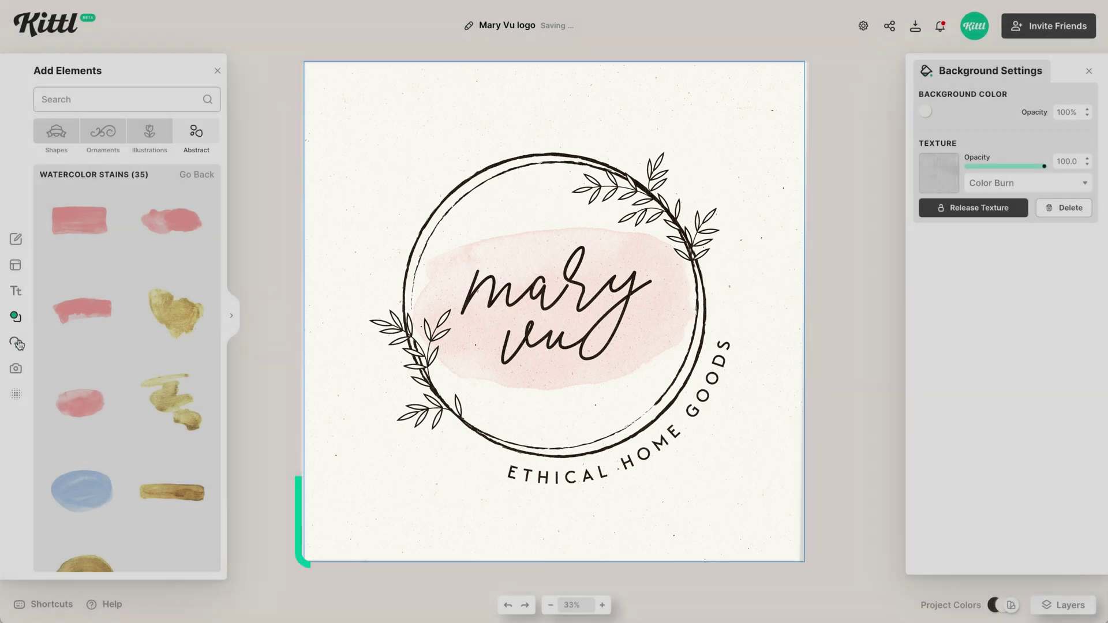
# Add the five-petal flower from the Fine Florals illustrations, shrink it and place it at the base of the circle's lower-left branch.
pyautogui.click(149, 132)
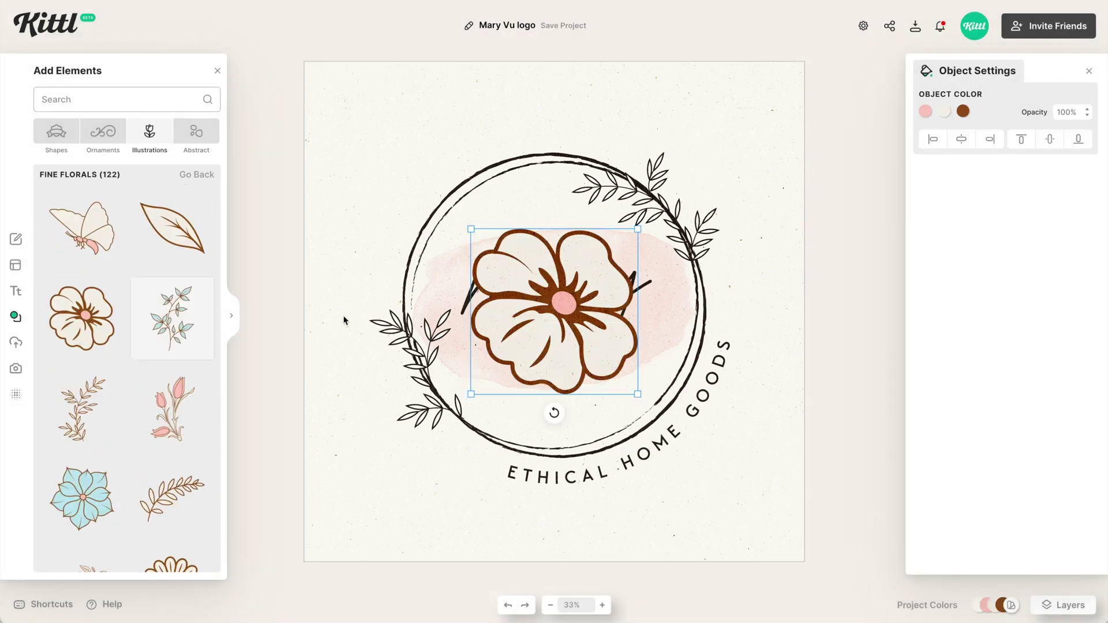
pyautogui.moveTo(471, 394); pyautogui.dragTo(528, 338)
pyautogui.moveTo(583, 283); pyautogui.dragTo(494, 406)
pyautogui.moveTo(549, 351); pyautogui.dragTo(491, 410)
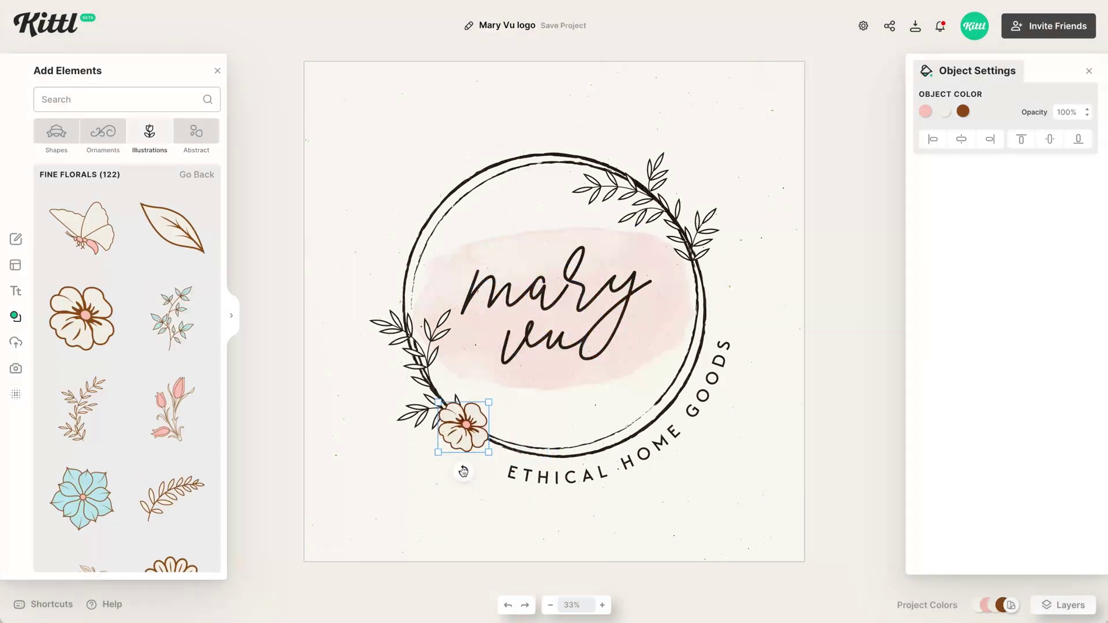
# Recolour the flower with a near-black outline and off-white petals and centre to match the project colours.
pyautogui.click(962, 111)
pyautogui.click(783, 349)
pyautogui.click(945, 112)
pyautogui.click(785, 349)
pyautogui.click(925, 111)
pyautogui.click(766, 350)
pyautogui.click(774, 409)
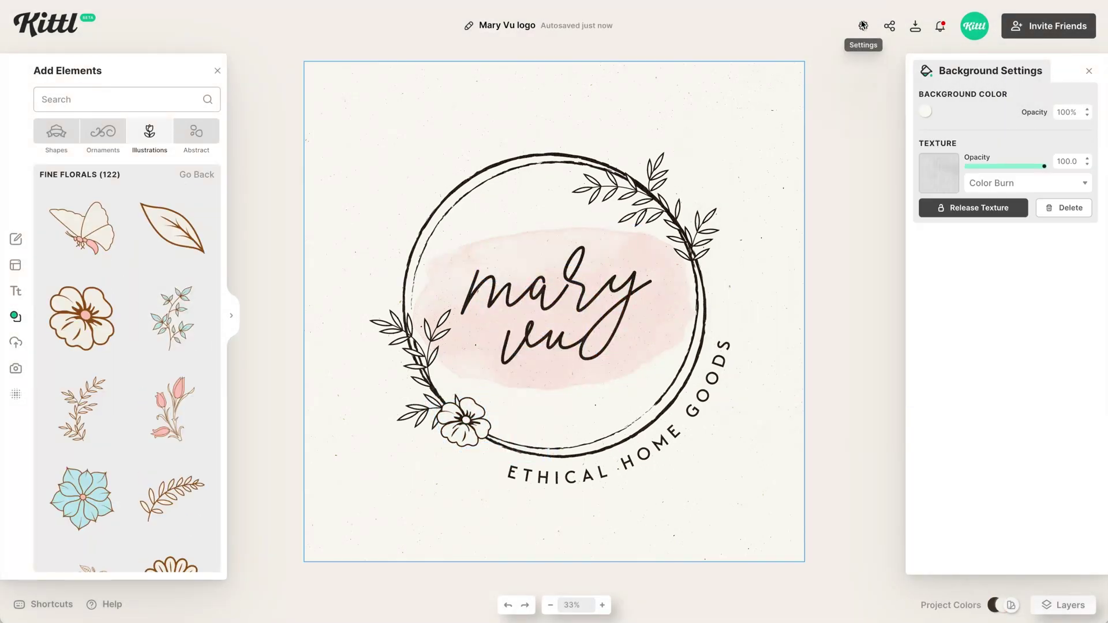
# Set the artboard to a custom size of 4800 × 4800 px.
pyautogui.click(863, 26)
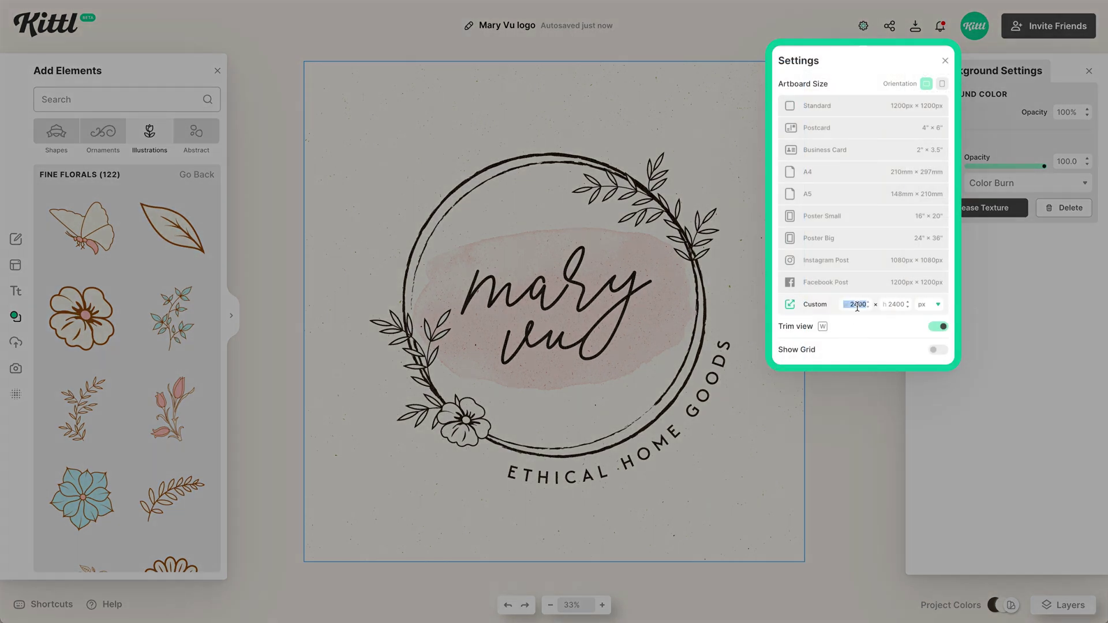
pyautogui.press('Tab')
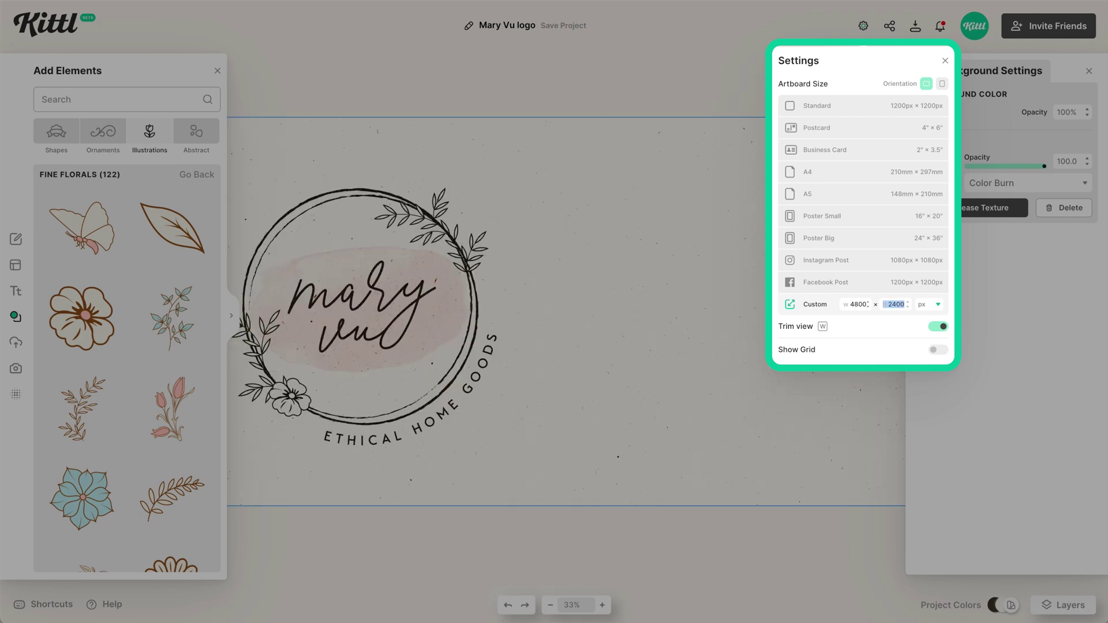
pyautogui.write('4800')
pyautogui.press('Return')
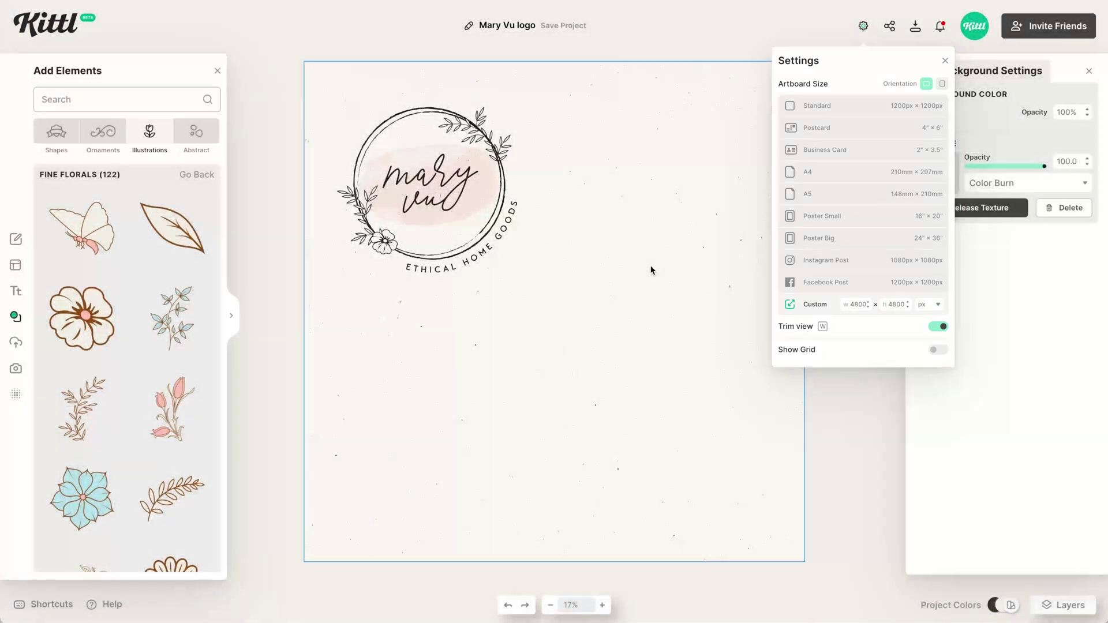
pyautogui.click(650, 267)
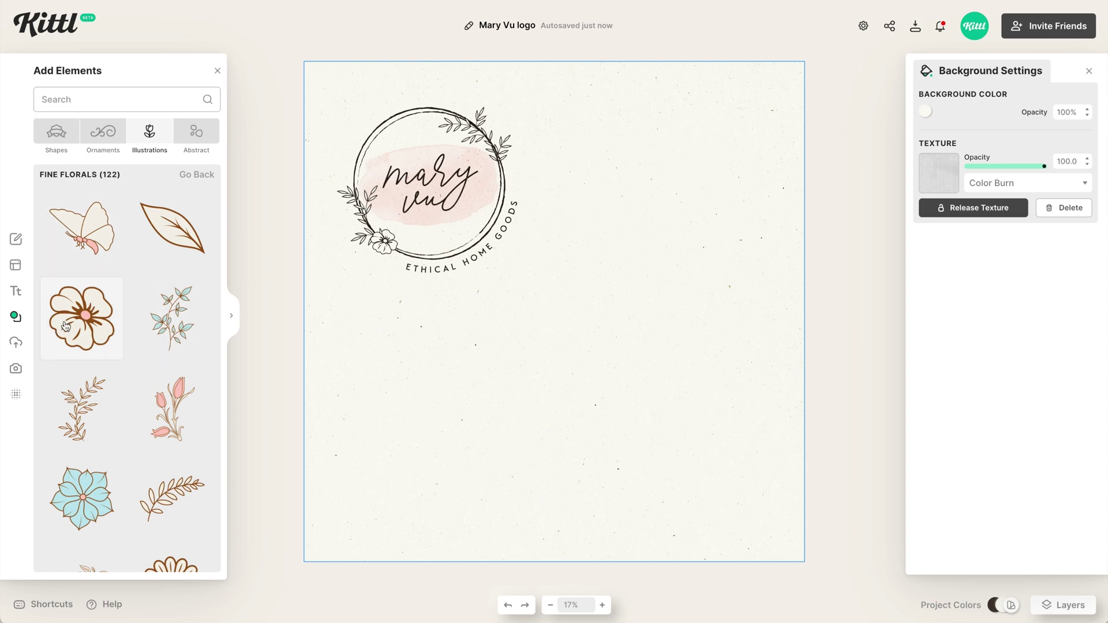
# Duplicate both words of the script name beside the circular logo and arrange the copies on a single line.
pyautogui.click(431, 168)
pyautogui.click(431, 168)
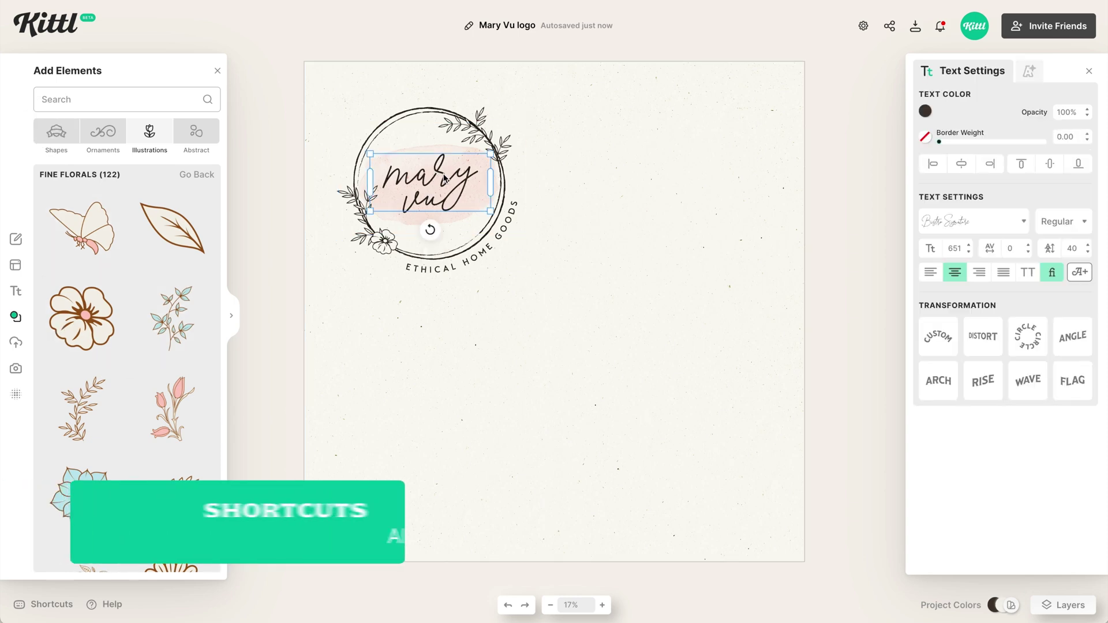
pyautogui.moveTo(441, 177); pyautogui.dragTo(656, 183)
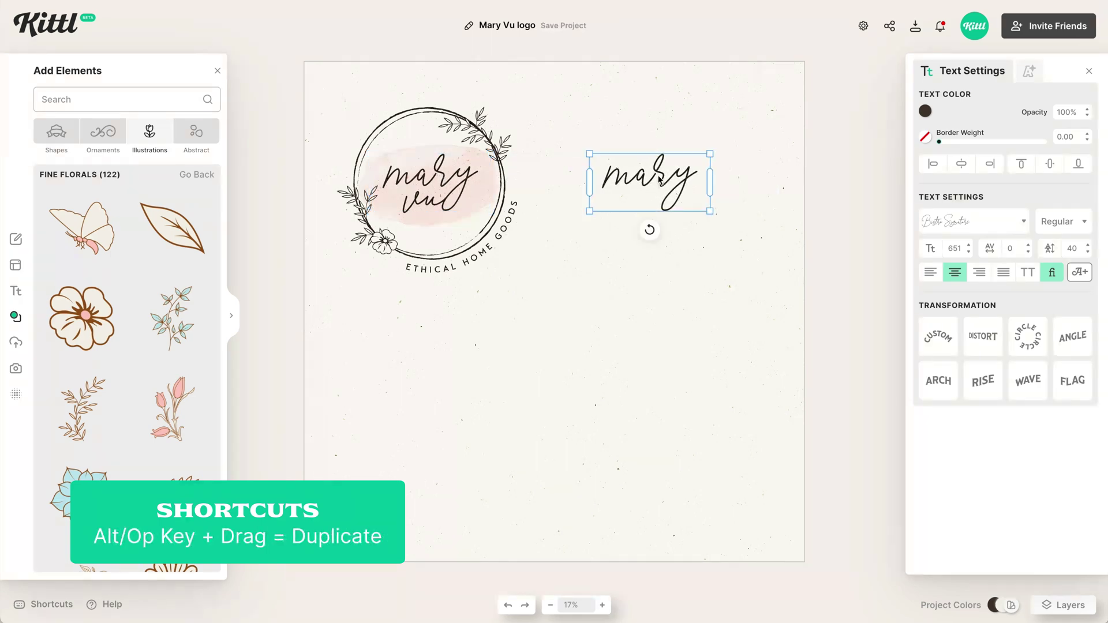
pyautogui.press('Escape')
pyautogui.doubleClick(664, 184)
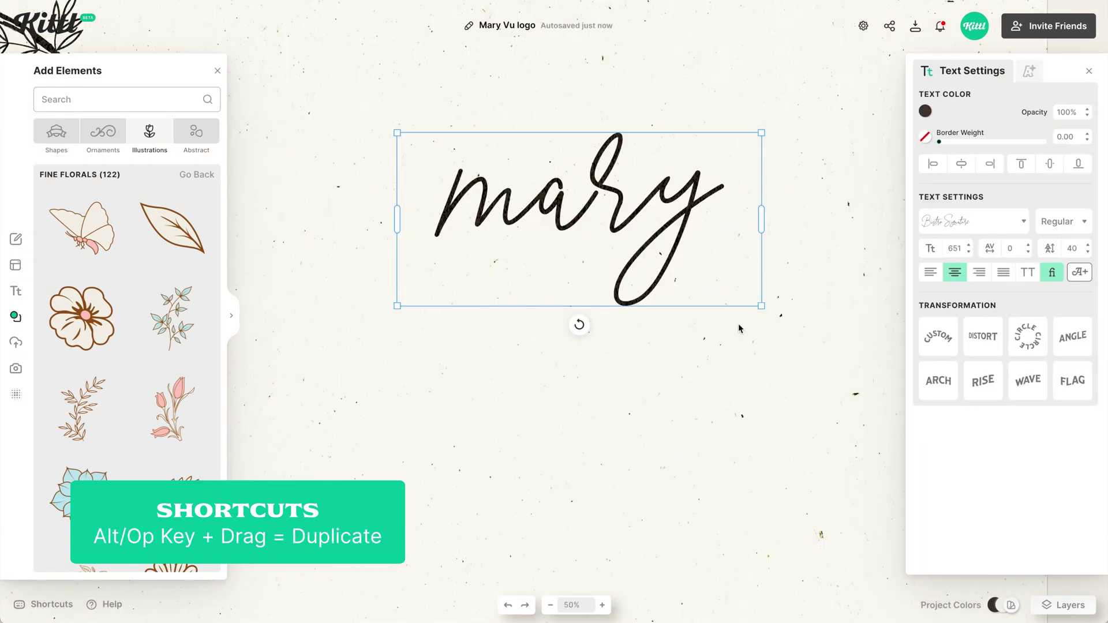
pyautogui.press('Escape')
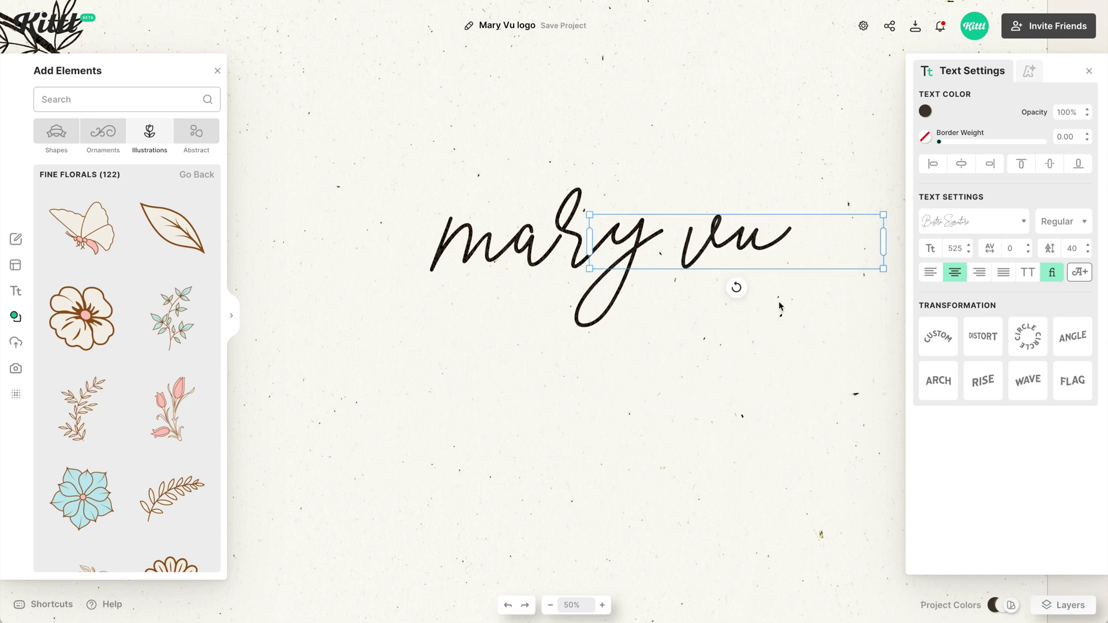
pyautogui.click(779, 315)
# Add the double arc from the abstract Casual Frames, fit it above the one-line name and recolour it near-black.
pyautogui.press('super+minus')
pyautogui.click(196, 174)
pyautogui.click(196, 132)
pyautogui.scroll(-10, 148, 347)
pyautogui.click(197, 341)
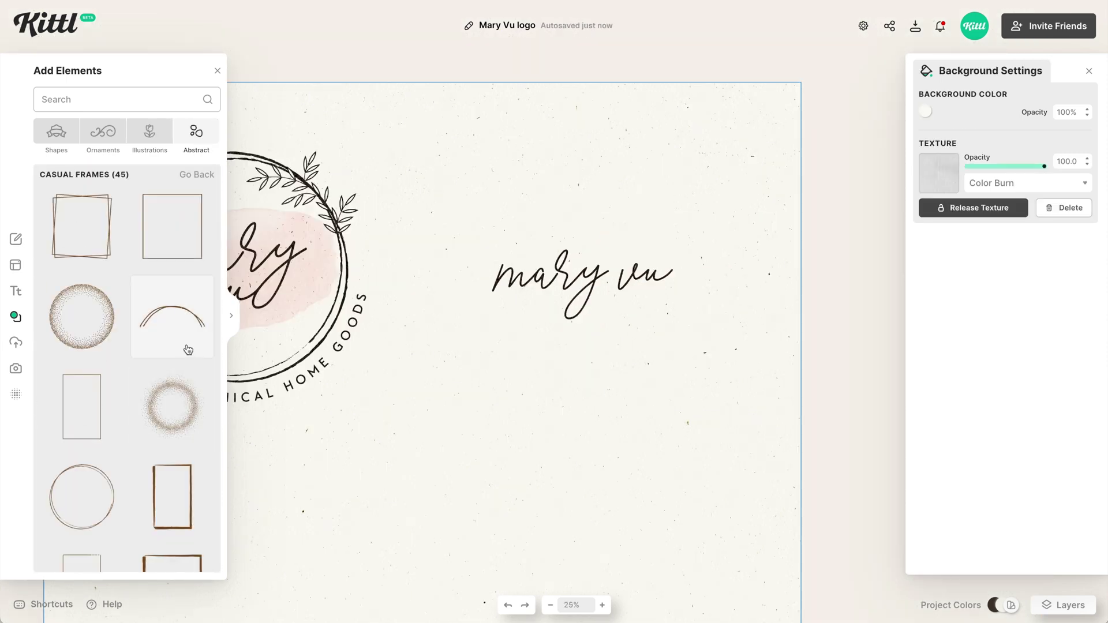
pyautogui.click(187, 347)
pyautogui.moveTo(680, 353); pyautogui.dragTo(658, 247)
pyautogui.moveTo(671, 198); pyautogui.dragTo(649, 206)
pyautogui.click(925, 111)
pyautogui.click(746, 348)
pyautogui.click(511, 403)
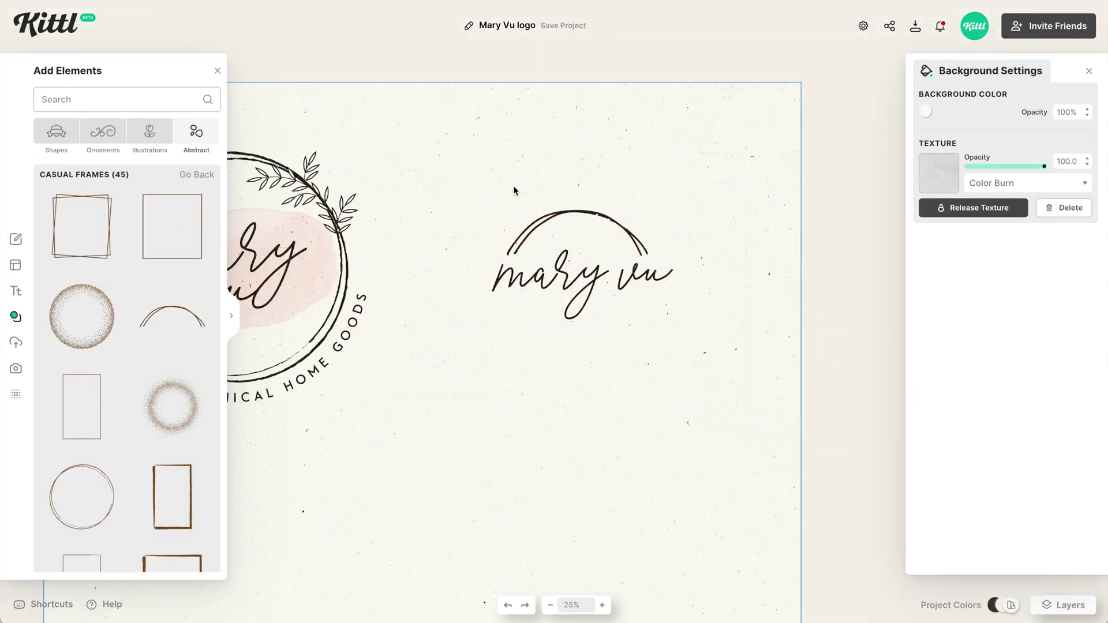
# Select the arc and the one-line name together and enlarge them by about a quarter.
pyautogui.moveTo(513, 188); pyautogui.dragTo(680, 323)
pyautogui.moveTo(683, 321); pyautogui.dragTo(708, 335)
pyautogui.click(685, 356)
# Duplicate the curved tagline around the one-line name and rotate its text circle so the words are centred underneath.
pyautogui.hscroll(-2, 685, 356)
pyautogui.click(427, 405)
pyautogui.moveTo(427, 405); pyautogui.dragTo(747, 405)
pyautogui.click(715, 332)
pyautogui.moveTo(623, 174); pyautogui.dragTo(688, 151)
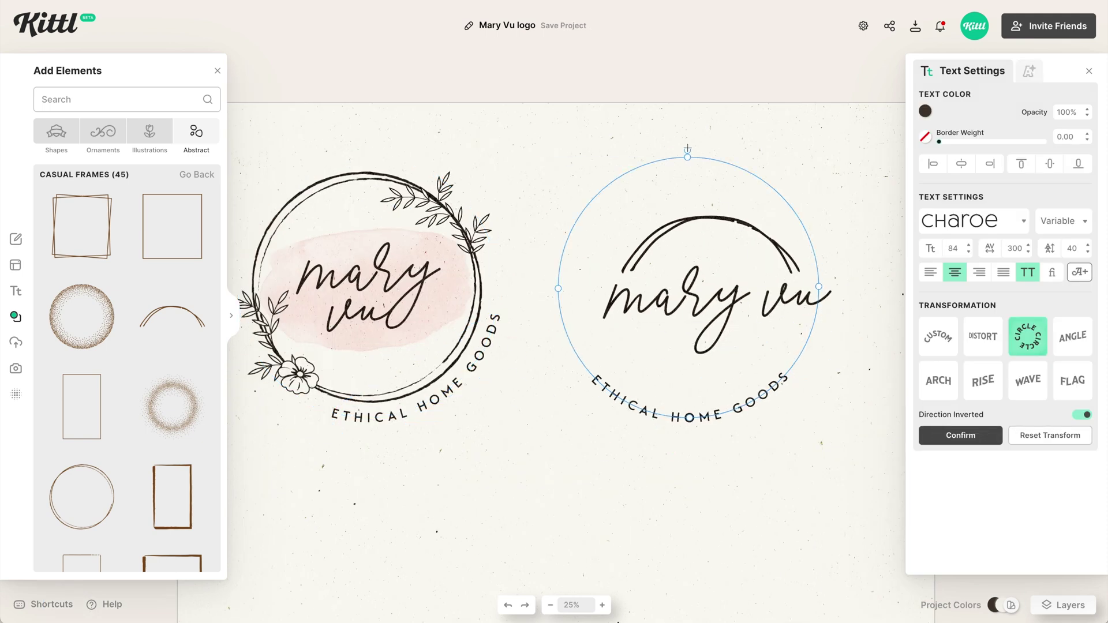
# Shrink the copied tagline's text circle to match the arc, centre it closely under the name and raise its font size slightly.
pyautogui.click(747, 406)
pyautogui.moveTo(747, 406); pyautogui.dragTo(766, 389)
pyautogui.click(708, 339)
pyautogui.moveTo(708, 139); pyautogui.dragTo(709, 225)
pyautogui.click(740, 406)
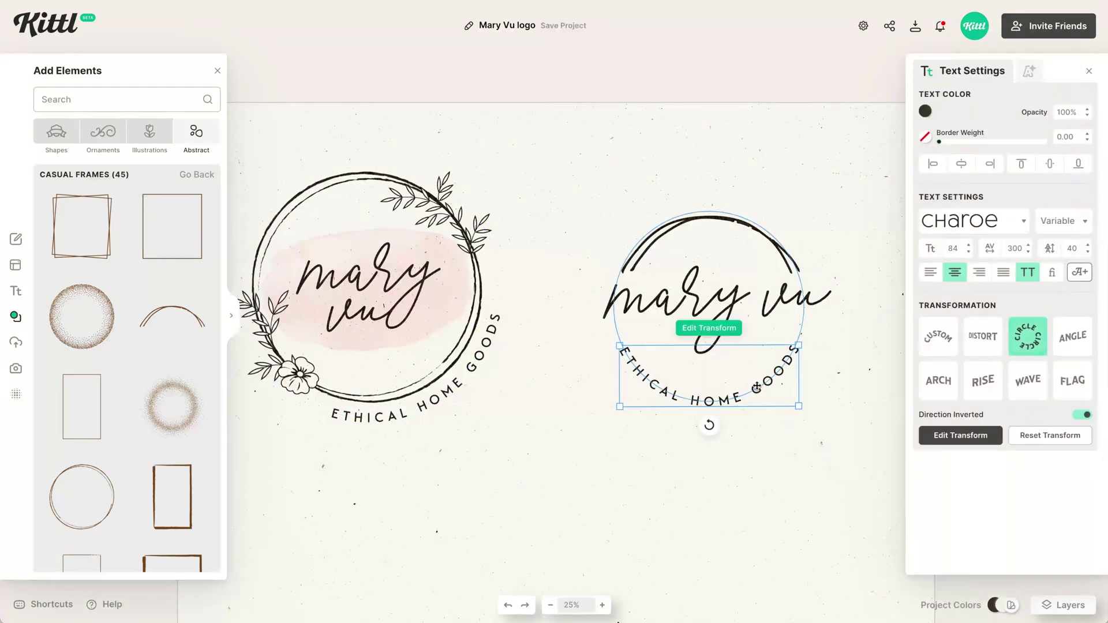
pyautogui.doubleClick(740, 407)
pyautogui.click(741, 388)
pyautogui.click(717, 399)
pyautogui.moveTo(718, 400); pyautogui.dragTo(717, 394)
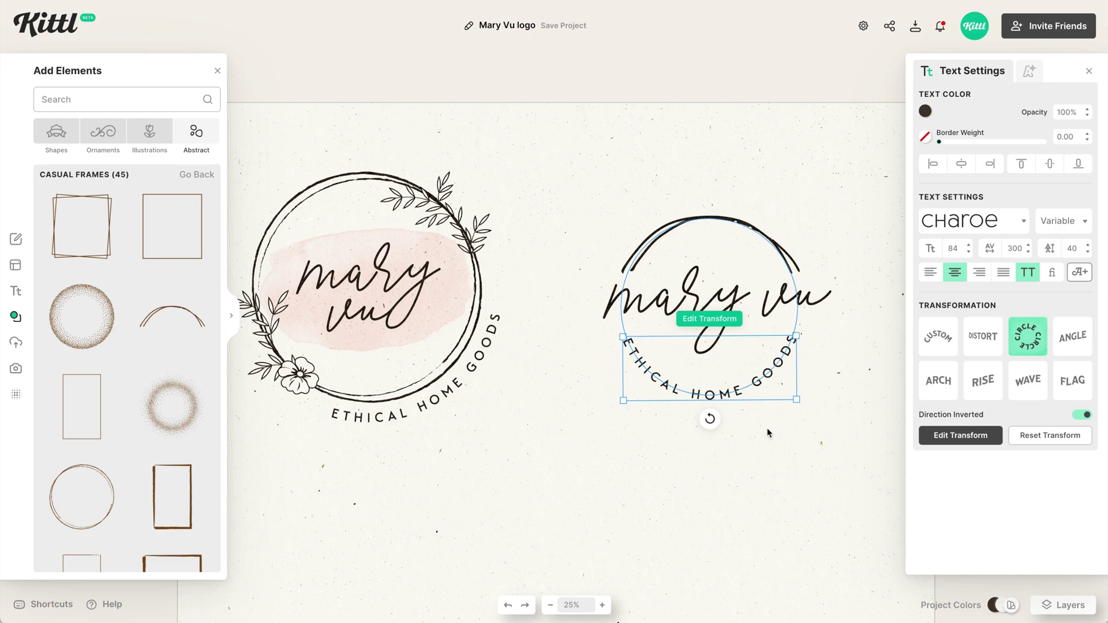
pyautogui.click(968, 245)
pyautogui.click(854, 254)
# Add a small leafy branch from Fine Florals, shrink and rotate it, and hang it inside the right half of the arc.
pyautogui.hscroll(1, 337, 274)
pyautogui.click(149, 132)
pyautogui.click(192, 336)
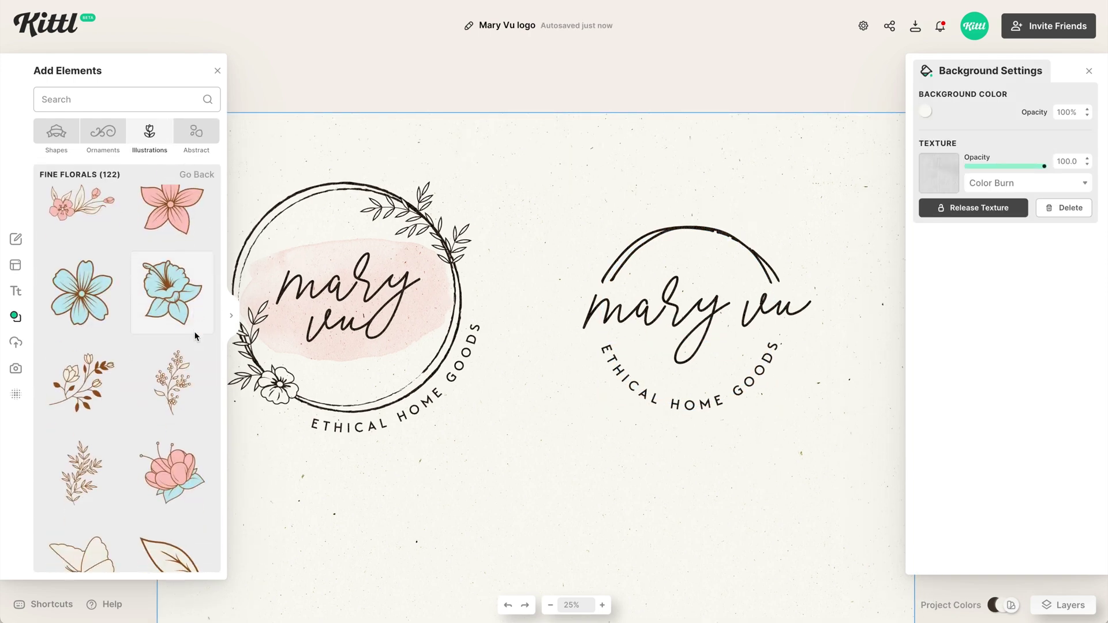
pyautogui.scroll(-5, 195, 338)
pyautogui.scroll(-10, 196, 337)
pyautogui.click(82, 420)
pyautogui.moveTo(632, 186); pyautogui.dragTo(519, 364)
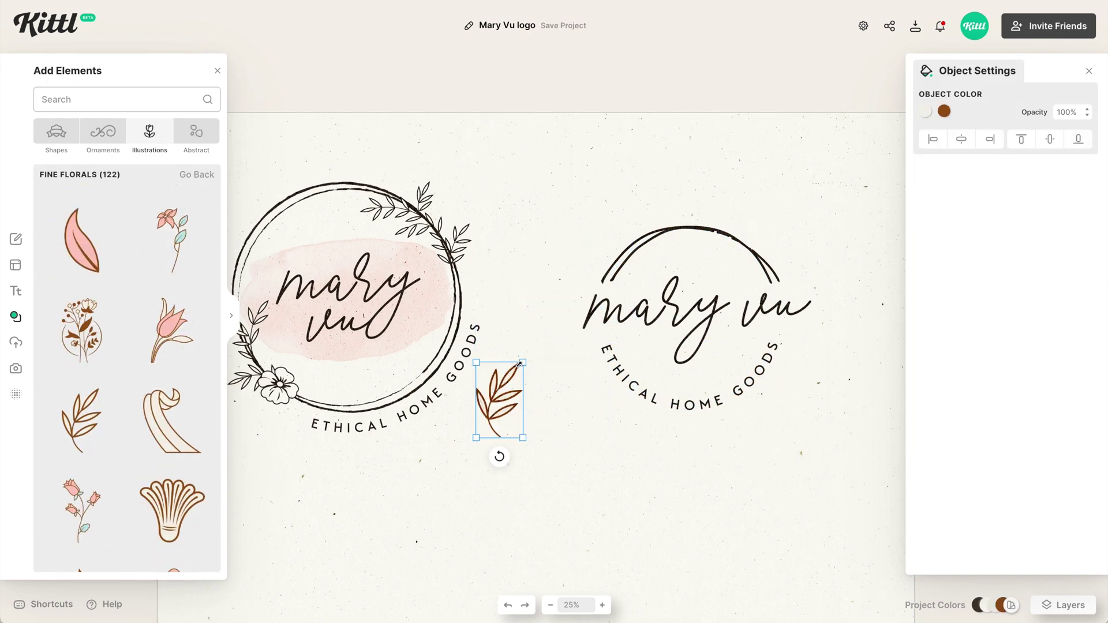
pyautogui.moveTo(499, 457); pyautogui.dragTo(458, 398)
pyautogui.moveTo(546, 382); pyautogui.dragTo(748, 239)
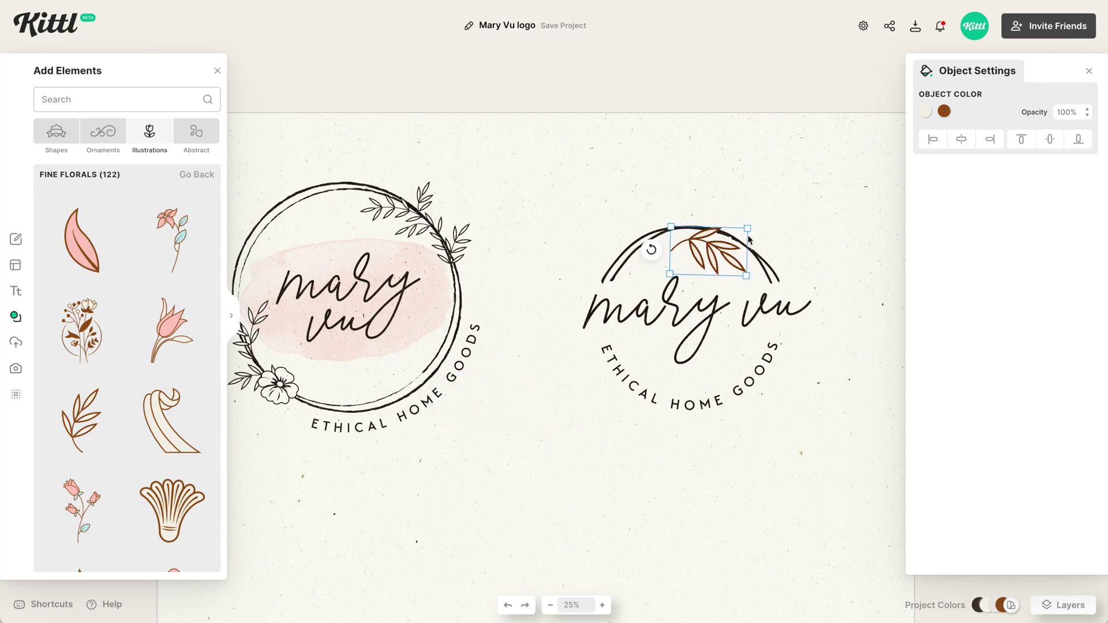
pyautogui.moveTo(670, 256); pyautogui.dragTo(695, 214)
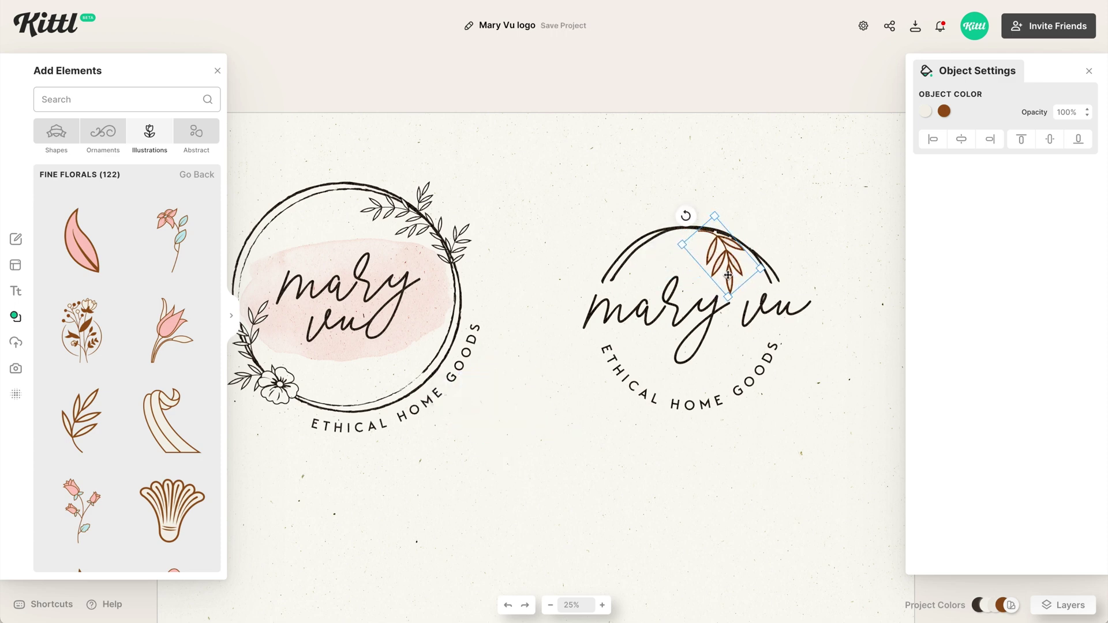
pyautogui.moveTo(729, 276); pyautogui.dragTo(728, 271)
# Recolour the small branch under the arc with a near-black outline and an off-white fill.
pyautogui.click(944, 111)
pyautogui.click(764, 349)
pyautogui.click(917, 107)
pyautogui.click(819, 196)
# Add the ragged pink brush-stroke stain from the abstract Watercolor Stains and place it over the one-line name.
pyautogui.click(196, 132)
pyautogui.scroll(-10, 172, 366)
pyautogui.click(194, 375)
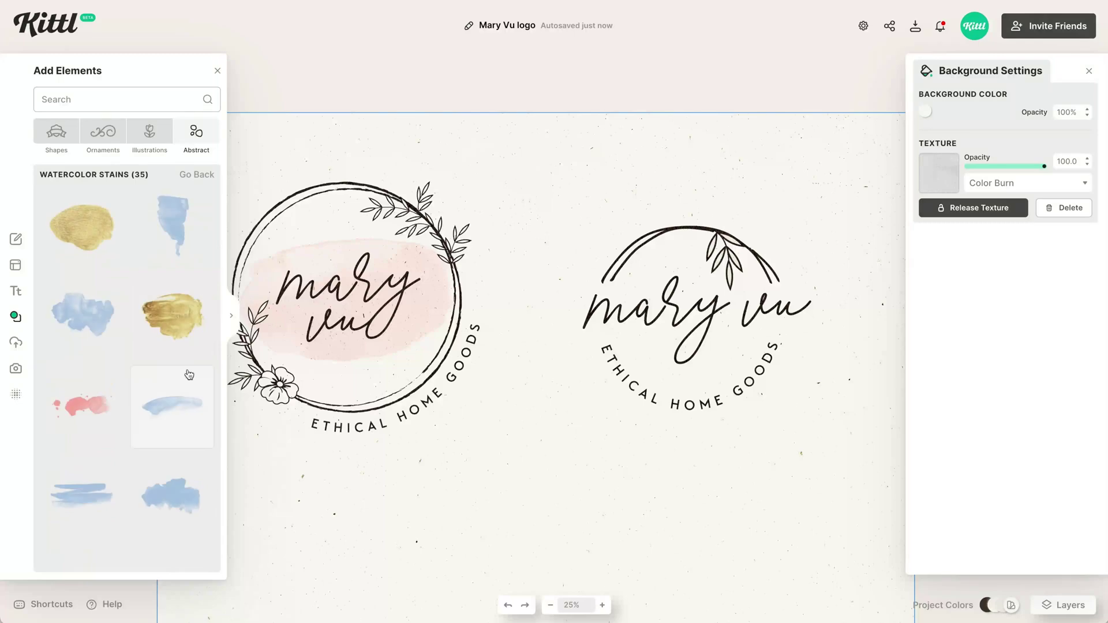
pyautogui.scroll(-4, 187, 372)
pyautogui.click(82, 424)
pyautogui.moveTo(628, 450); pyautogui.dragTo(776, 280)
# Send the brush-stroke stain behind the second logo, set its blending mode to Multiply and its opacity to 20%.
pyautogui.hotkey('ctrl', '[')
pyautogui.click(985, 183)
pyautogui.click(975, 228)
pyautogui.moveTo(1043, 118); pyautogui.dragTo(946, 121)
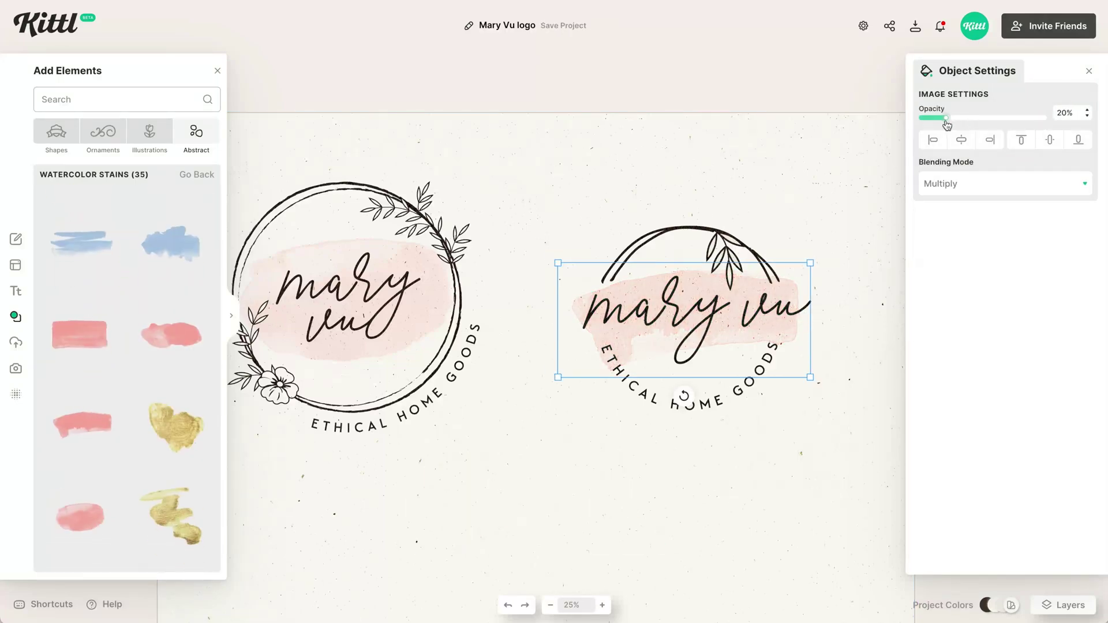
pyautogui.click(825, 383)
# Place a copy of the one-line script name in the empty area below the first logo.
pyautogui.hotkey('shift', '1')
pyautogui.click(641, 238)
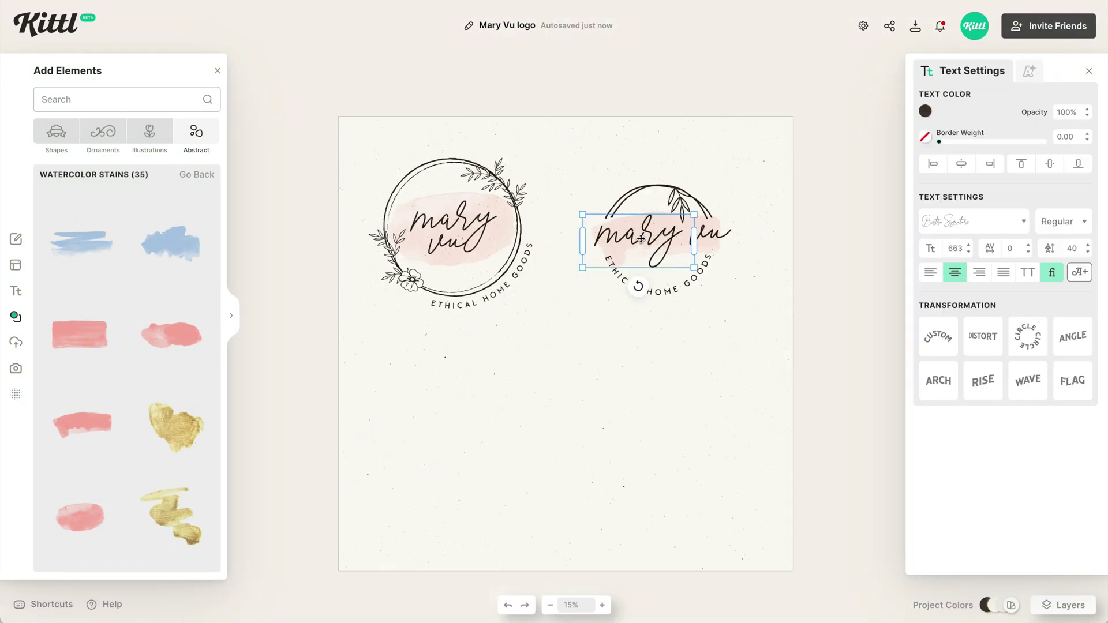
pyautogui.keyDown('shift'); pyautogui.click(713, 234); pyautogui.keyUp('shift')
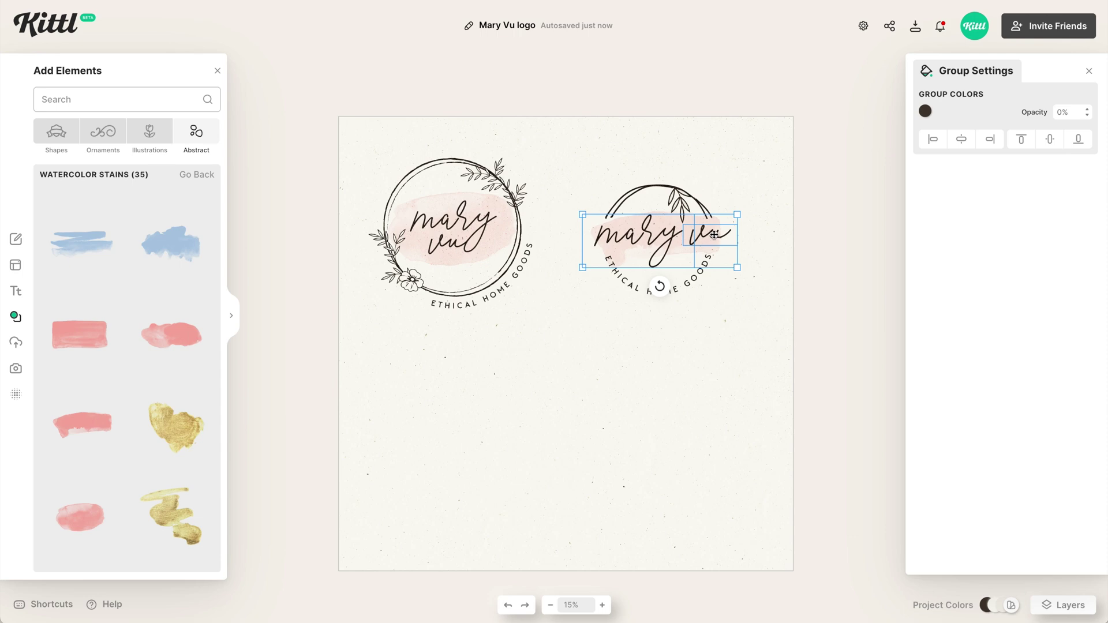
pyautogui.moveTo(714, 234); pyautogui.dragTo(513, 383)
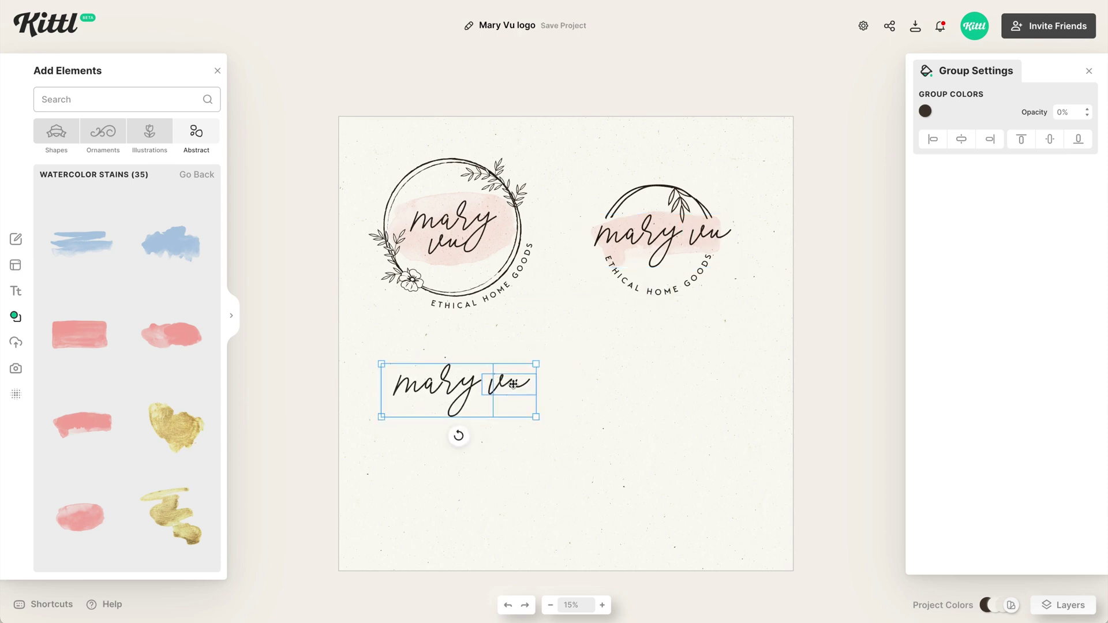
# Turn a straightened tagline copy into the separate words HOME and GOODS, aligned on either side of the script name's descending loop.
pyautogui.click(657, 289)
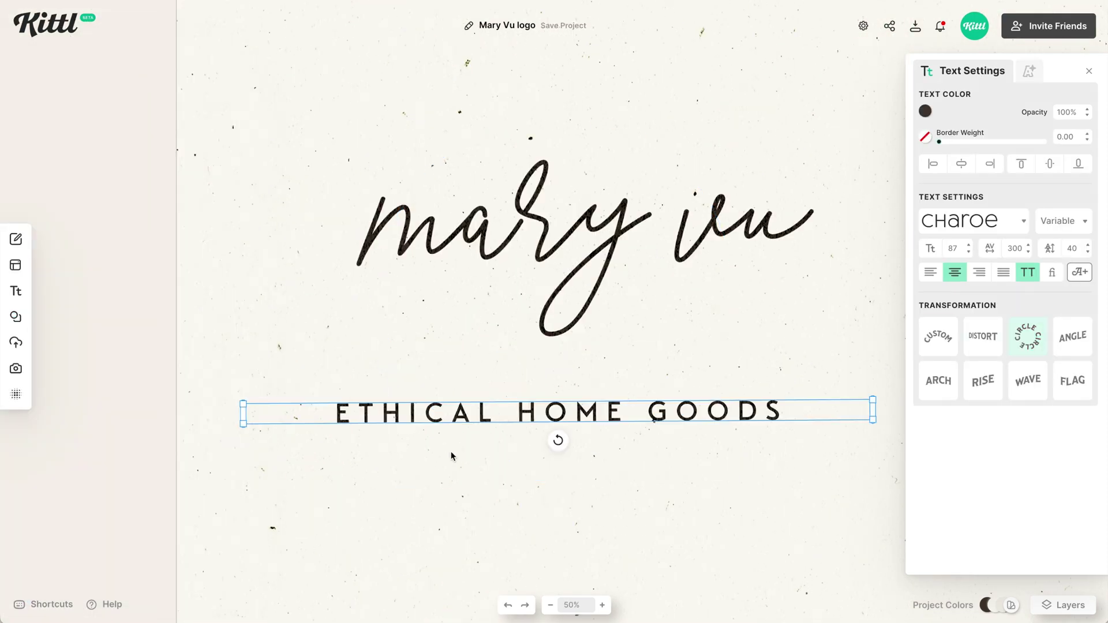
pyautogui.doubleClick(652, 397)
pyautogui.moveTo(652, 398); pyautogui.dragTo(341, 400)
pyautogui.press('BackSpace')
pyautogui.press('Escape')
pyautogui.moveTo(879, 394); pyautogui.dragTo(728, 297)
pyautogui.moveTo(730, 306); pyautogui.dragTo(516, 306)
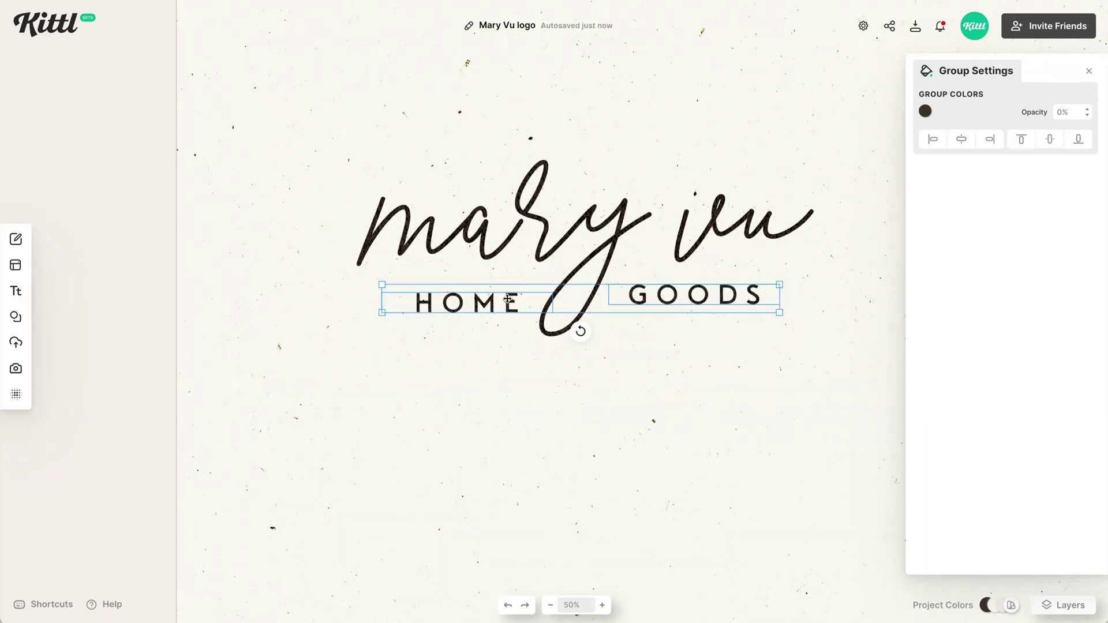
pyautogui.click(739, 373)
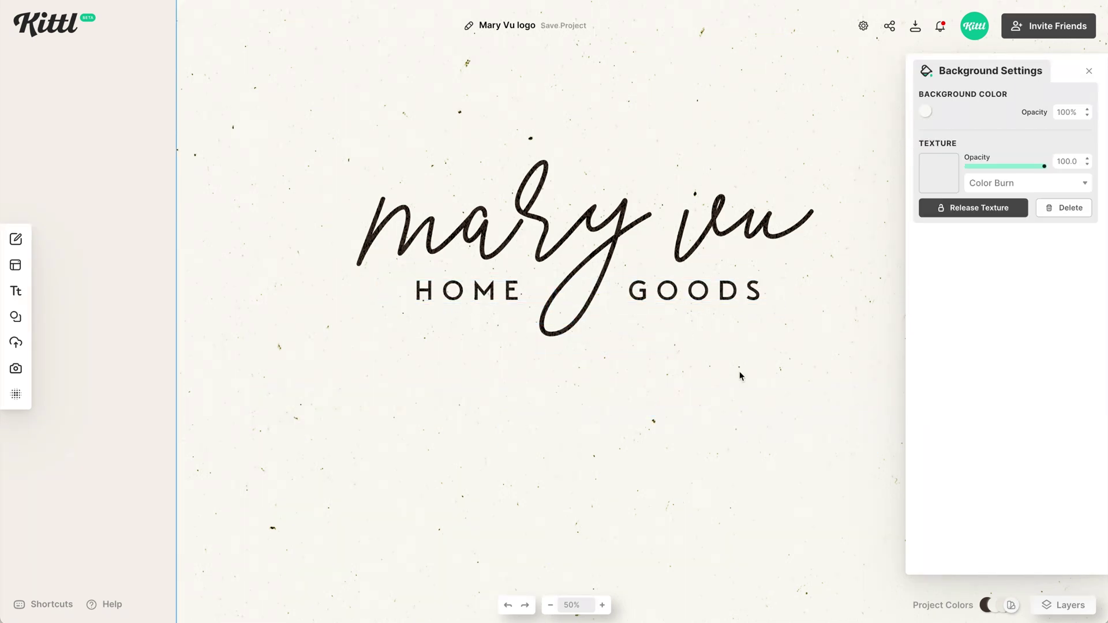
# Place a copy of the leafy branch on the third logo's script name, rotated and faded to 10% opacity.
pyautogui.scroll(1, 696, 306)
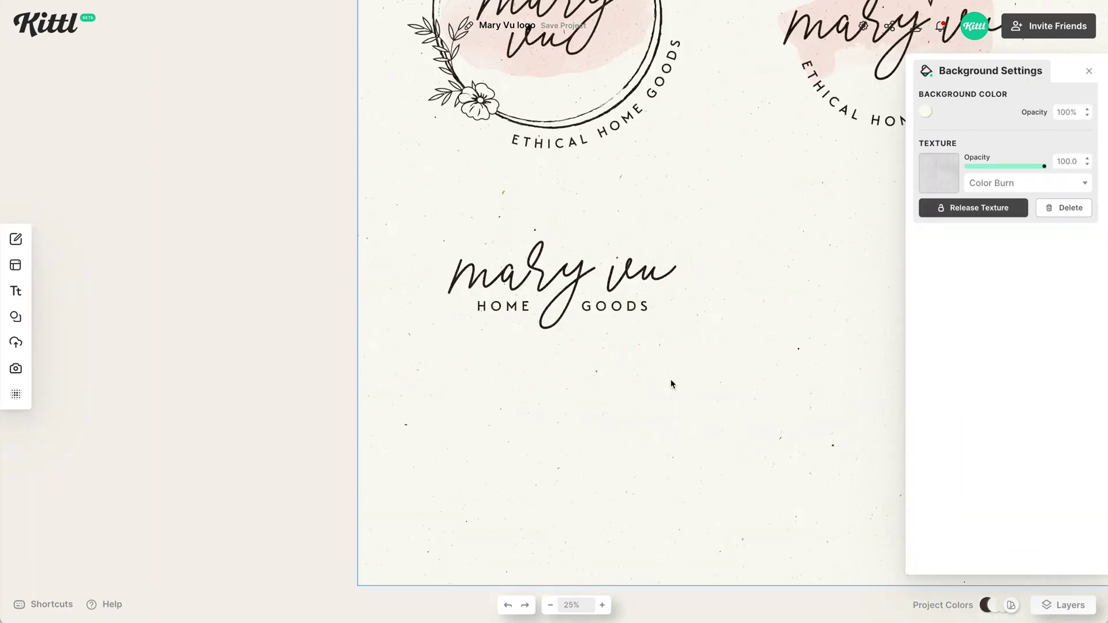
pyautogui.click(649, 130)
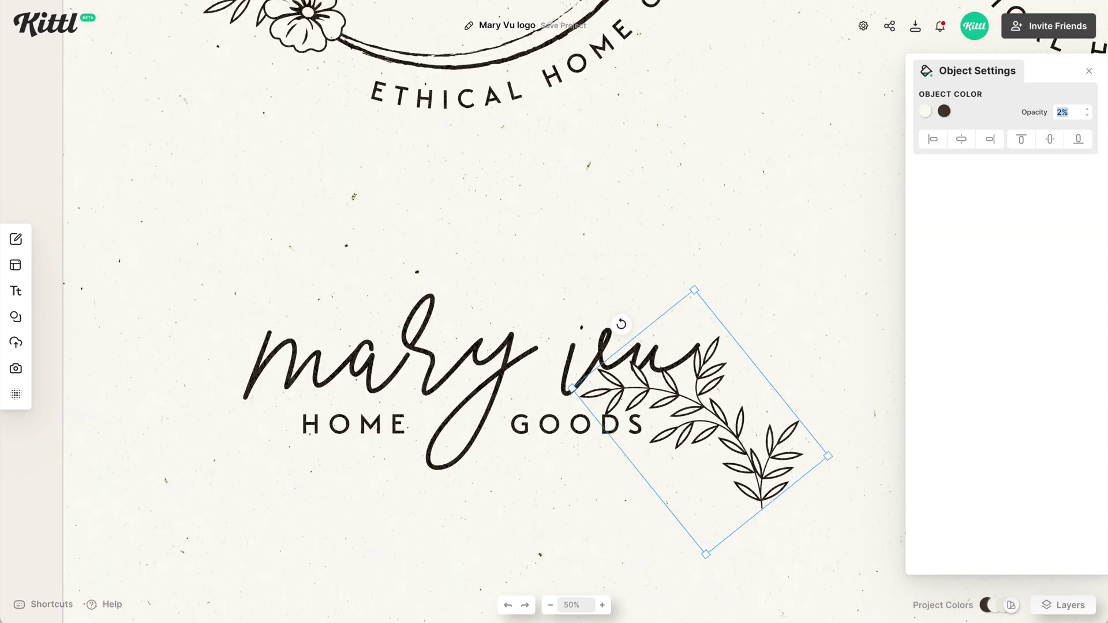
pyautogui.write('10')
pyautogui.press('Return')
pyautogui.moveTo(759, 483); pyautogui.dragTo(535, 406)
pyautogui.moveTo(395, 249); pyautogui.dragTo(362, 292)
pyautogui.moveTo(345, 370); pyautogui.dragTo(278, 382)
pyautogui.moveTo(536, 373); pyautogui.dragTo(545, 352)
pyautogui.moveTo(373, 183); pyautogui.dragTo(383, 203)
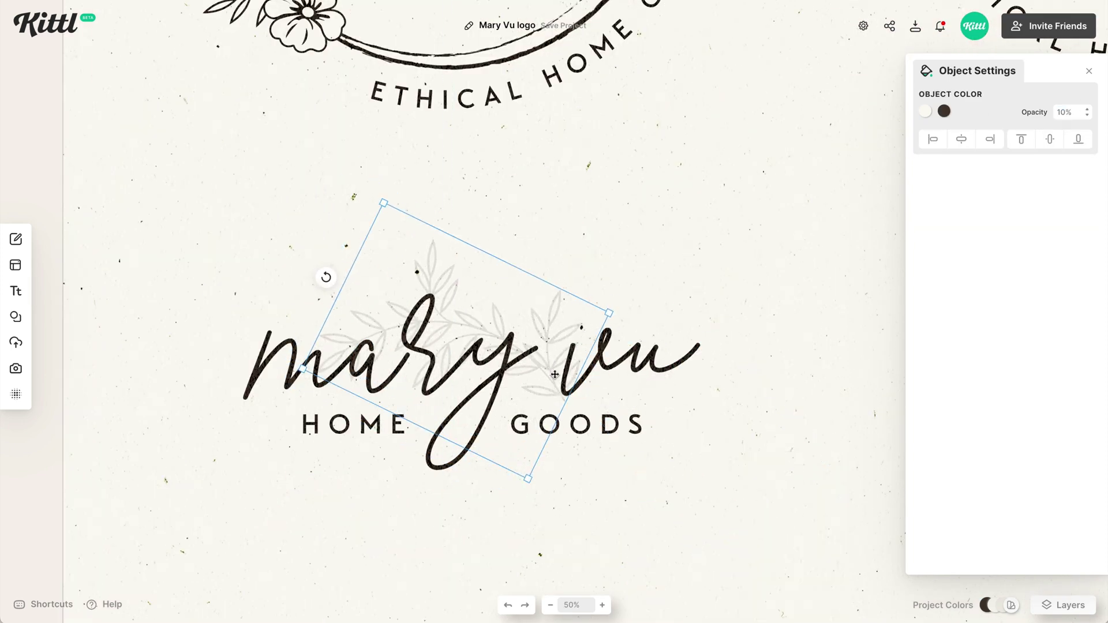
pyautogui.moveTo(550, 375); pyautogui.dragTo(549, 368)
pyautogui.click(590, 471)
# Add the pink splattered watercolor stain and size it to cover the third logo.
pyautogui.scroll(-1, 590, 470)
pyautogui.click(18, 317)
pyautogui.click(101, 414)
pyautogui.moveTo(624, 344); pyautogui.dragTo(781, 415)
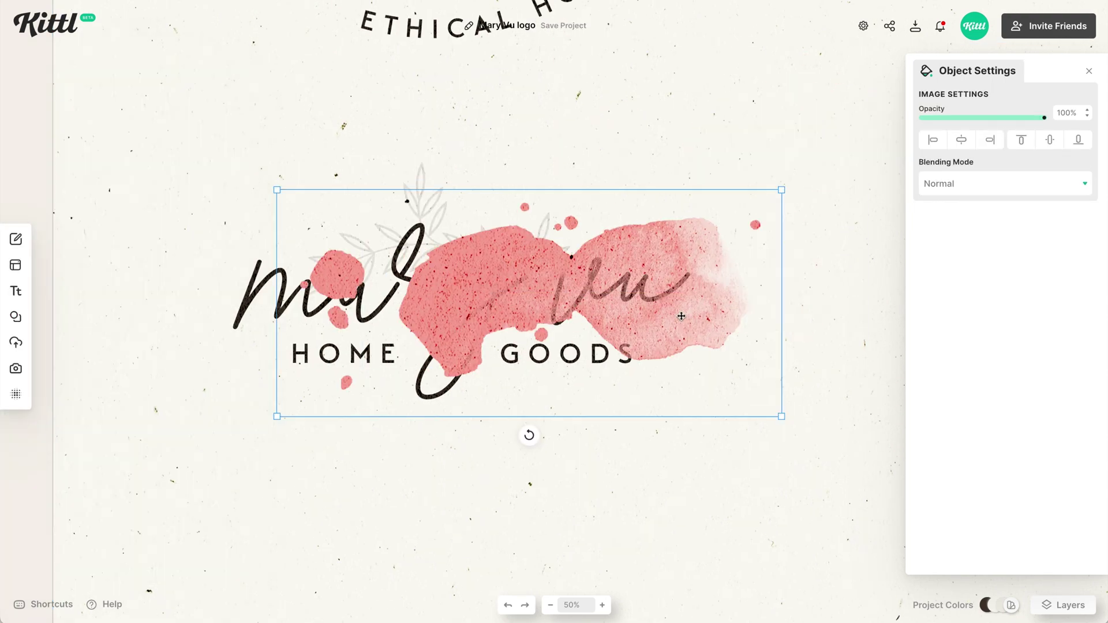
pyautogui.moveTo(683, 315); pyautogui.dragTo(582, 305)
pyautogui.moveTo(681, 405); pyautogui.dragTo(714, 419)
# Send the splattered stain behind the third logo with 20% opacity and the Multiply blending mode.
pyautogui.rightClick(658, 319)
pyautogui.click(691, 490)
pyautogui.moveTo(1044, 117); pyautogui.dragTo(945, 120)
pyautogui.click(955, 184)
pyautogui.click(956, 234)
pyautogui.hotkey('ctrl', '-')
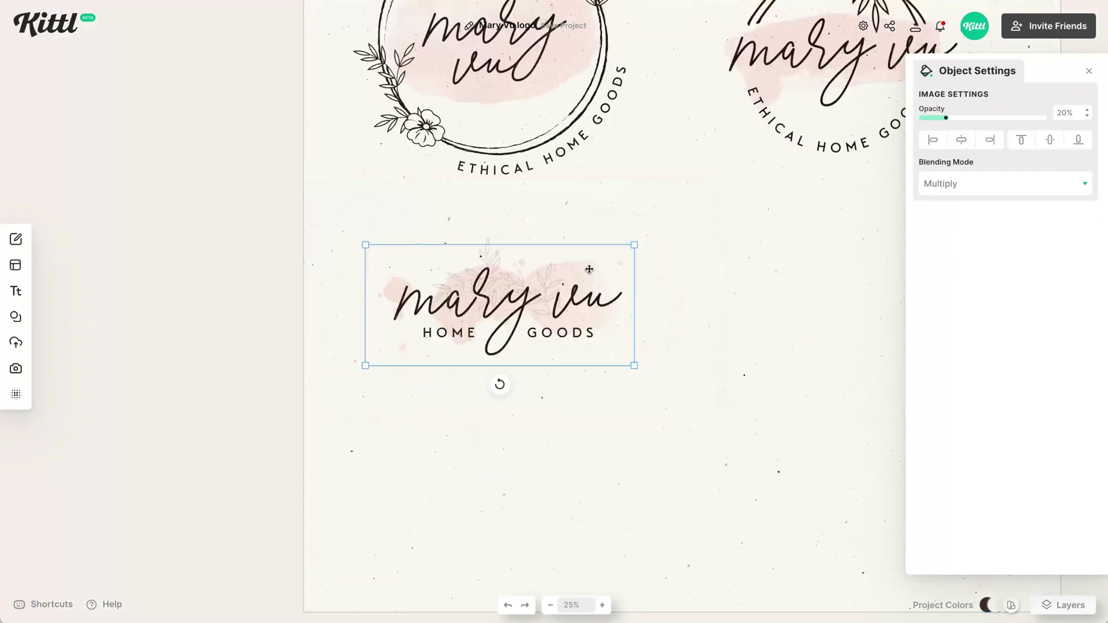
pyautogui.click(701, 362)
# Place a copy of the third logo's first script word in the empty space below the second logo.
pyautogui.hscroll(3, 702, 362)
pyautogui.scroll(1, 702, 362)
pyautogui.click(313, 352)
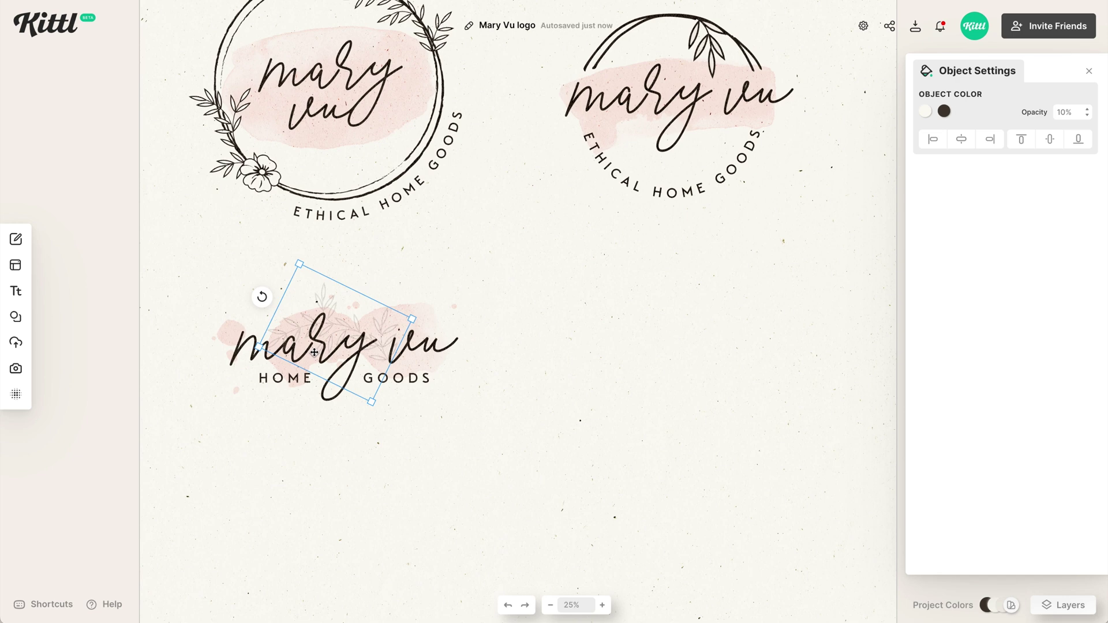
pyautogui.click(248, 353)
pyautogui.moveTo(361, 343); pyautogui.dragTo(701, 343)
pyautogui.scroll(3, 616, 370)
pyautogui.hscroll(1, 589, 352)
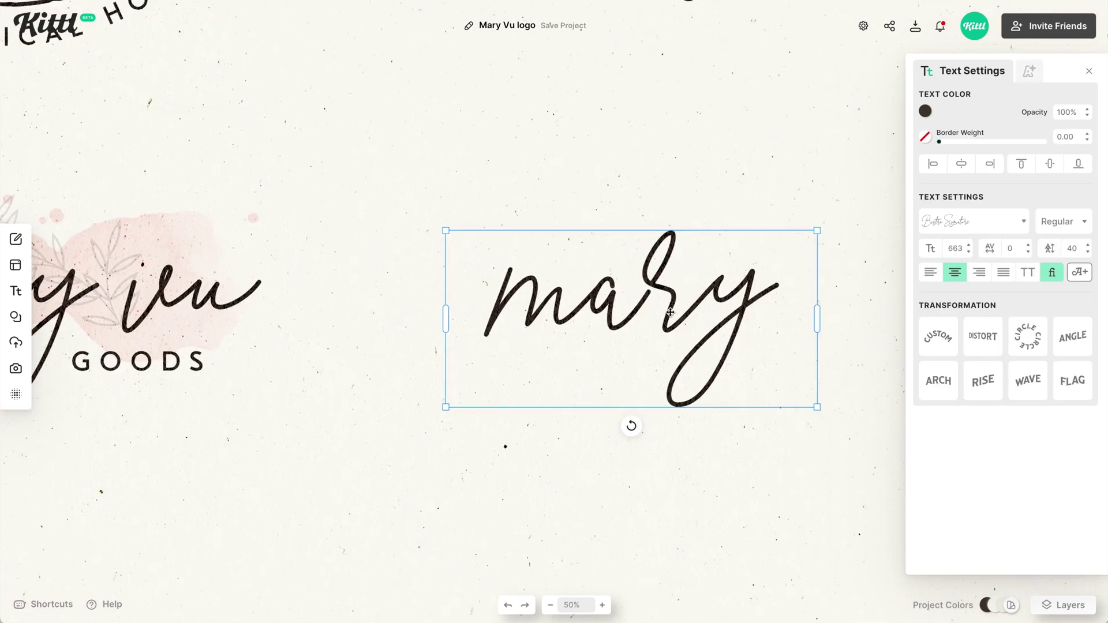
# Change the copied script word to the initials "m.v.".
pyautogui.click(657, 304)
pyautogui.click(673, 296)
pyautogui.press('Return')
pyautogui.hotkey('ctrl', 'a')
pyautogui.write('m.v.')
pyautogui.press('Escape')
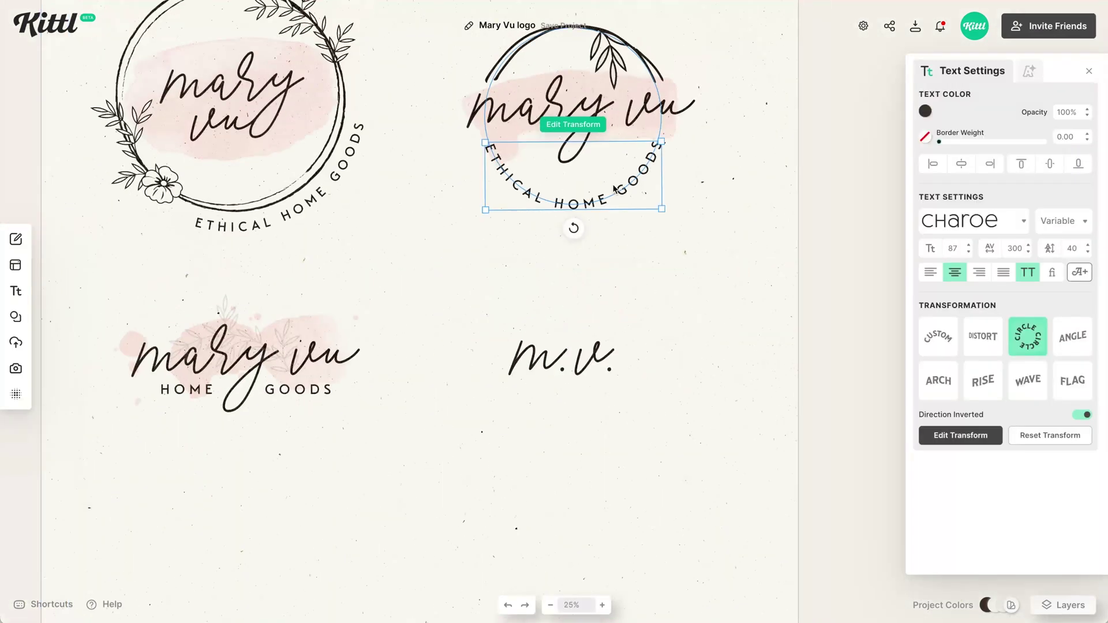
# Turn a circular tagline copy into the capitalised brand name, curved over the initials with its direction no longer inverted and its circle reduced.
pyautogui.press('Return')
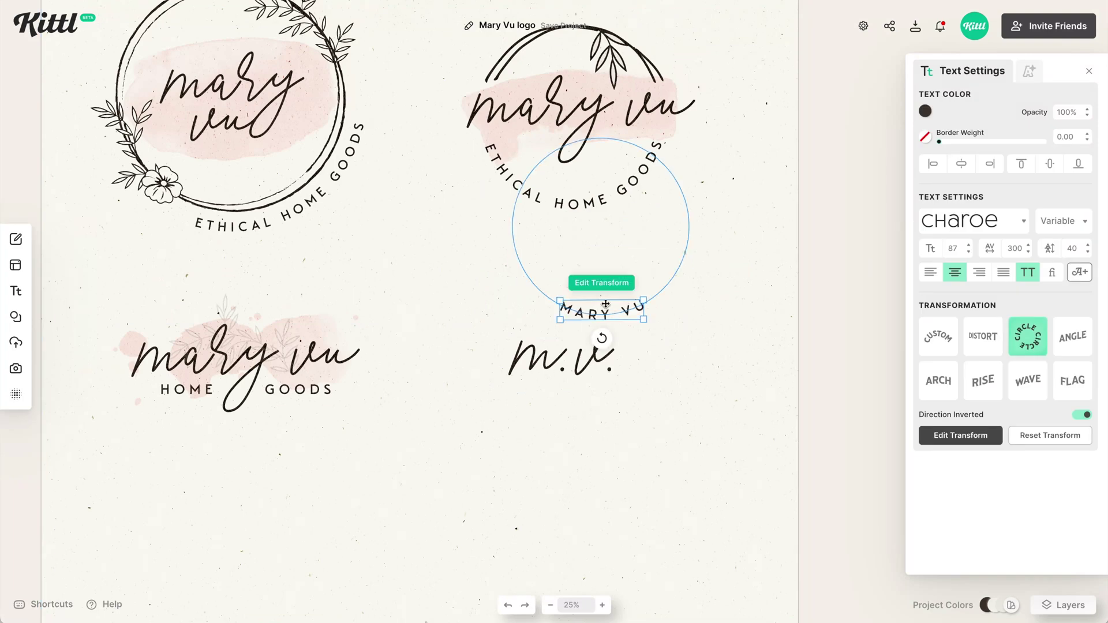
pyautogui.moveTo(586, 296); pyautogui.dragTo(568, 431)
pyautogui.click(725, 427)
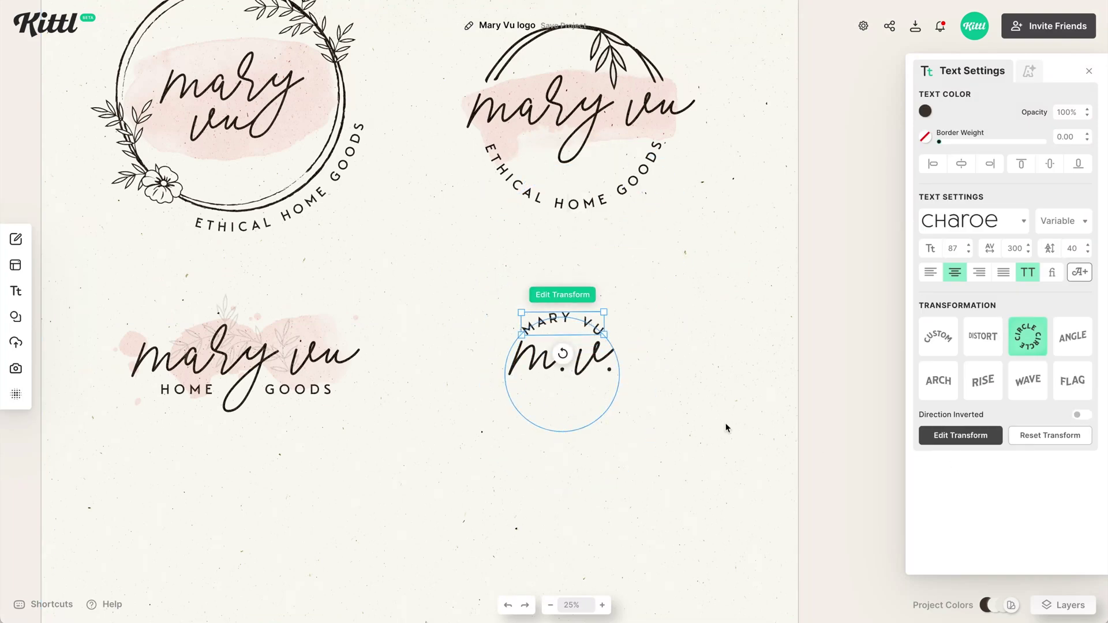
pyautogui.hotkey('shift', 'Up')
pyautogui.click(946, 438)
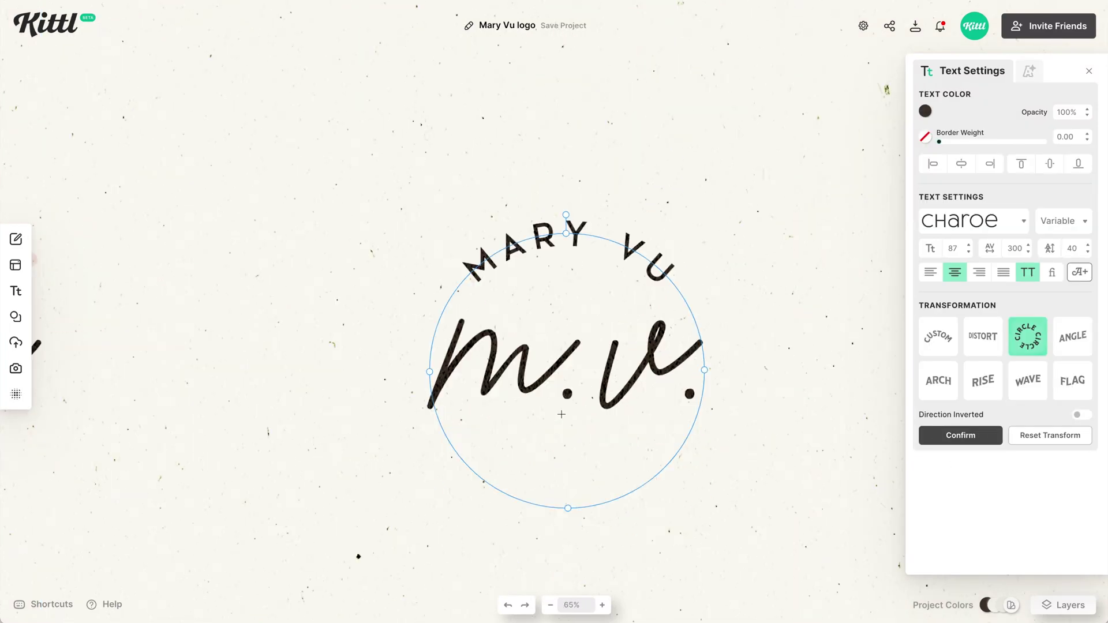
pyautogui.scroll(-1, 561, 414)
pyautogui.moveTo(644, 214); pyautogui.dragTo(641, 217)
# Make the inverted curved text below the initials read HOME GOODS with a letter spacing of 200.
pyautogui.click(640, 218)
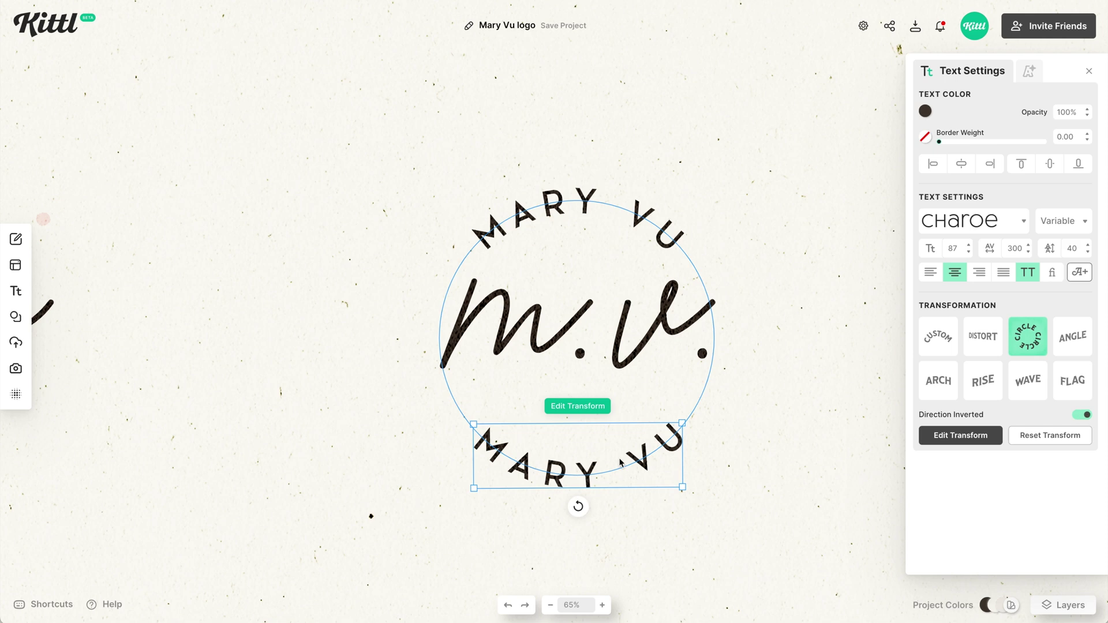
pyautogui.write('HOME GOODS')
pyautogui.press('Escape')
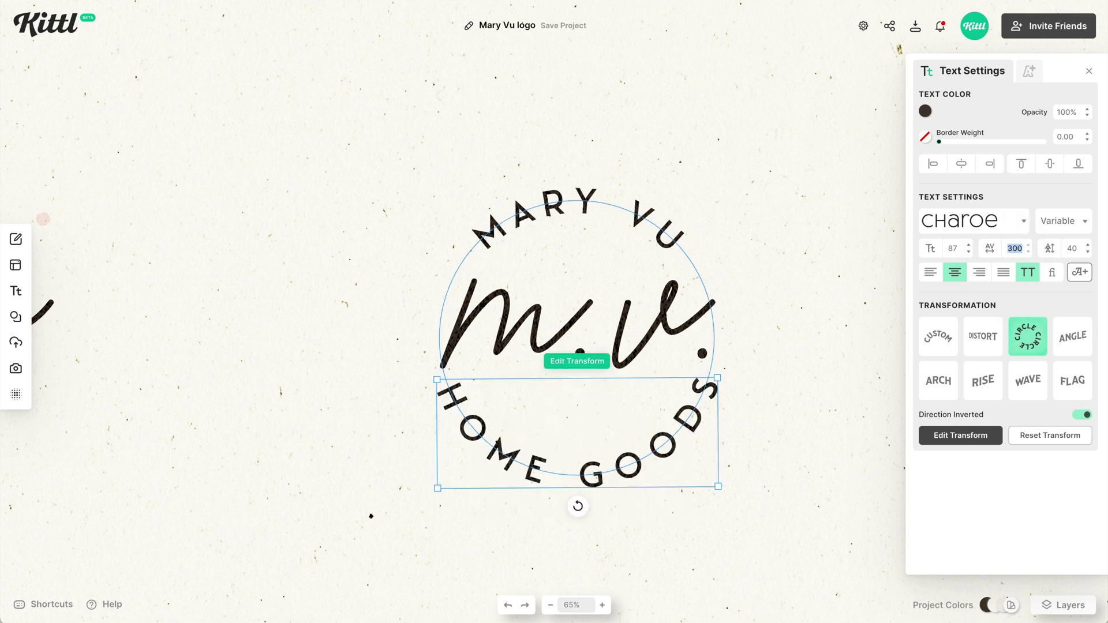
pyautogui.write('200')
pyautogui.click(823, 403)
# Enlarge the "m.v." initials slightly to size 691 and centre them between the two curved texts.
pyautogui.click(799, 346)
pyautogui.moveTo(818, 331); pyautogui.dragTo(740, 328)
pyautogui.moveTo(740, 278); pyautogui.dragTo(745, 275)
pyautogui.moveTo(416, 277); pyautogui.dragTo(411, 275)
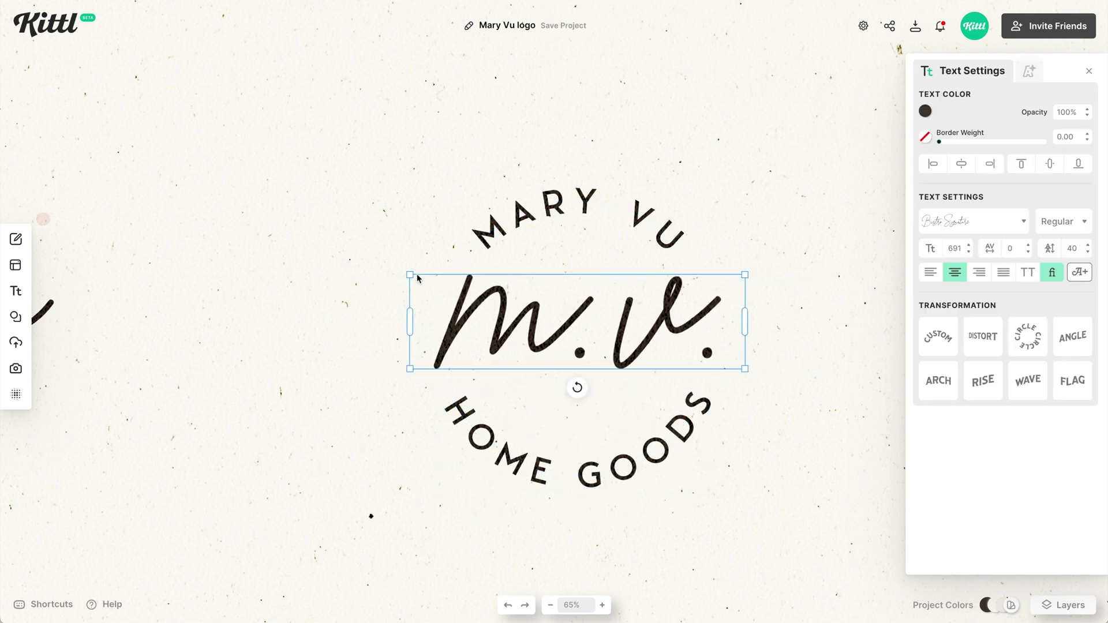
pyautogui.moveTo(465, 317); pyautogui.dragTo(466, 321)
pyautogui.click(300, 321)
# Add the round pink watercolor stain, shrink it to the size of the initials badge, position it there and rotate it.
pyautogui.click(16, 317)
pyautogui.scroll(-9, 147, 371)
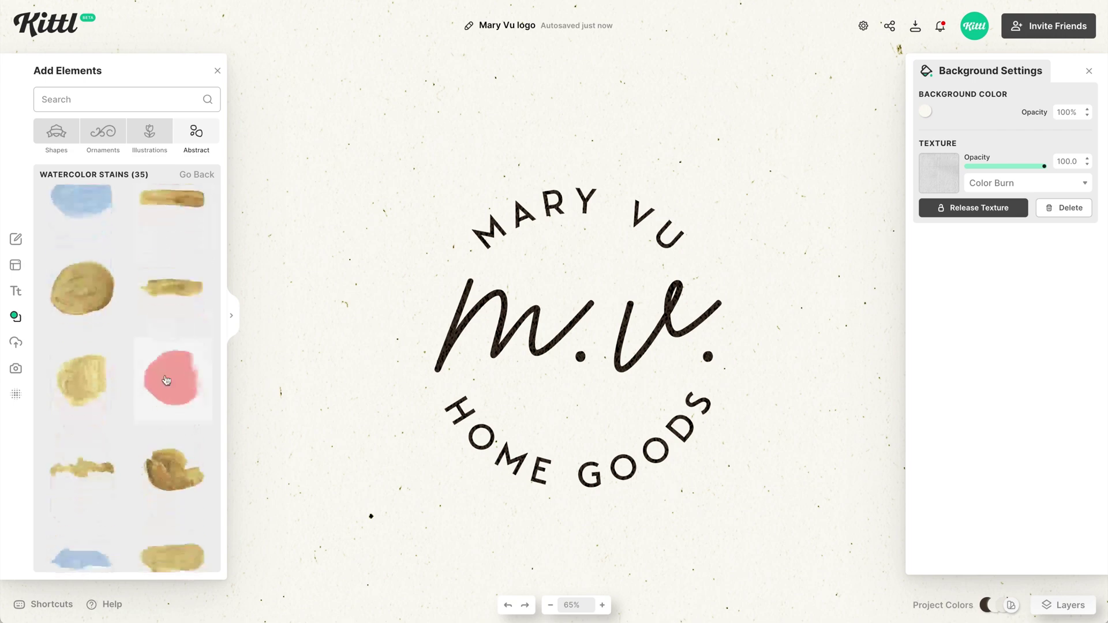
pyautogui.click(166, 380)
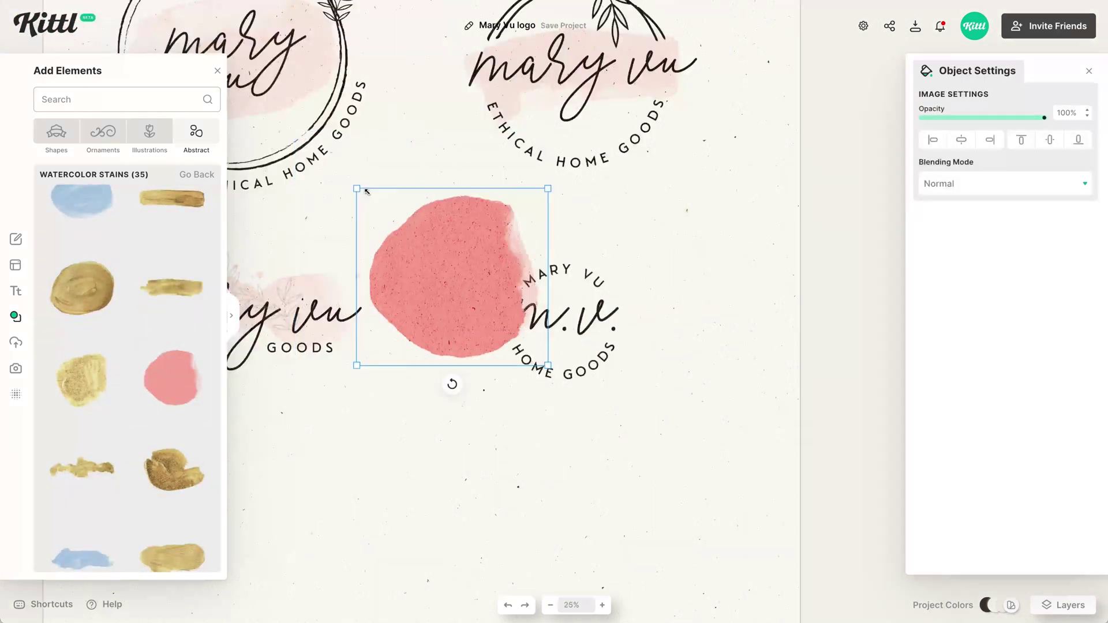
pyautogui.moveTo(365, 190); pyautogui.dragTo(589, 319)
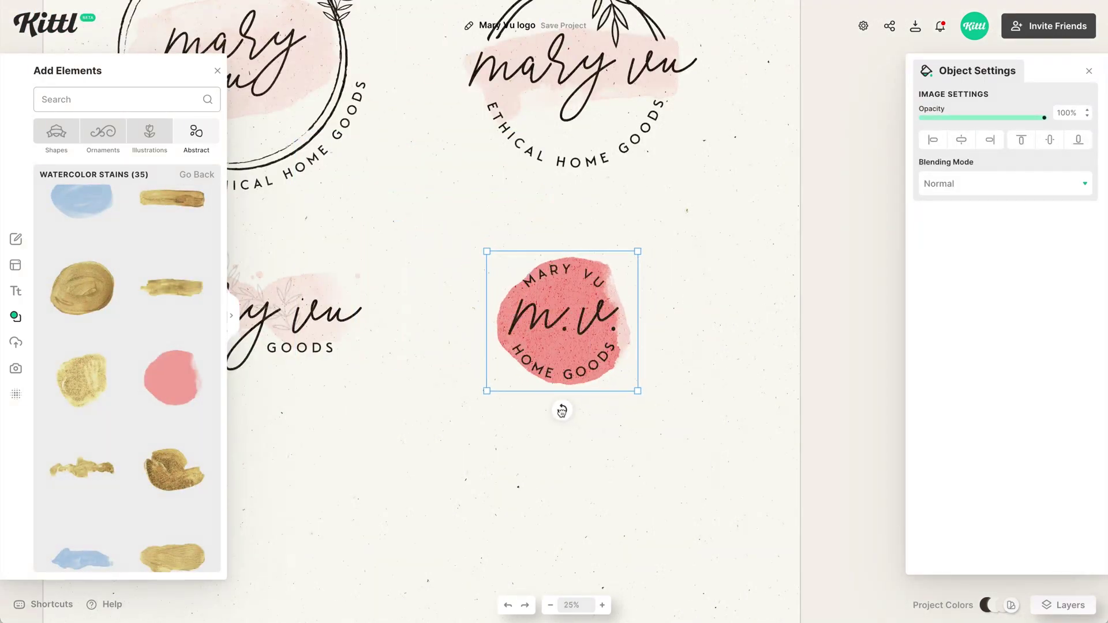
pyautogui.moveTo(561, 411); pyautogui.dragTo(518, 395)
# Give the round stain 20% opacity and Multiply blending, and enlarge and rotate it slightly to surround the badge text.
pyautogui.moveTo(1044, 118); pyautogui.dragTo(946, 117)
pyautogui.click(1004, 184)
pyautogui.click(968, 230)
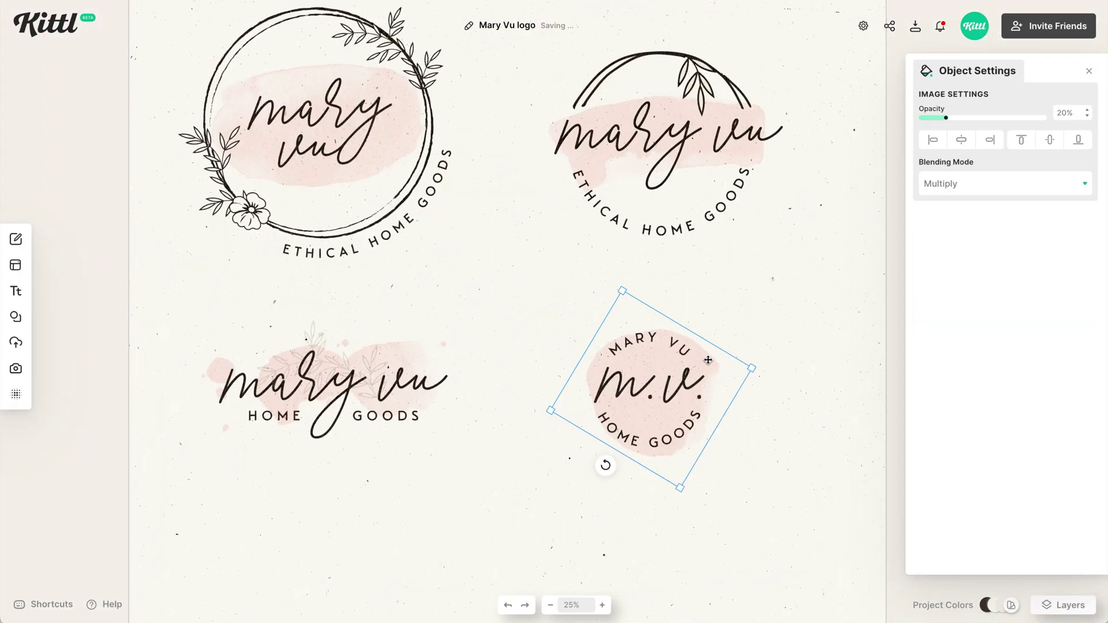
pyautogui.moveTo(752, 367); pyautogui.dragTo(761, 366)
pyautogui.moveTo(602, 469); pyautogui.dragTo(660, 351)
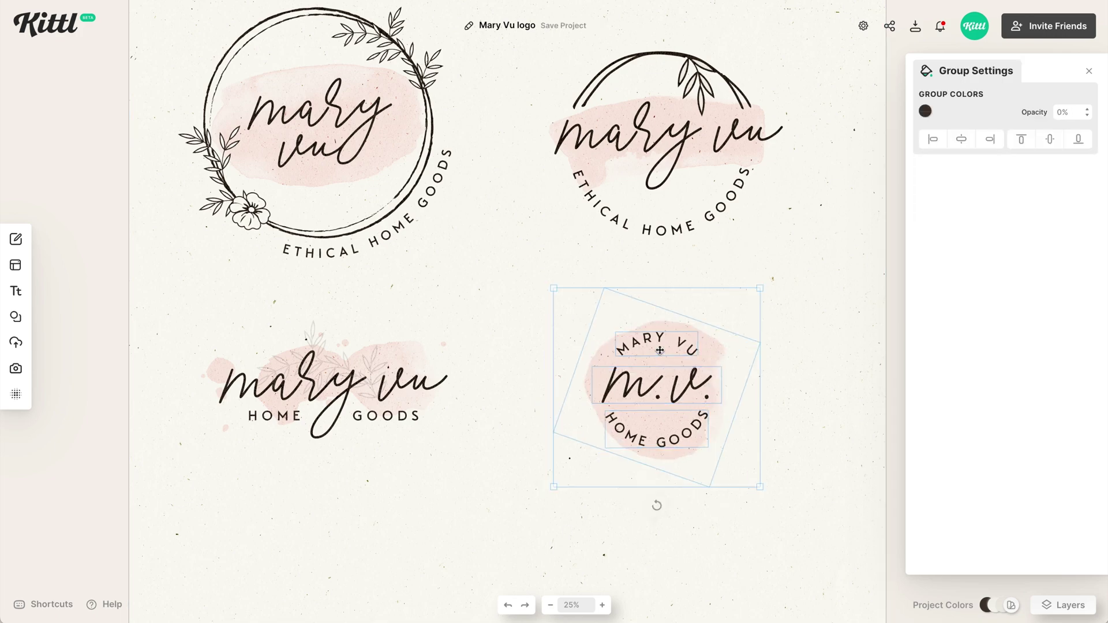
# Select all parts of the second logo with the arc and group them.
pyautogui.scroll(2, 659, 350)
pyautogui.click(854, 190)
pyautogui.click(948, 188)
pyautogui.scroll(1, 946, 191)
pyautogui.moveTo(540, 92)
pyautogui.mouseDown()
pyautogui.moveTo(788, 374)
pyautogui.moveTo(810, 384)
pyautogui.mouseUp()
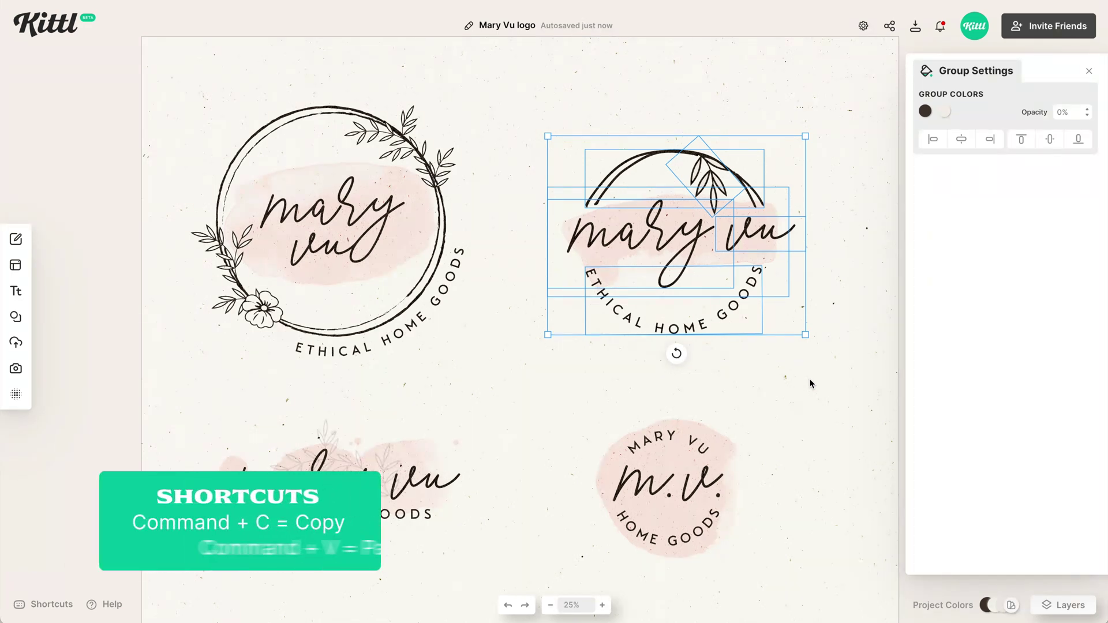
pyautogui.rightClick(731, 249)
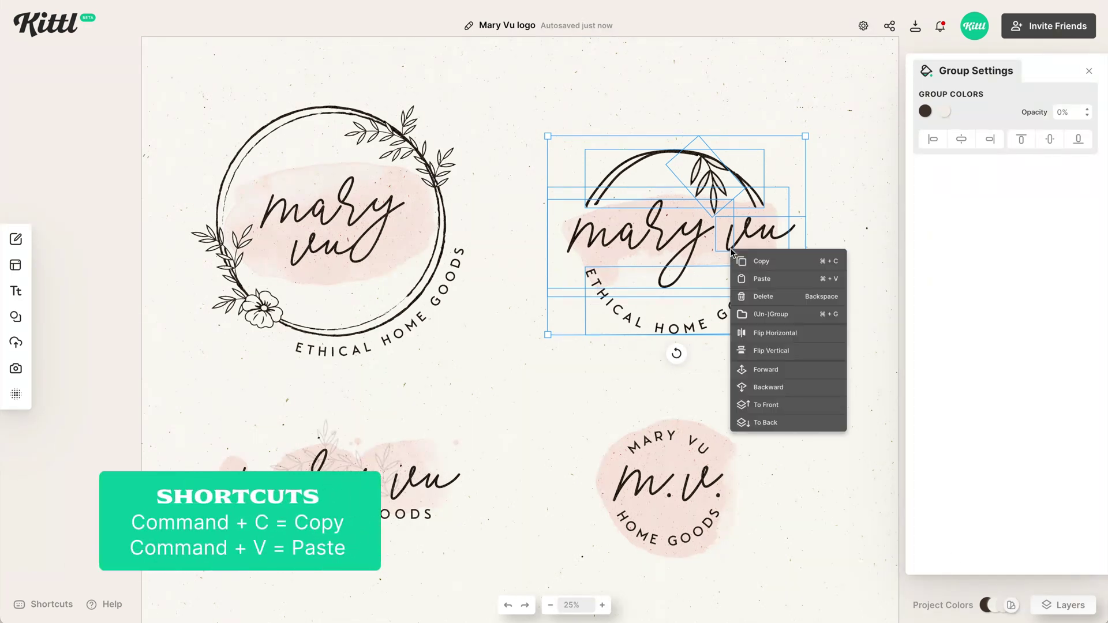
pyautogui.click(759, 315)
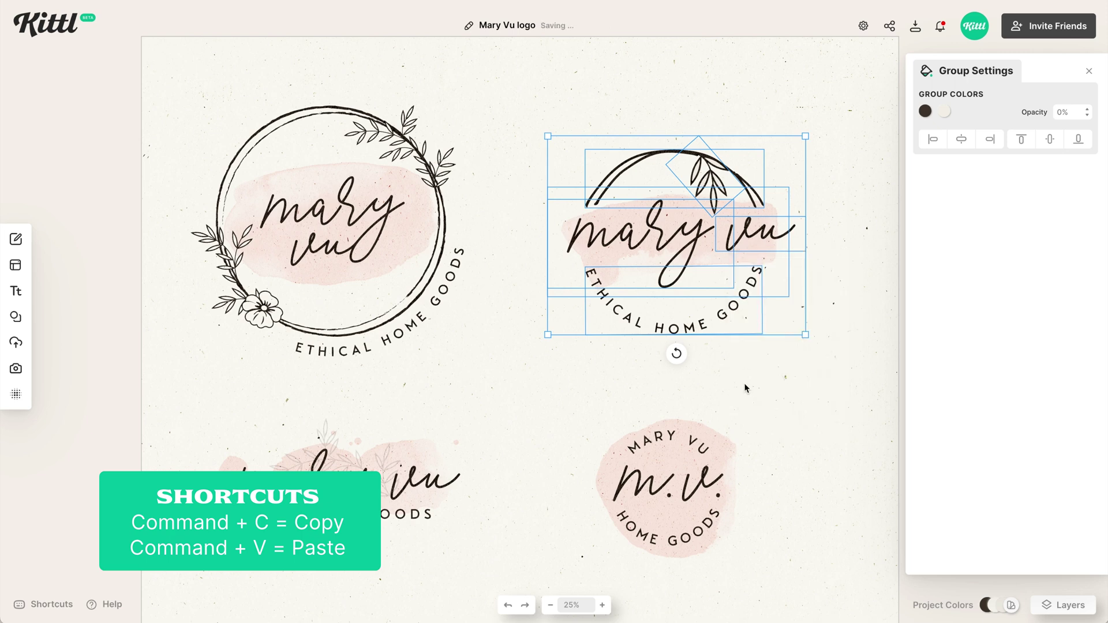
pyautogui.click(750, 391)
# Copy the grouped second logo into a new project and fit it inside the artboard.
pyautogui.click(675, 225)
pyautogui.click(17, 240)
pyautogui.click(91, 98)
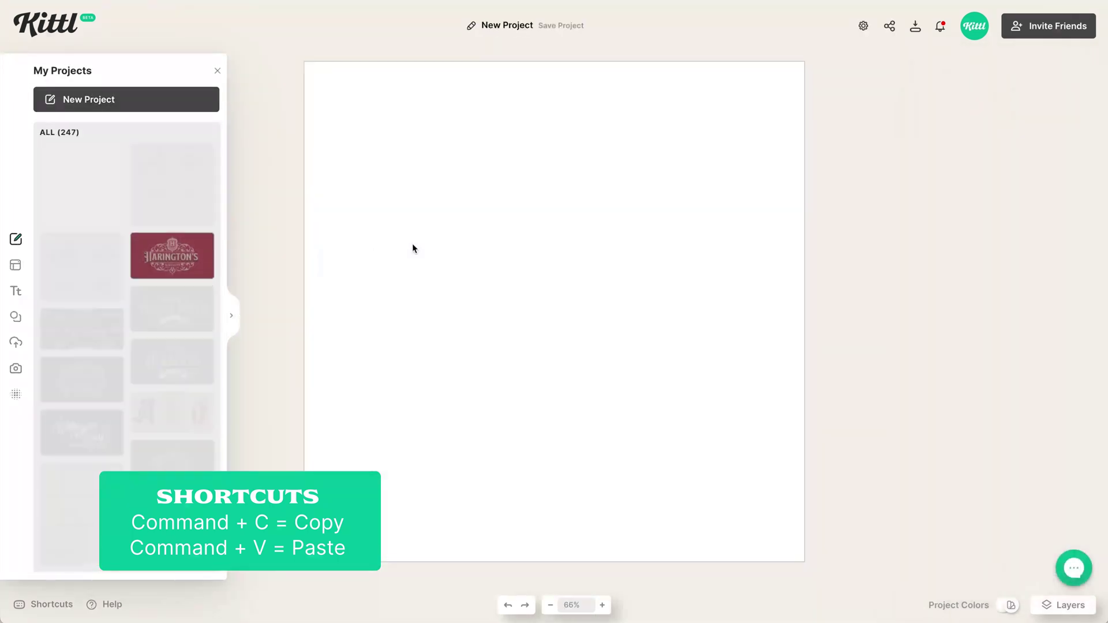
pyautogui.click(218, 70)
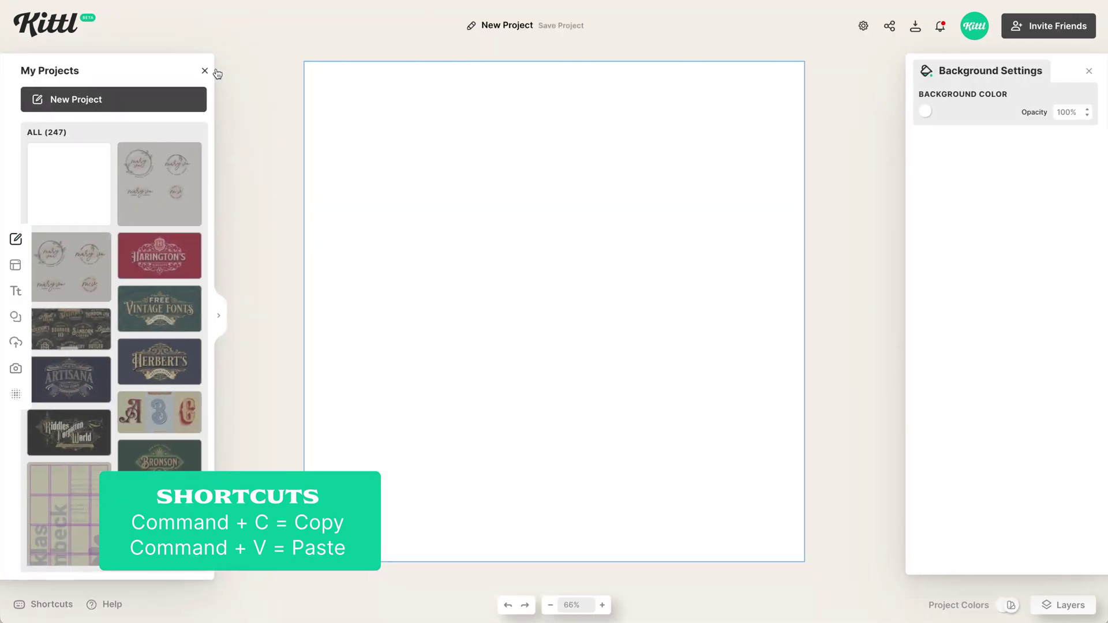
pyautogui.press('super+v')
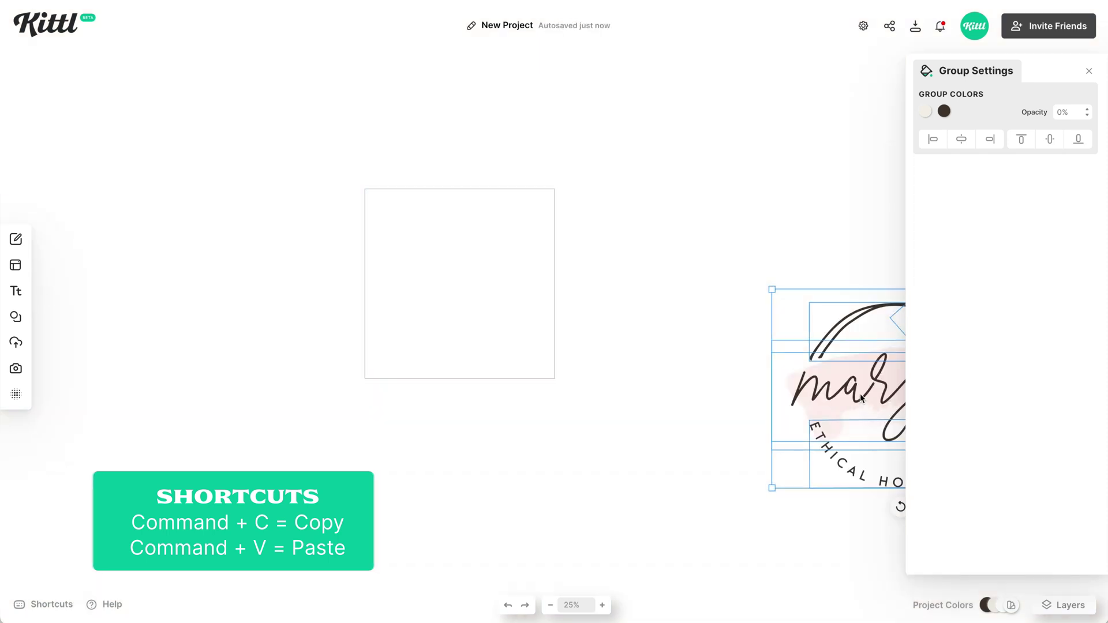
pyautogui.moveTo(861, 398); pyautogui.dragTo(460, 283)
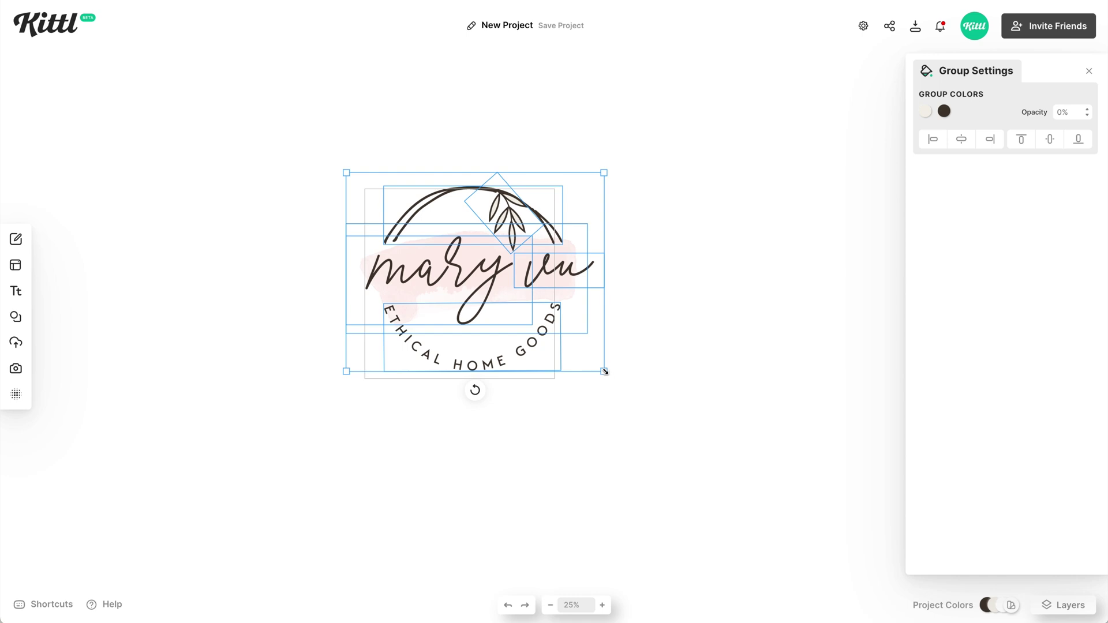
# Examine the download options for export size, background removal and file formats.
pyautogui.click(915, 26)
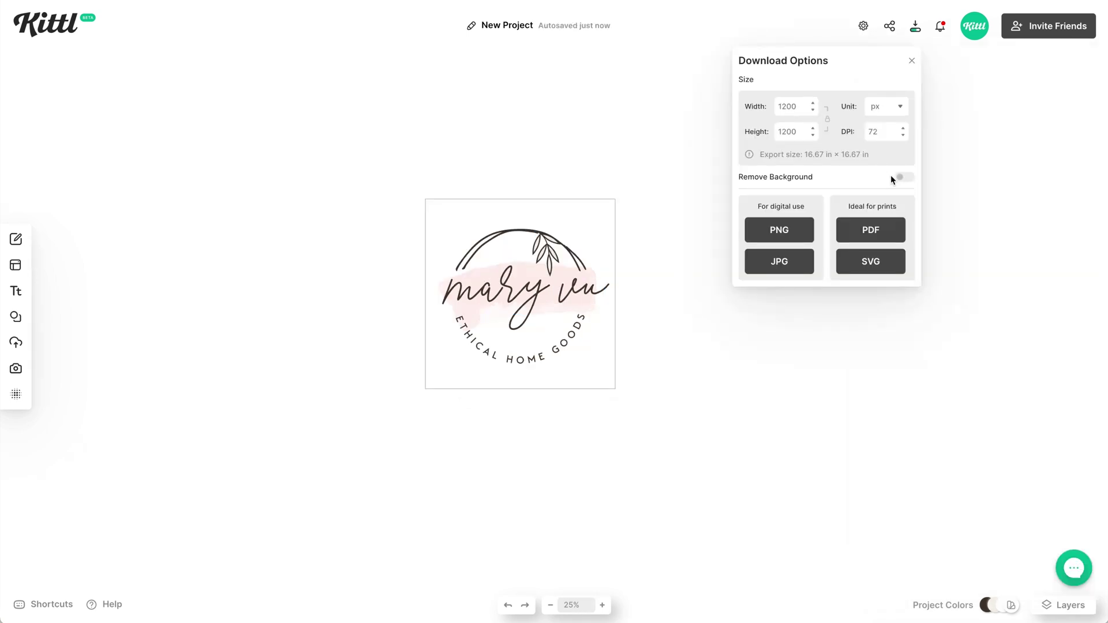
pyautogui.click(720, 308)
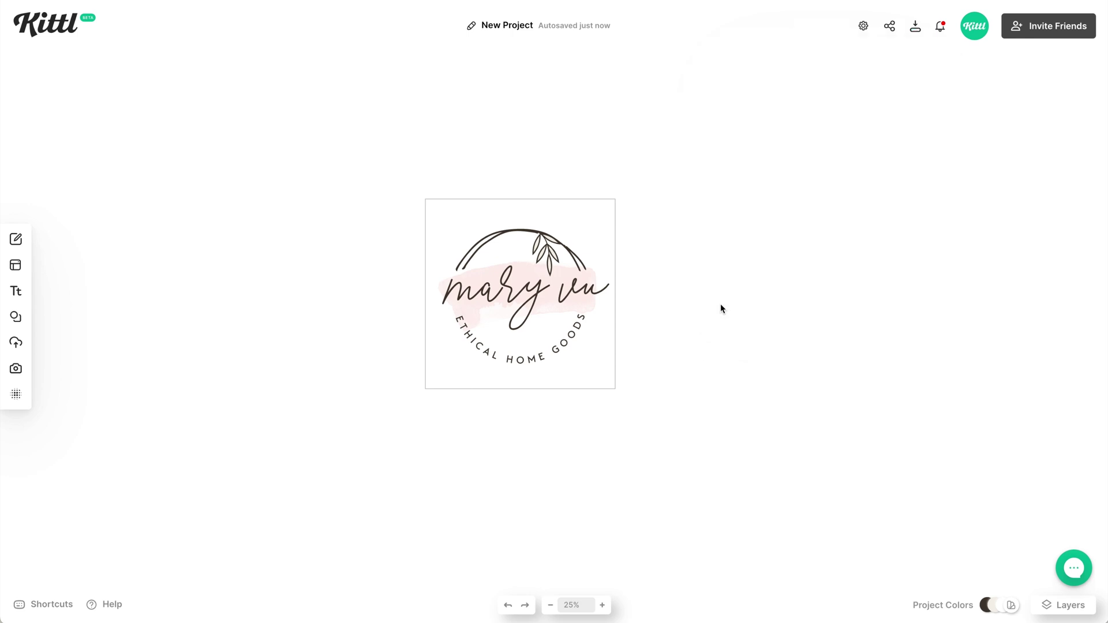